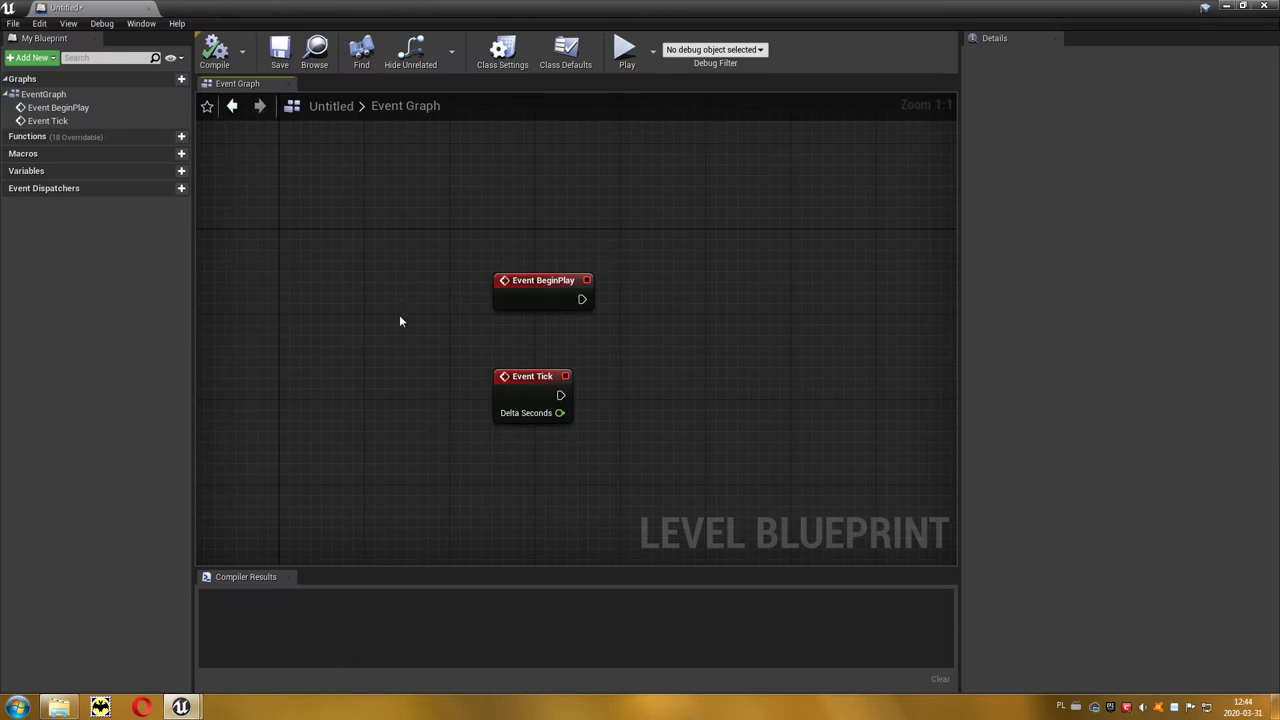
Preview wires from Event BeginPlay, Event Tick and Delta Seconds without adding any nodes
left_click(510, 280)
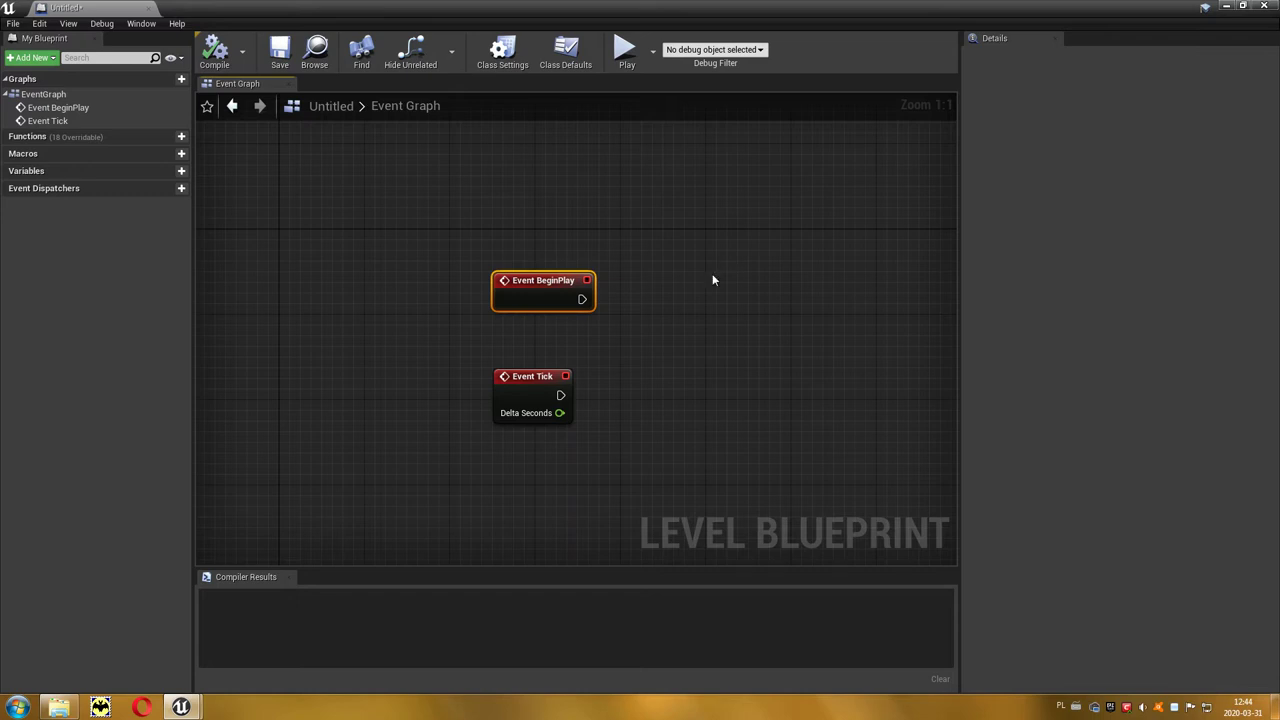
left_click_drag(578, 300, 649, 303)
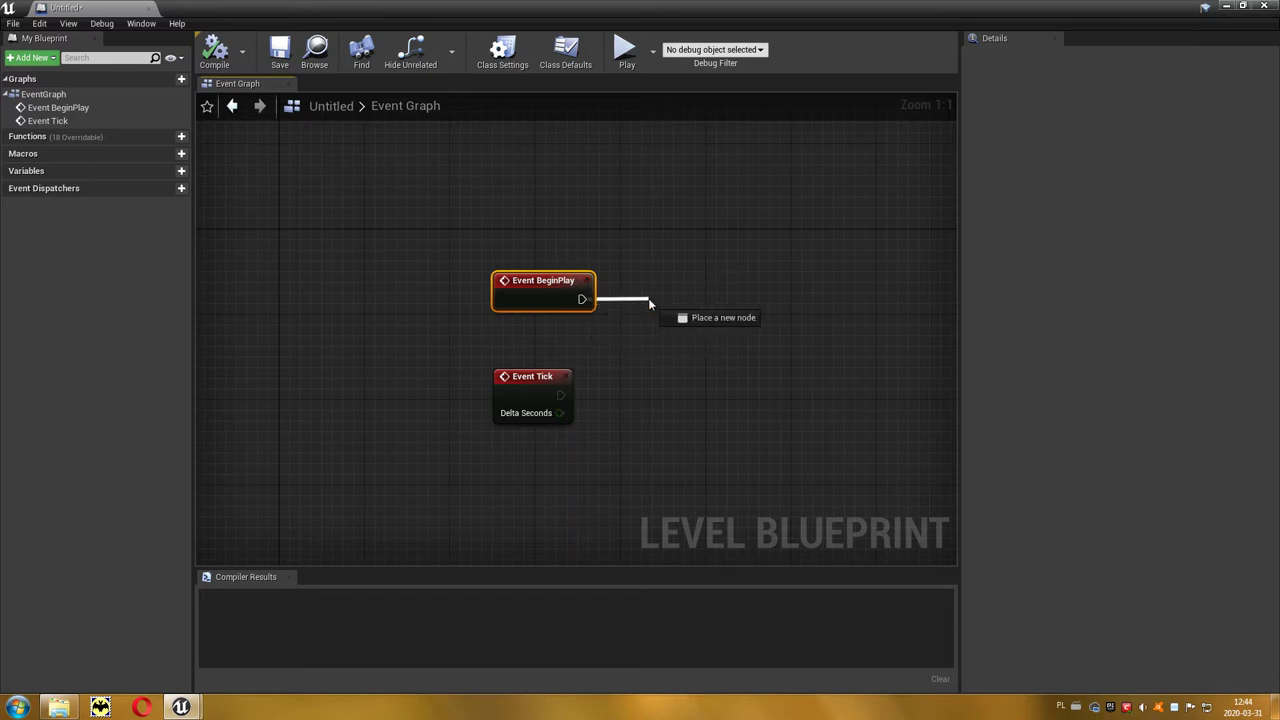
left_click(622, 373)
left_click(558, 395)
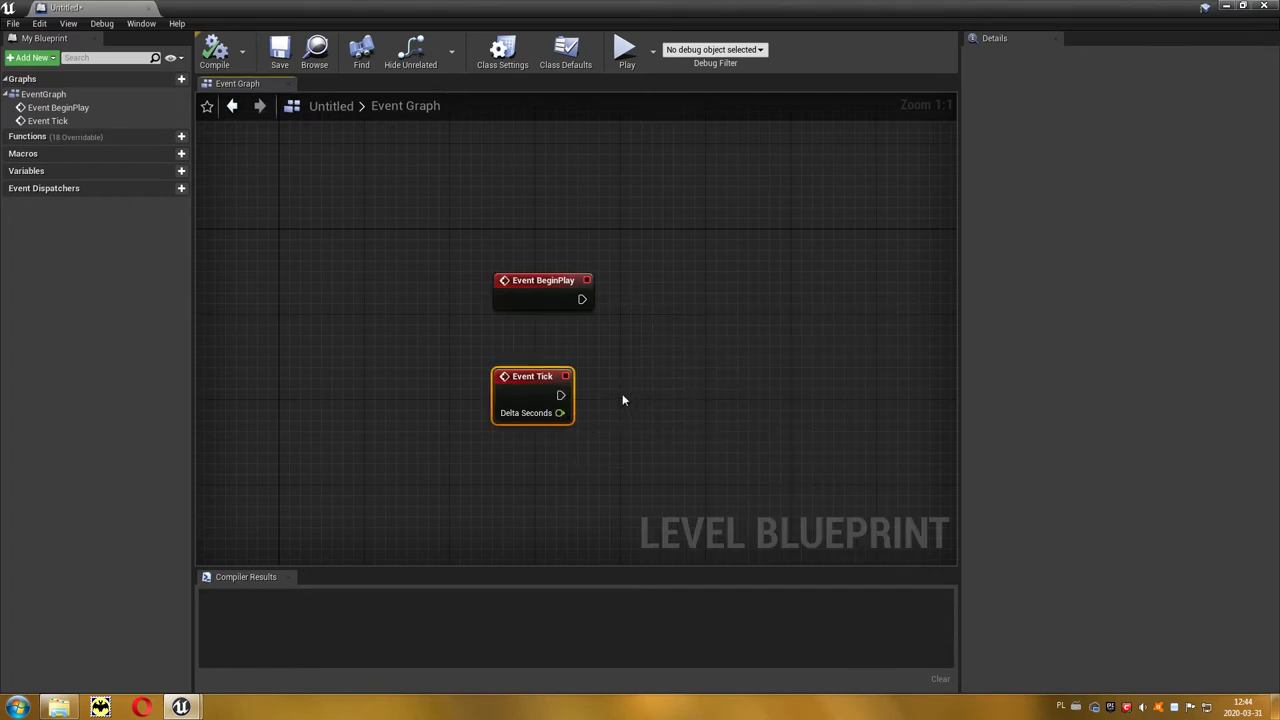
left_click_drag(560, 395, 623, 399)
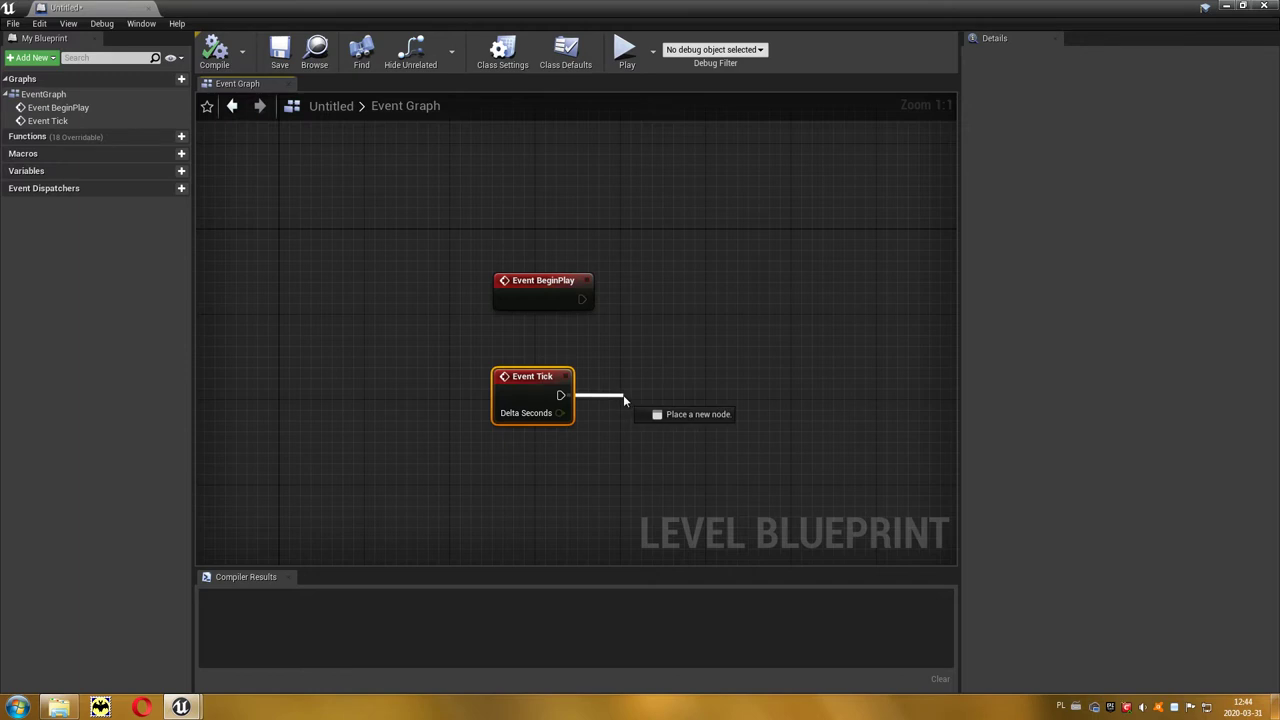
left_click_drag(623, 397, 623, 397)
left_click(550, 494)
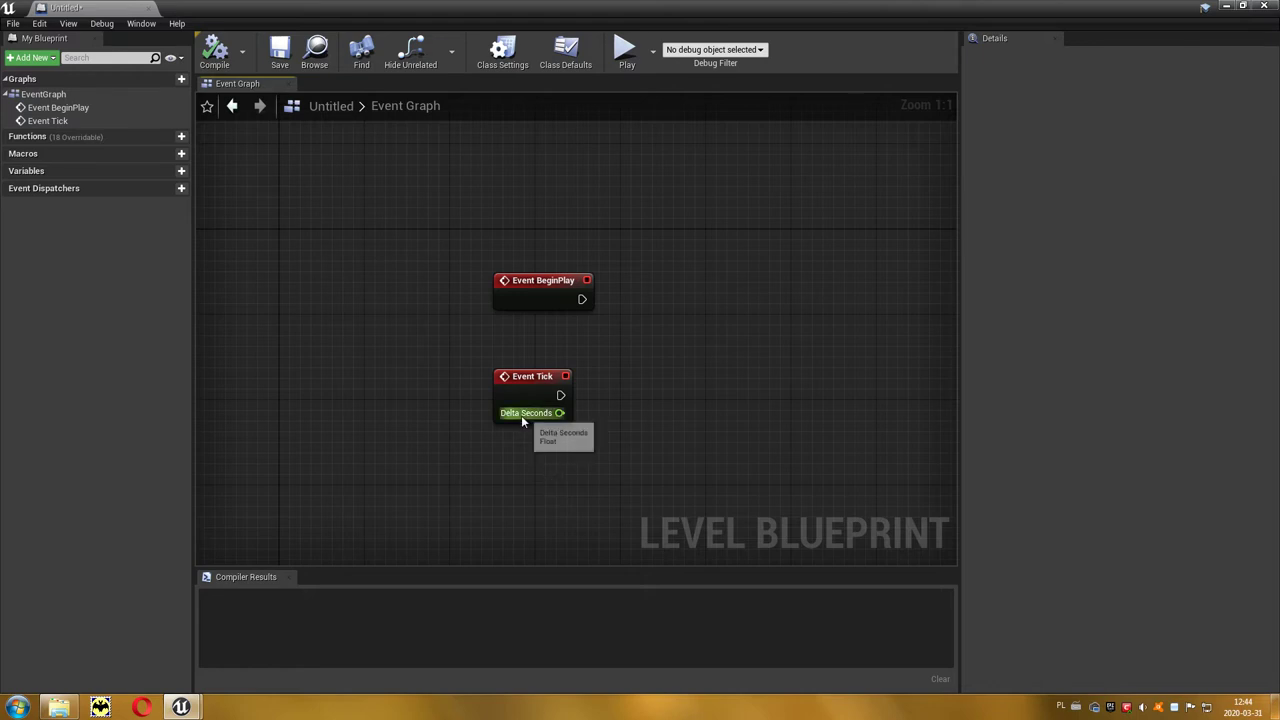
left_click_drag(559, 413, 655, 418)
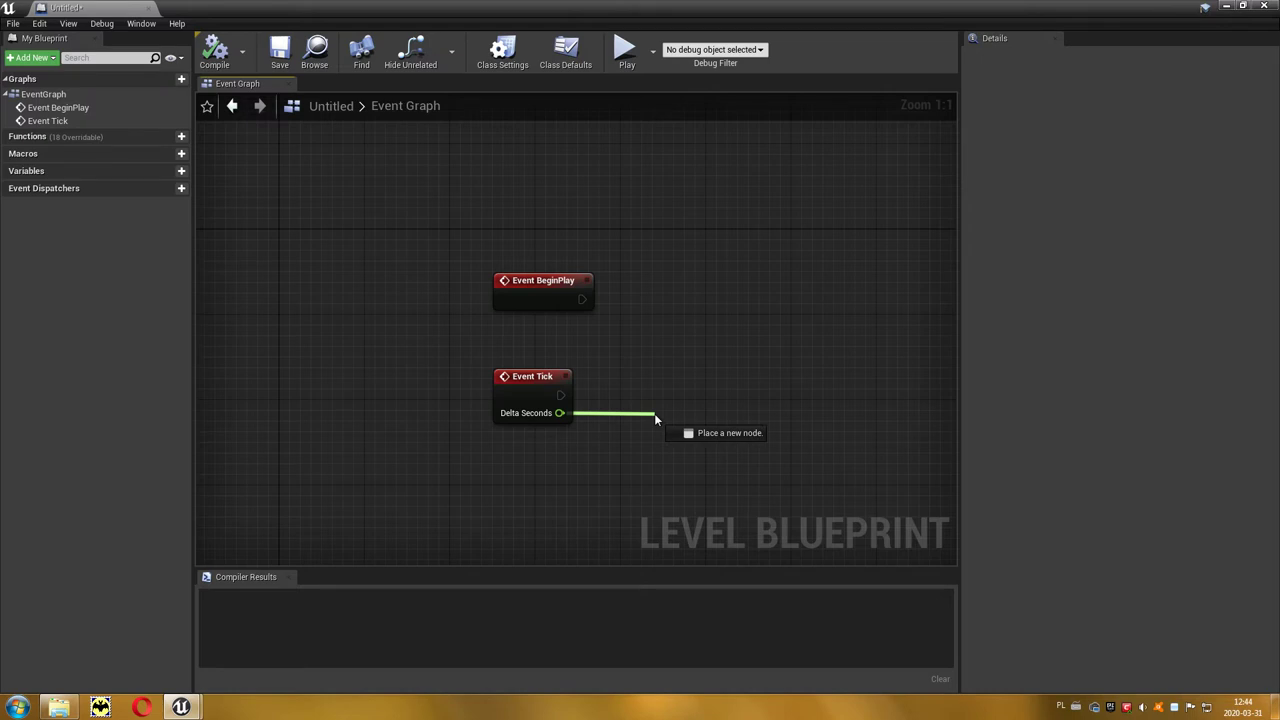
left_click_drag(655, 418, 655, 418)
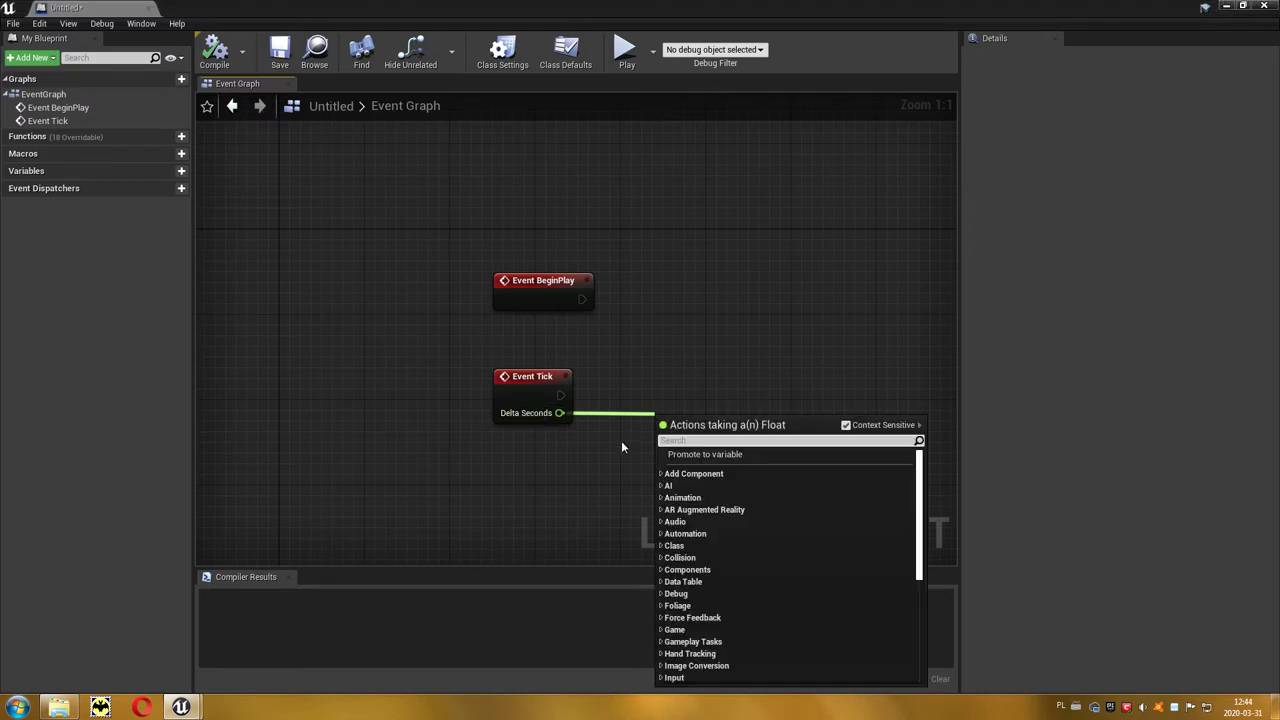
left_click(613, 453)
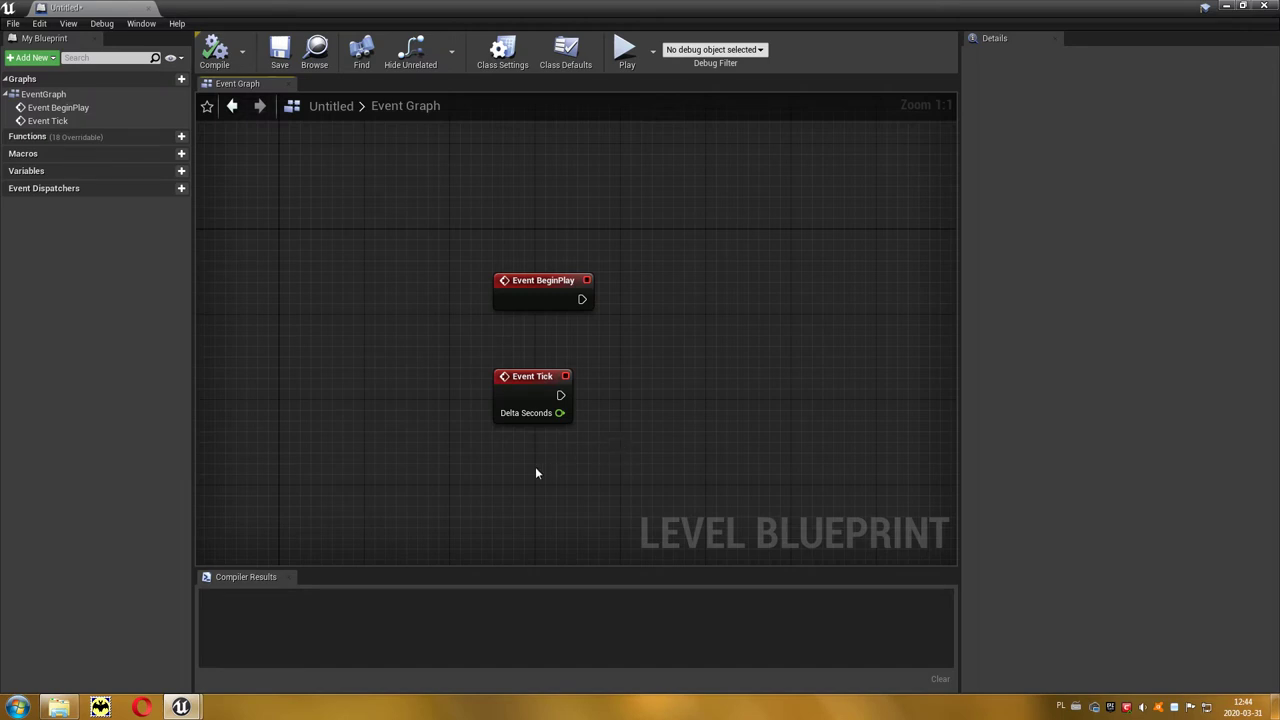
Add an Event End Play node and place it beside Event BeginPlay
right_click(689, 365)
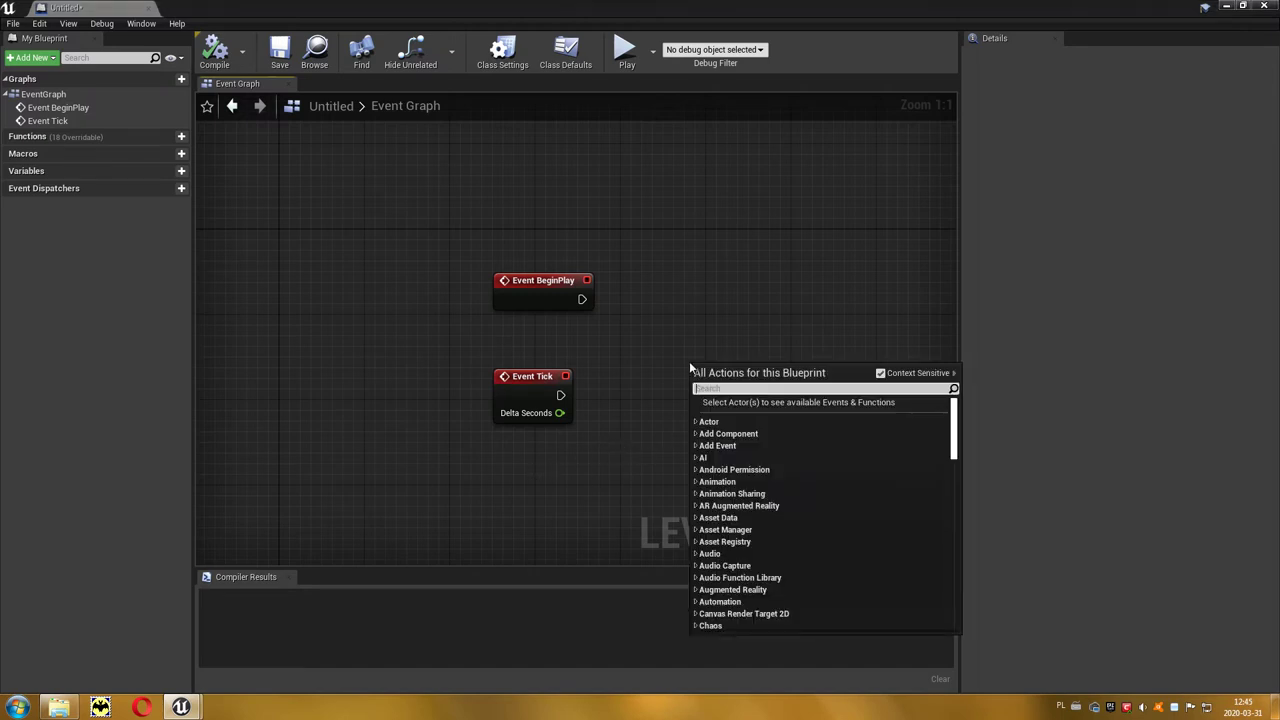
type("endplay")
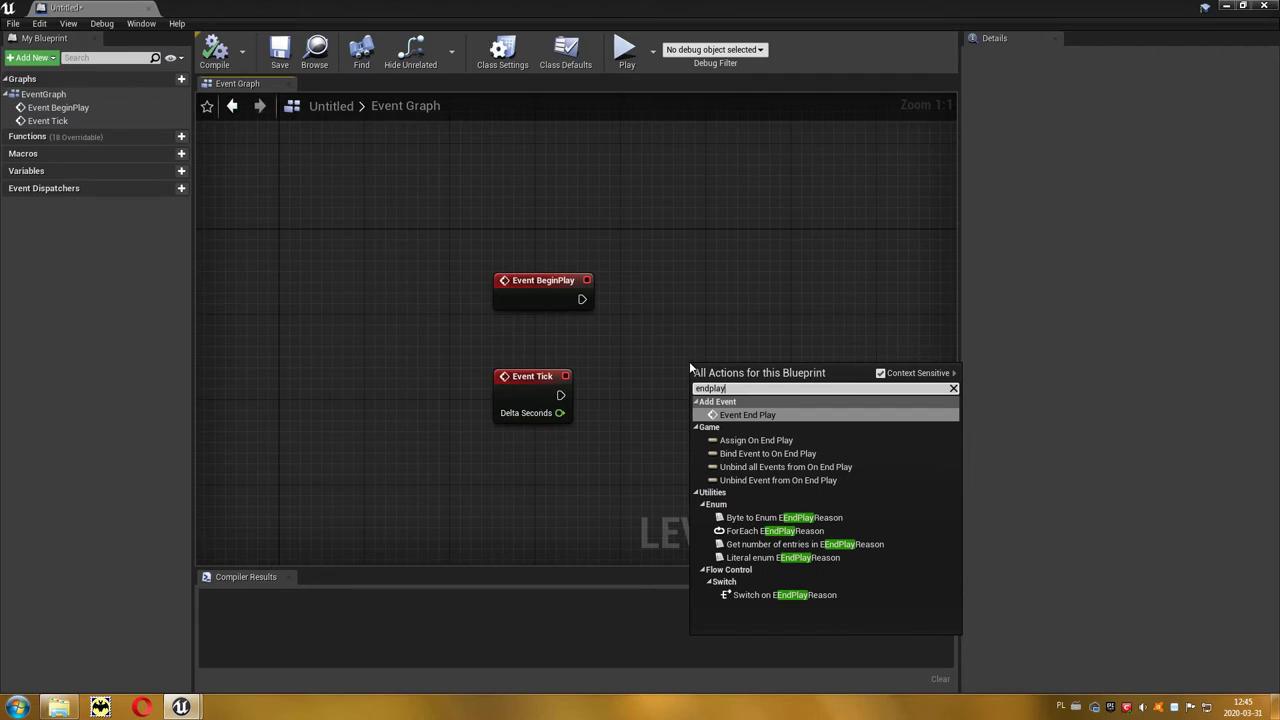
left_click(795, 415)
mouse_move(728, 366)
left_mouse_down()
mouse_move(683, 281)
mouse_move(801, 303)
left_mouse_up()
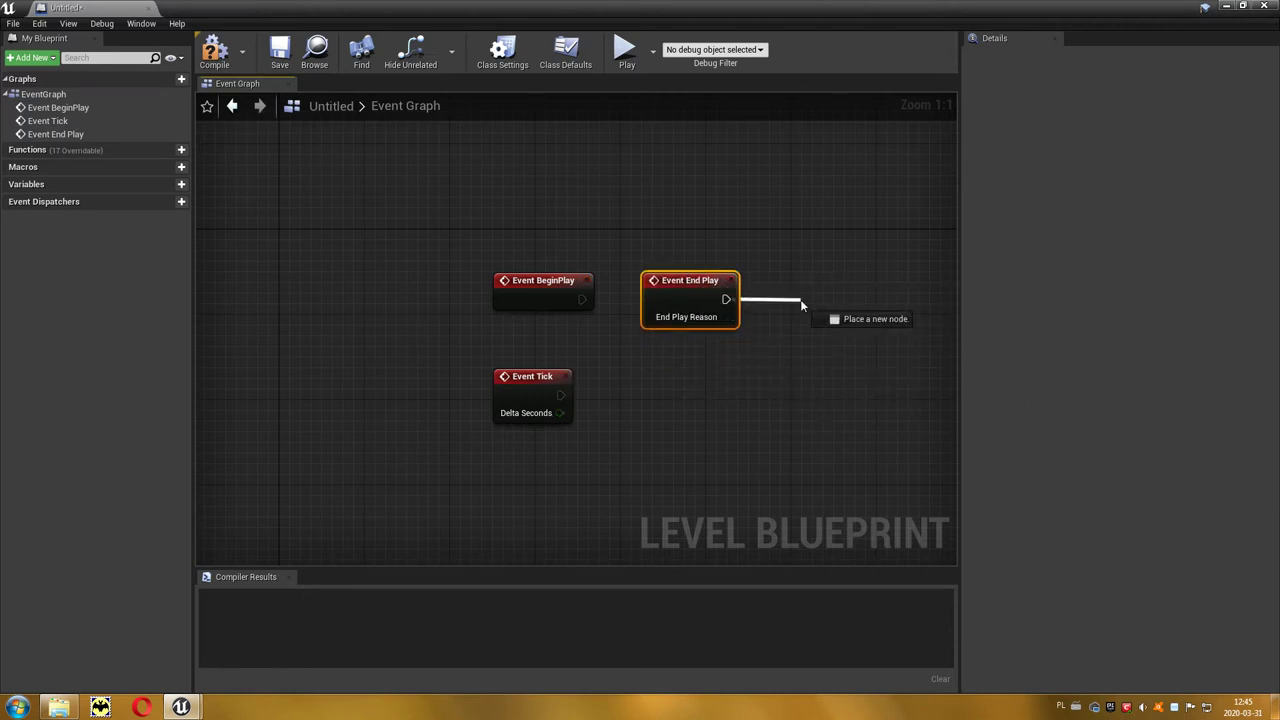
left_click(737, 394)
left_click(736, 395)
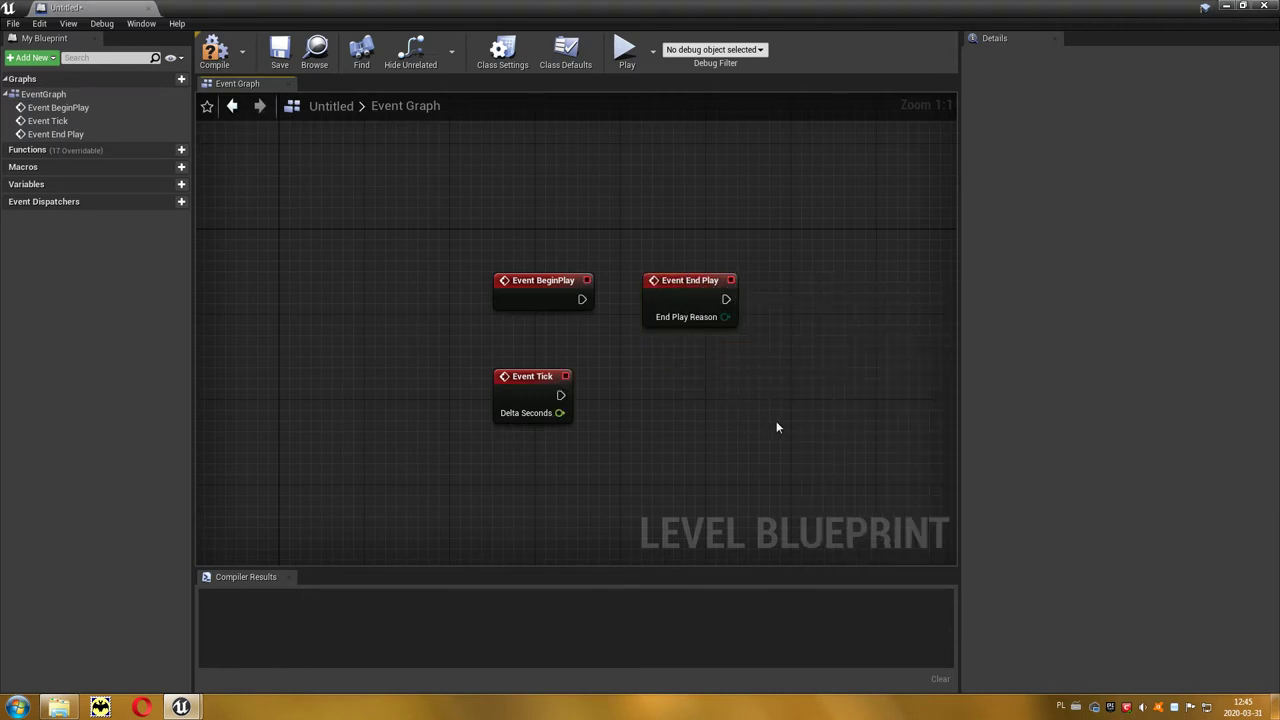
Delete all three event nodes and compile the Level Blueprint
left_click_drag(771, 451, 501, 248)
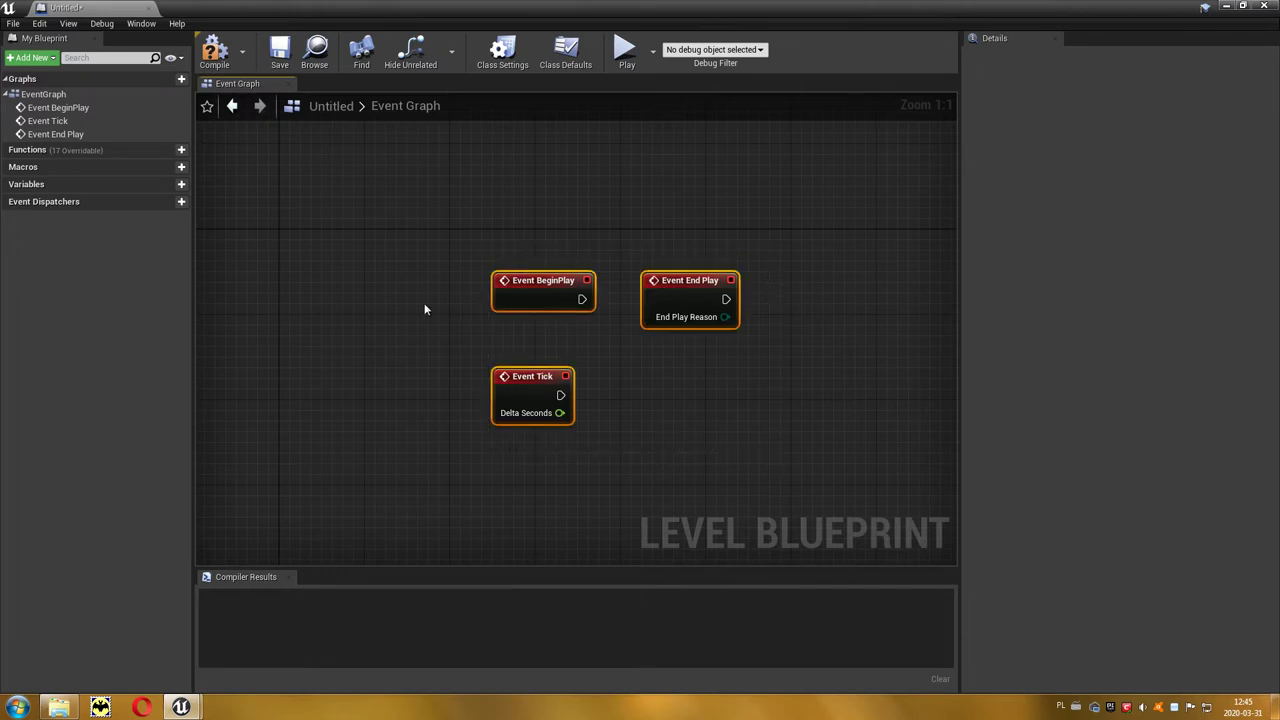
key("Delete")
key("F7")
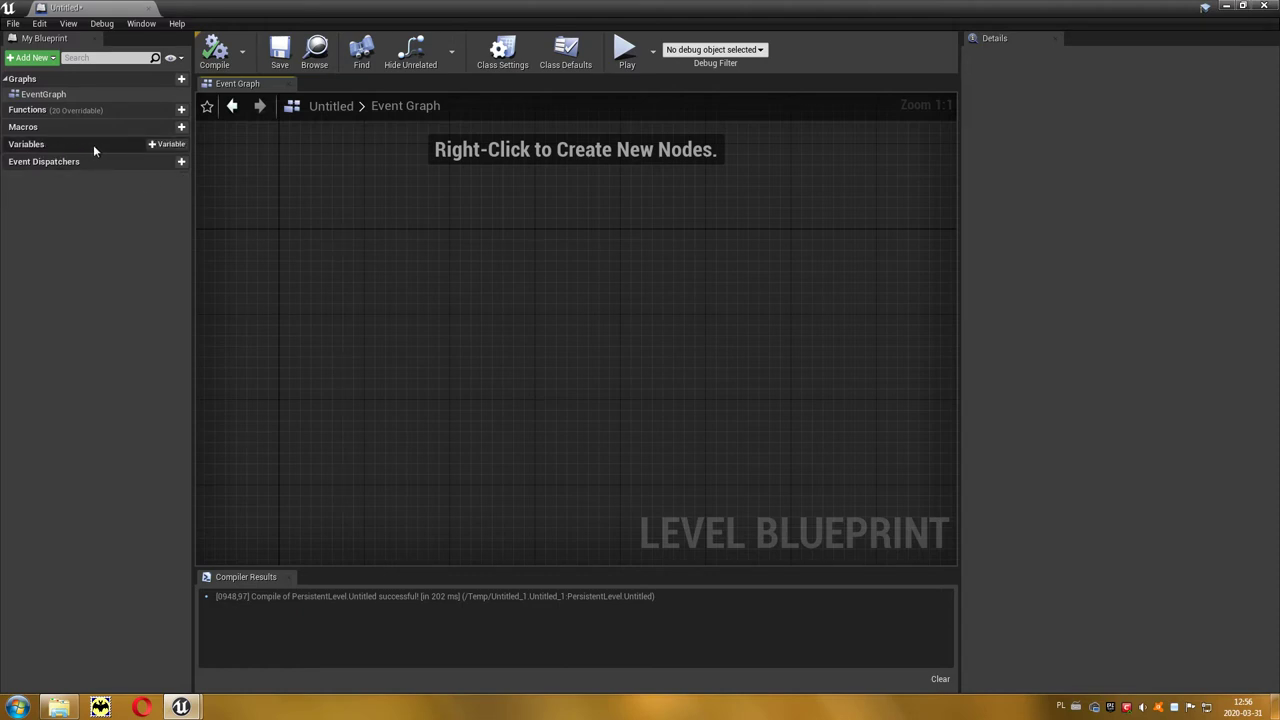
Add a new blueprint variable named Zmienna
left_click(170, 146)
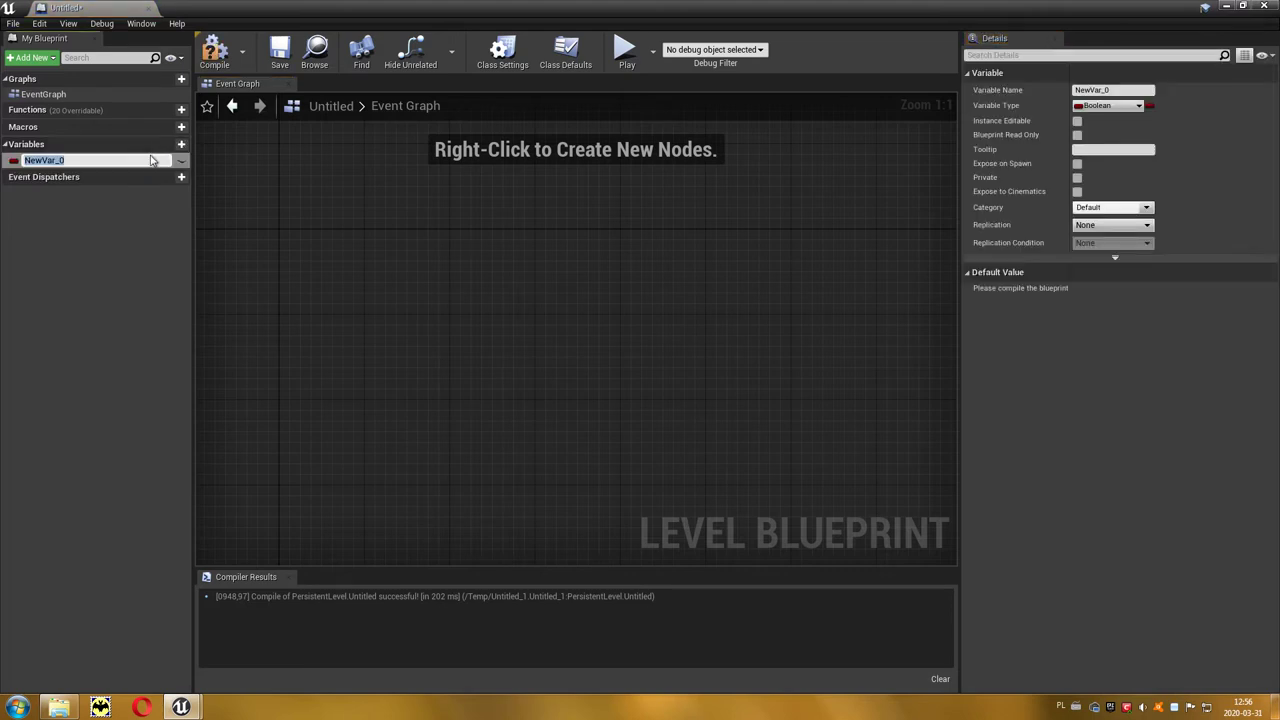
type("Zmienna")
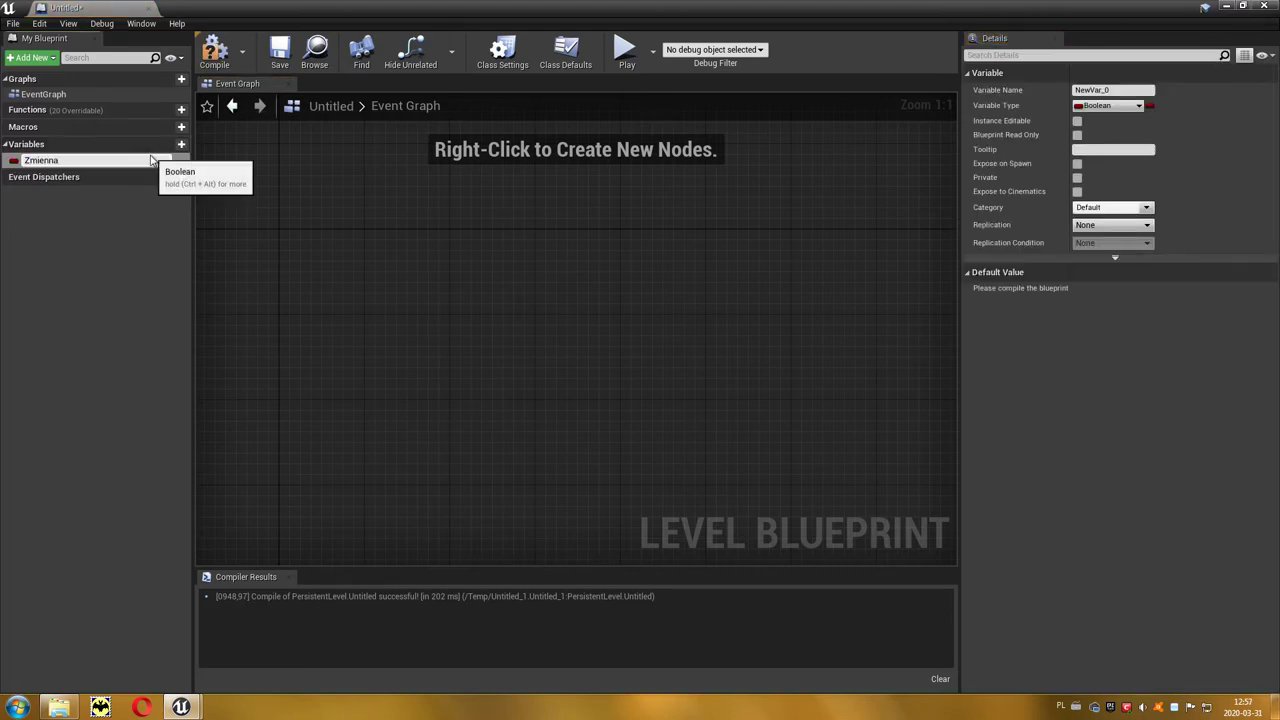
key("Return")
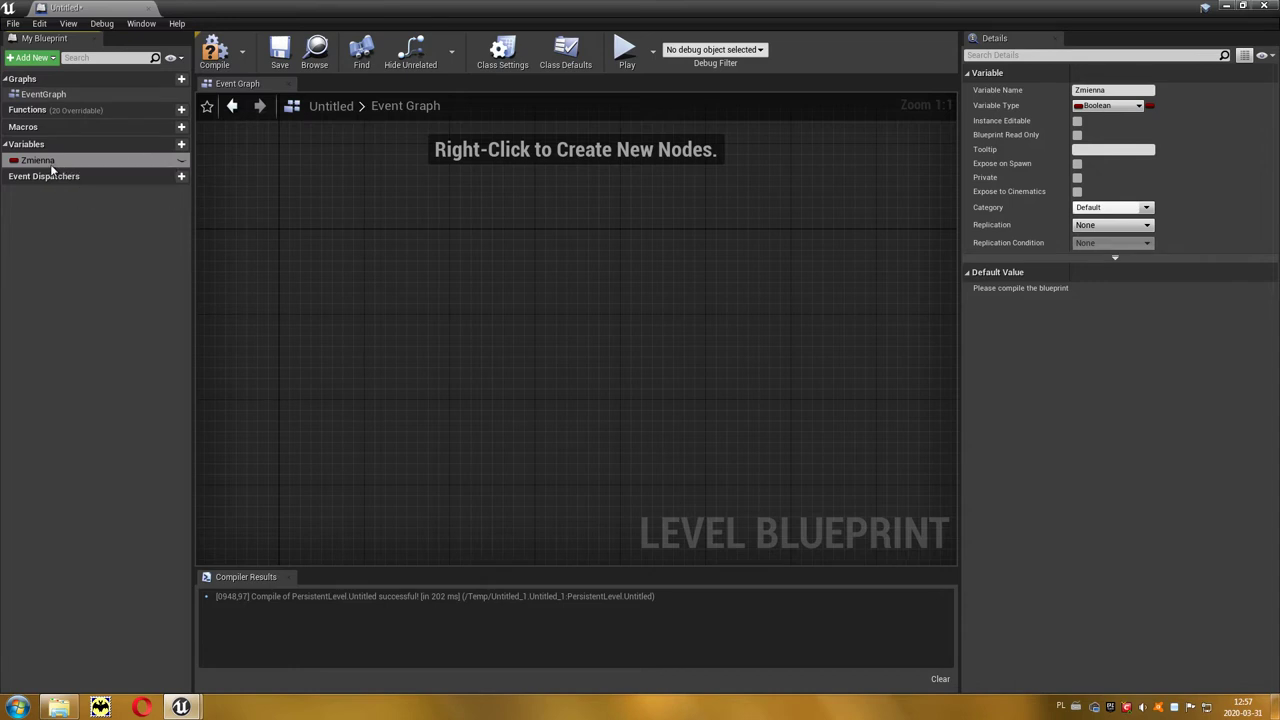
Check Zmienna's type list twice, leaving it Boolean, and drag it toward the graph
left_click(15, 165)
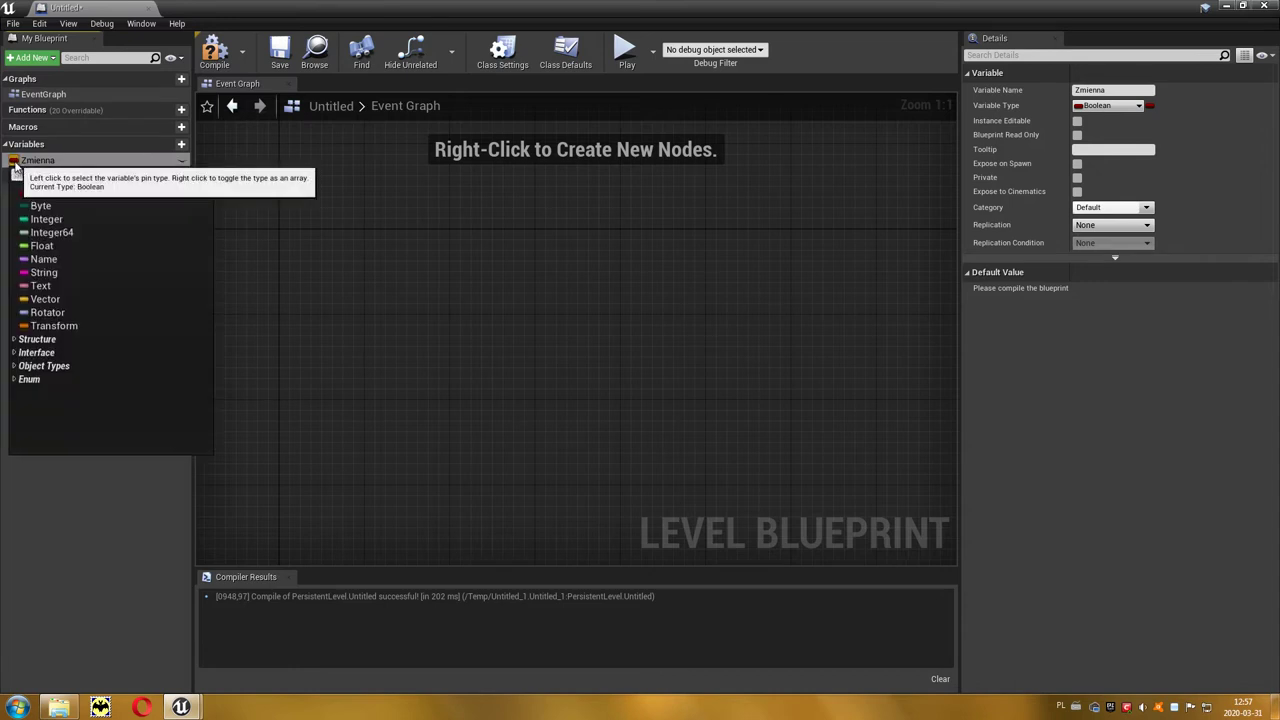
left_click(62, 469)
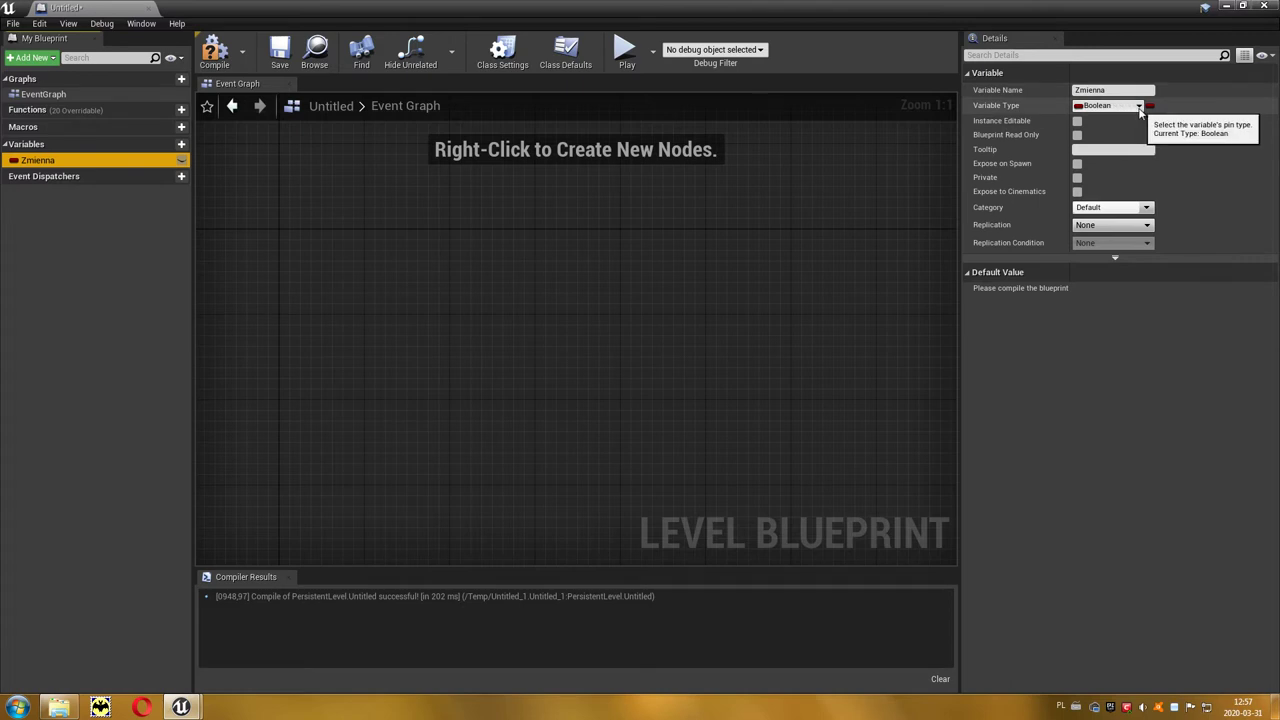
left_click(1139, 106)
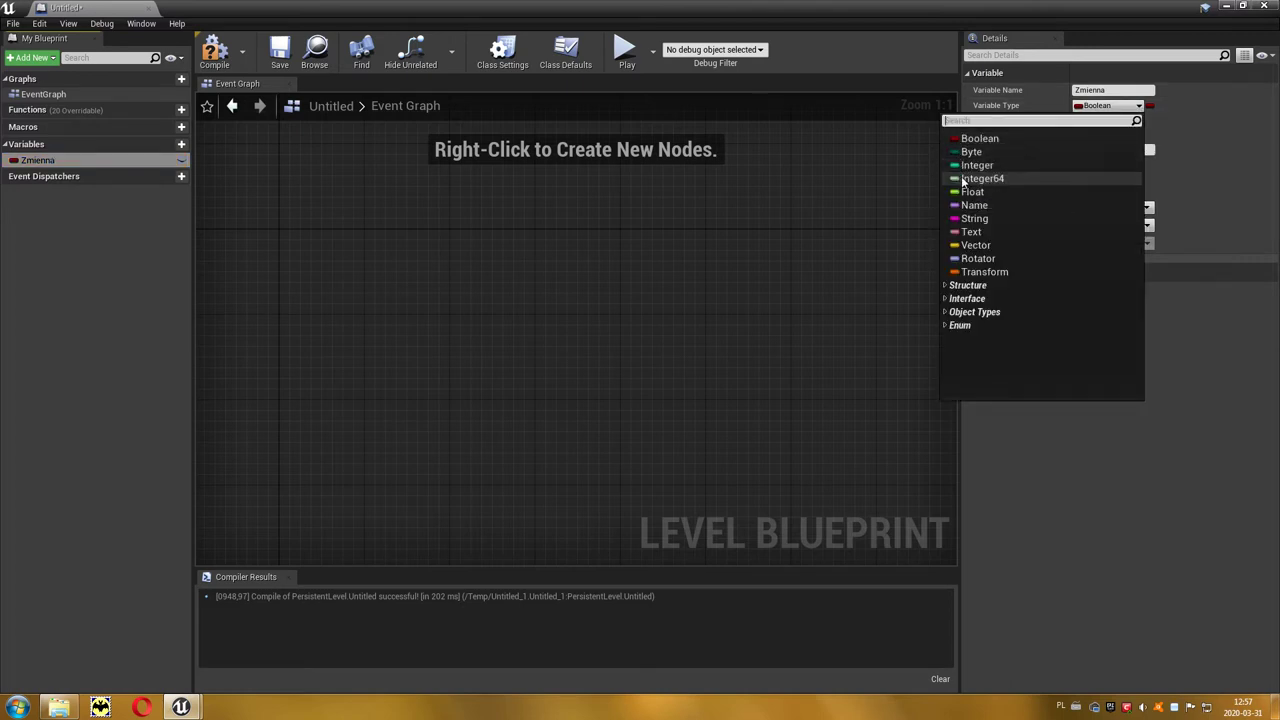
left_click(813, 290)
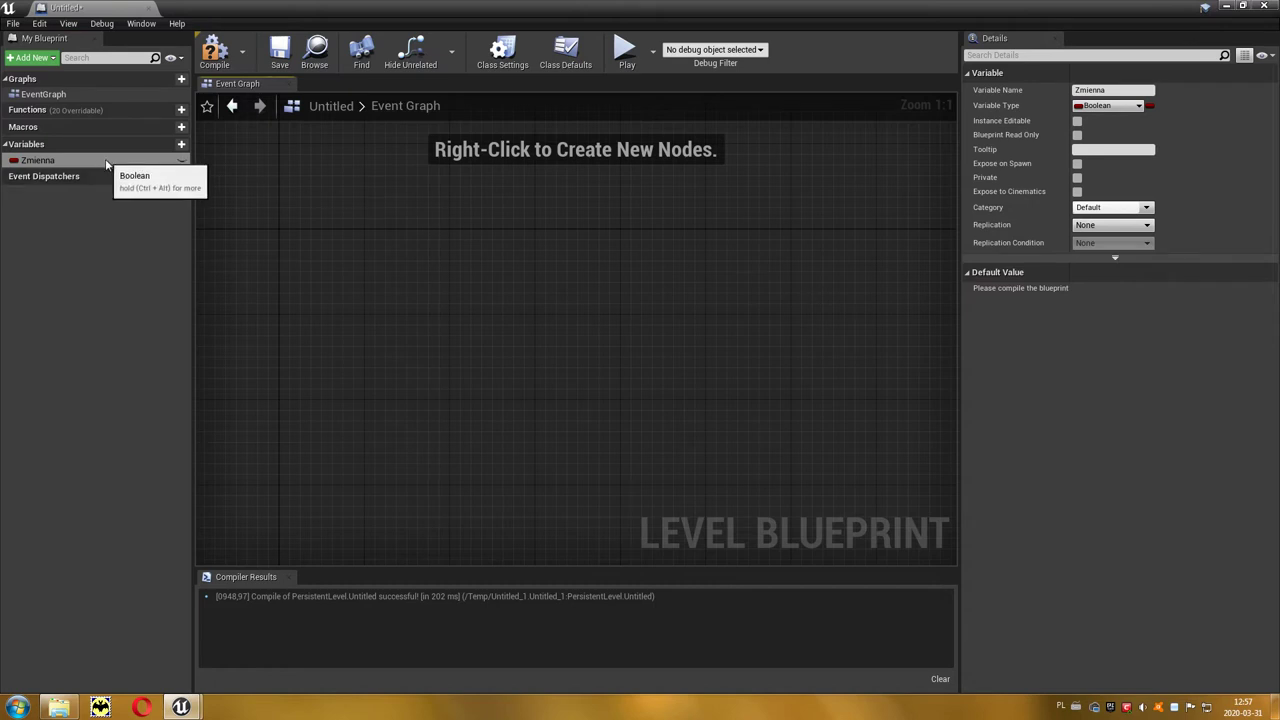
left_click_drag(106, 163, 377, 262)
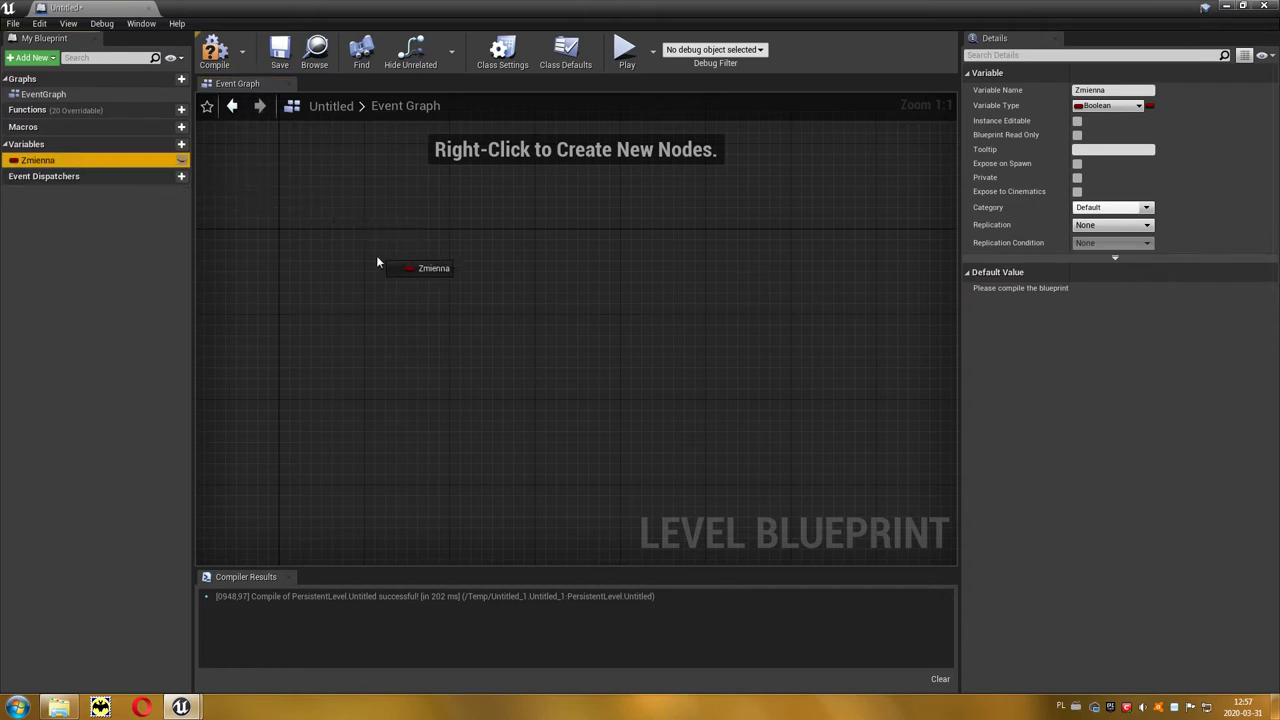
Place a Get Zmienna node, test a wire from its output, and drag Zmienna in again
left_click_drag(377, 262, 448, 270)
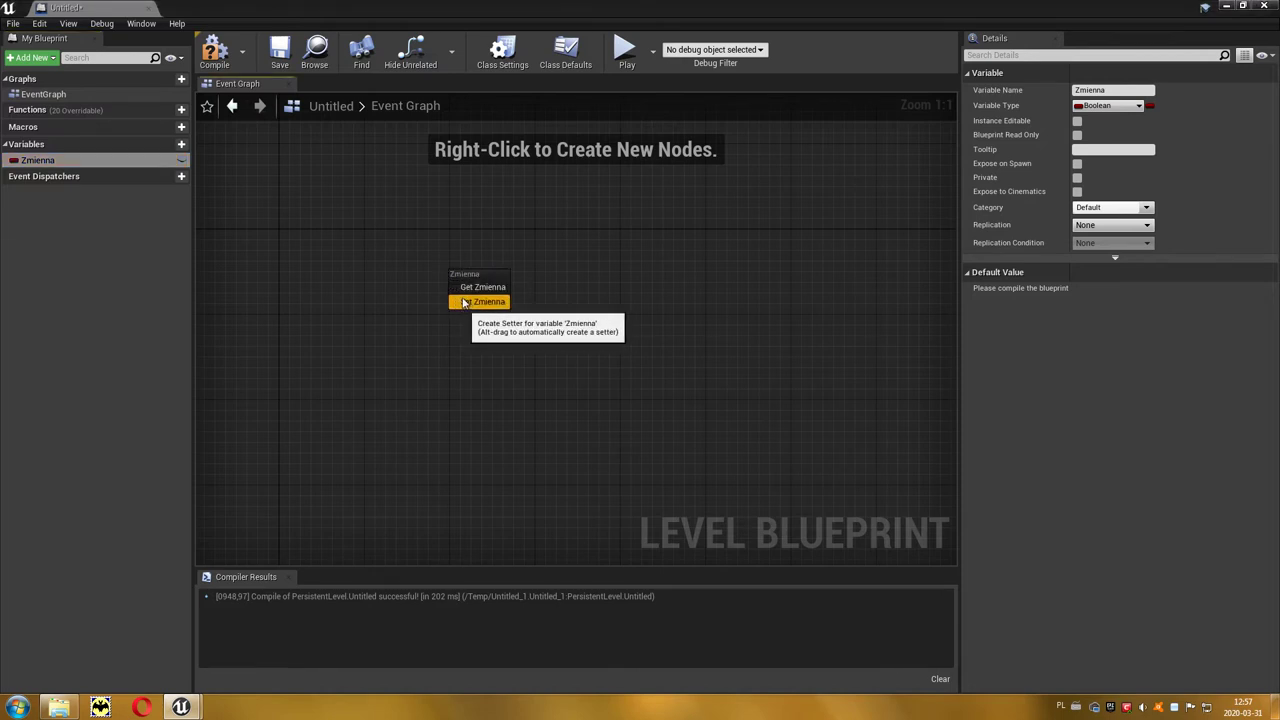
left_click(467, 290)
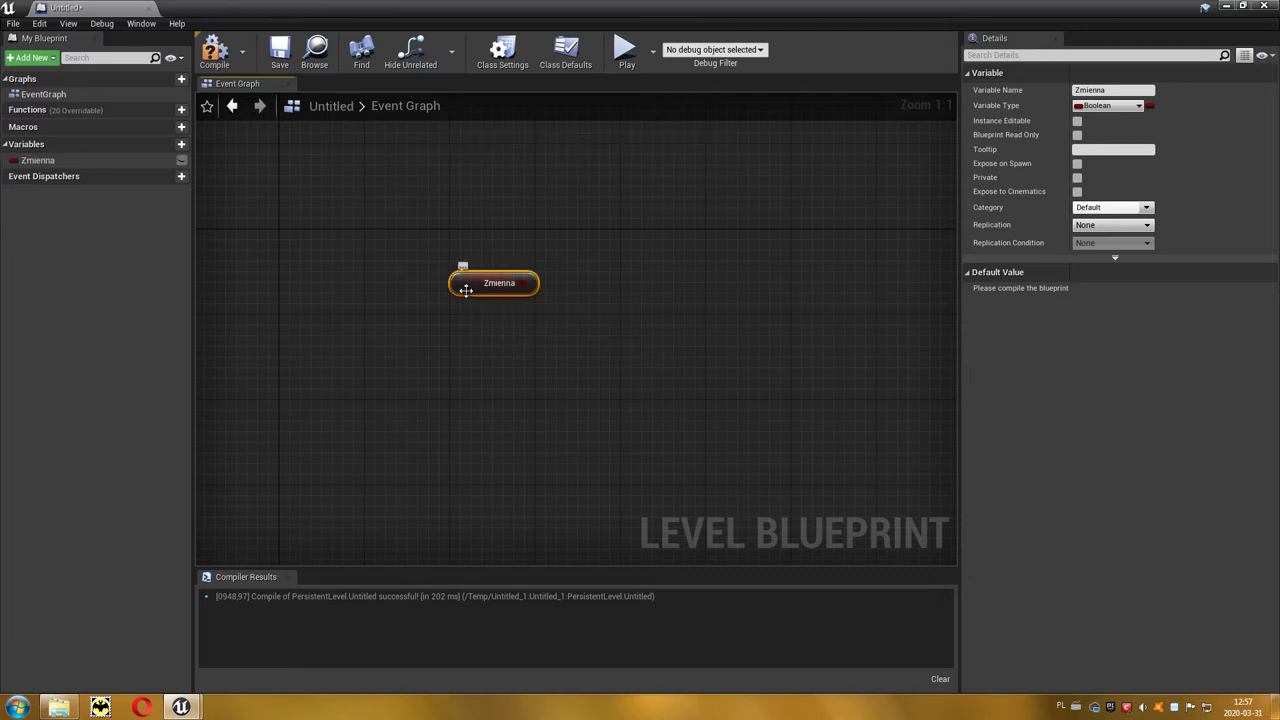
left_click_drag(524, 283, 662, 211)
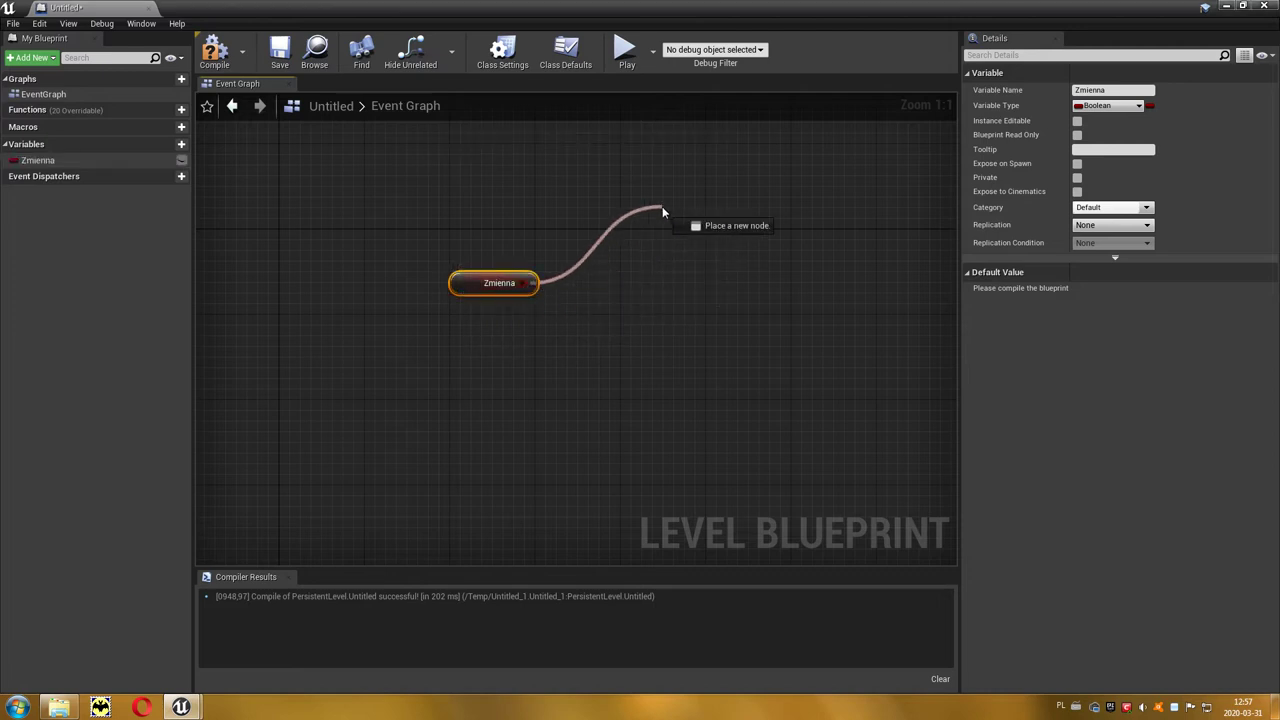
left_click_drag(662, 206, 662, 206)
left_click(561, 306)
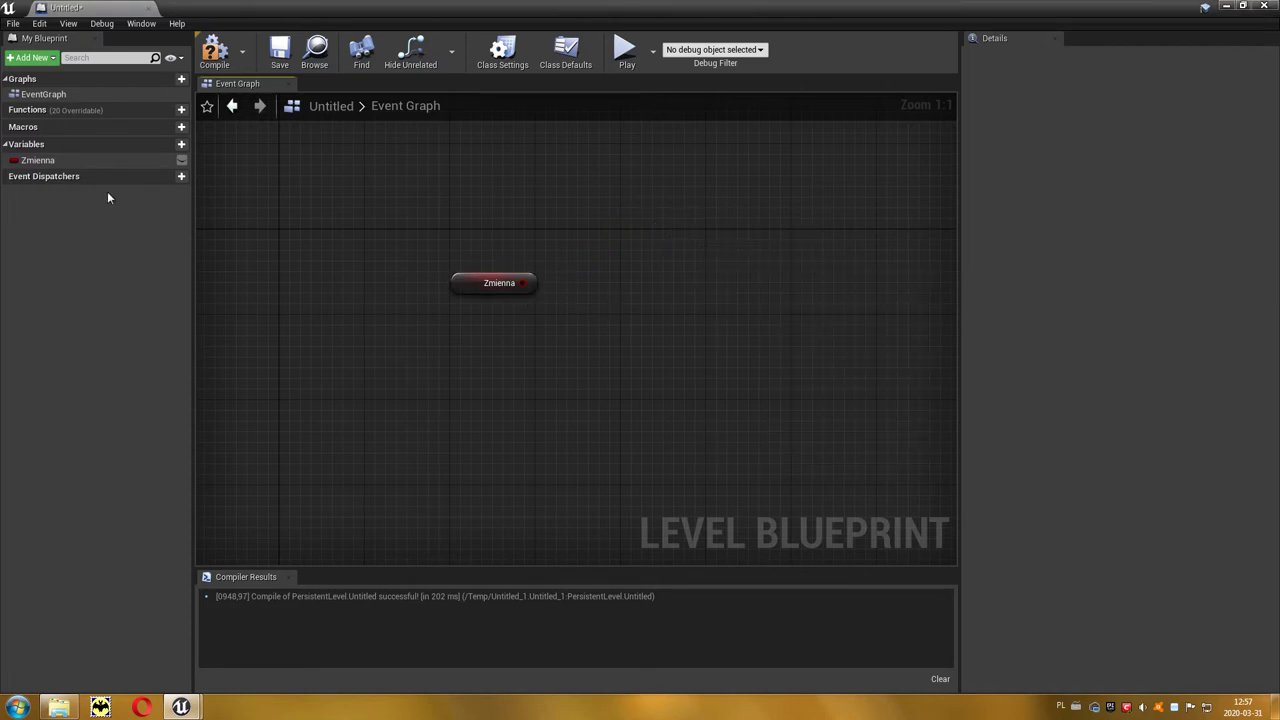
mouse_move(37, 160)
left_mouse_down()
mouse_move(471, 320)
mouse_move(457, 318)
left_mouse_up()
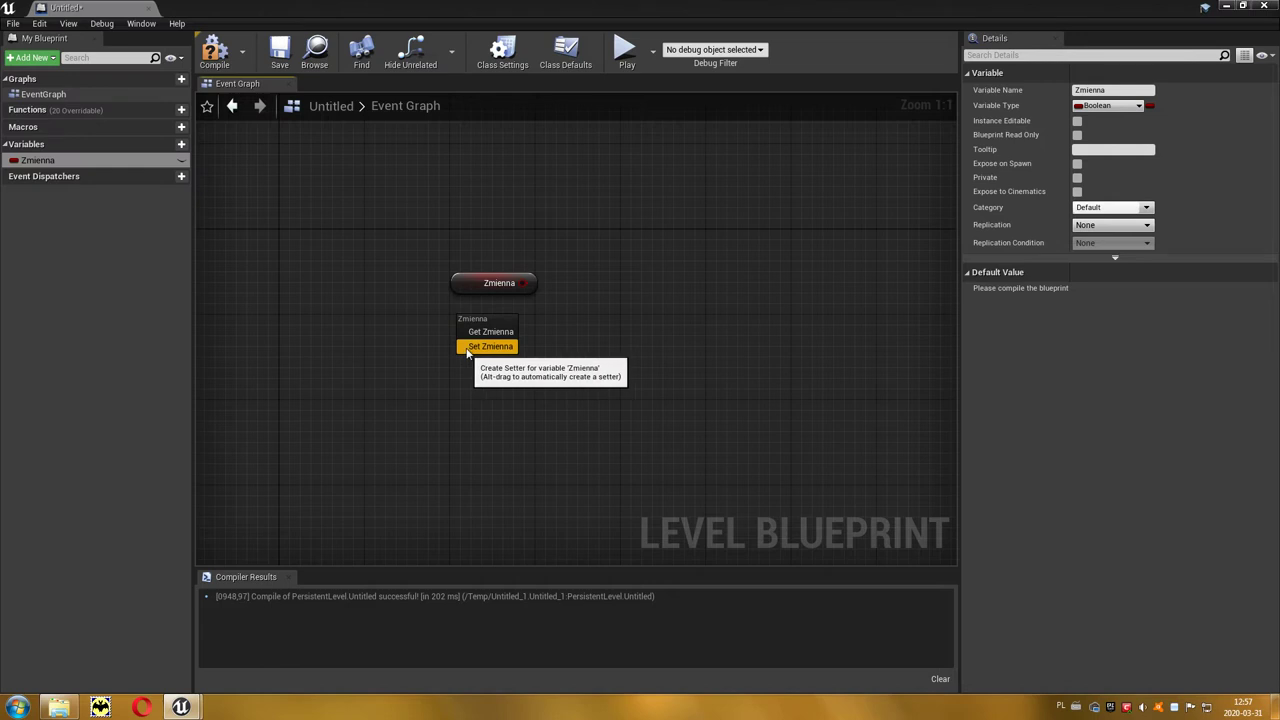
left_click(470, 347)
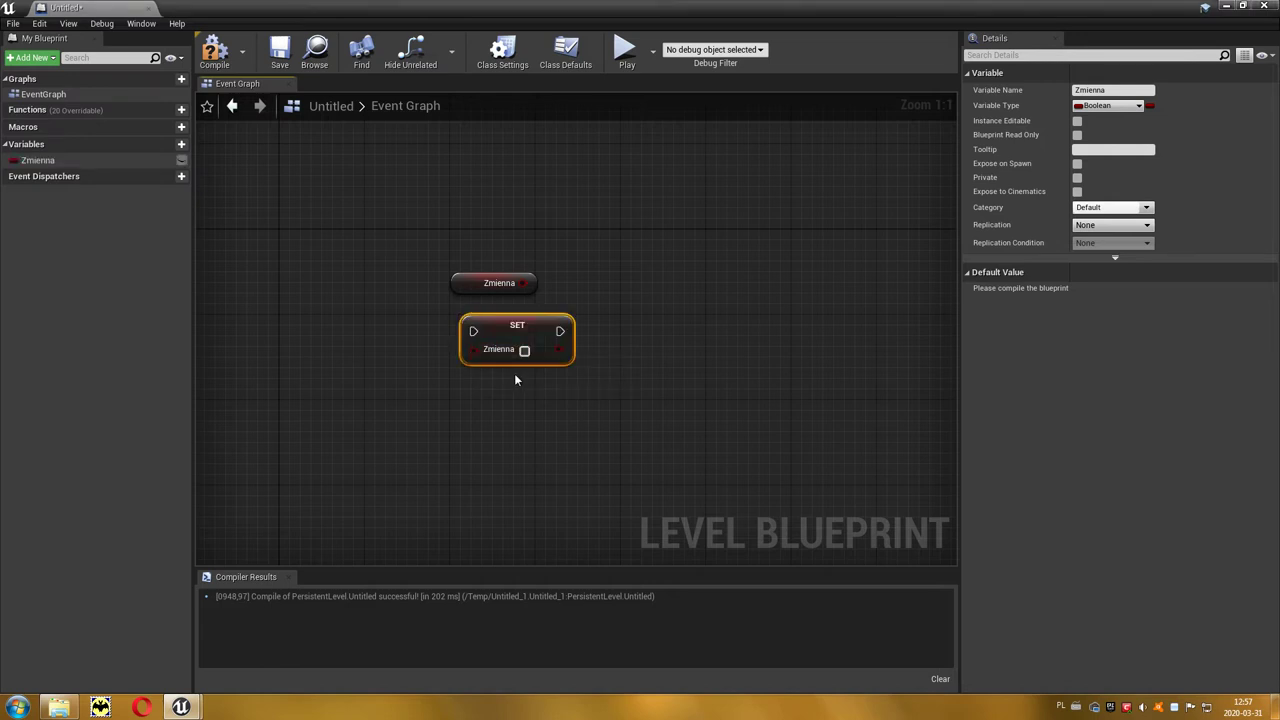
left_click_drag(520, 336, 509, 325)
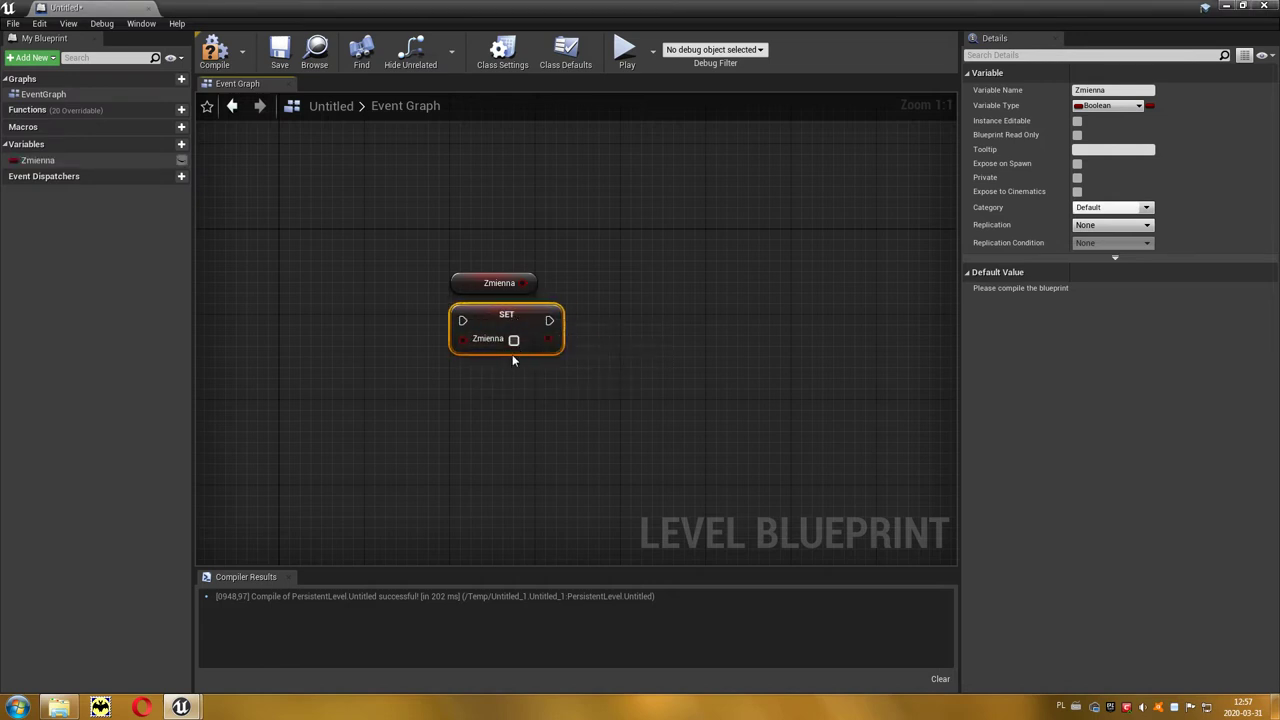
left_click_drag(462, 320, 386, 312)
key("Escape")
left_click(348, 372)
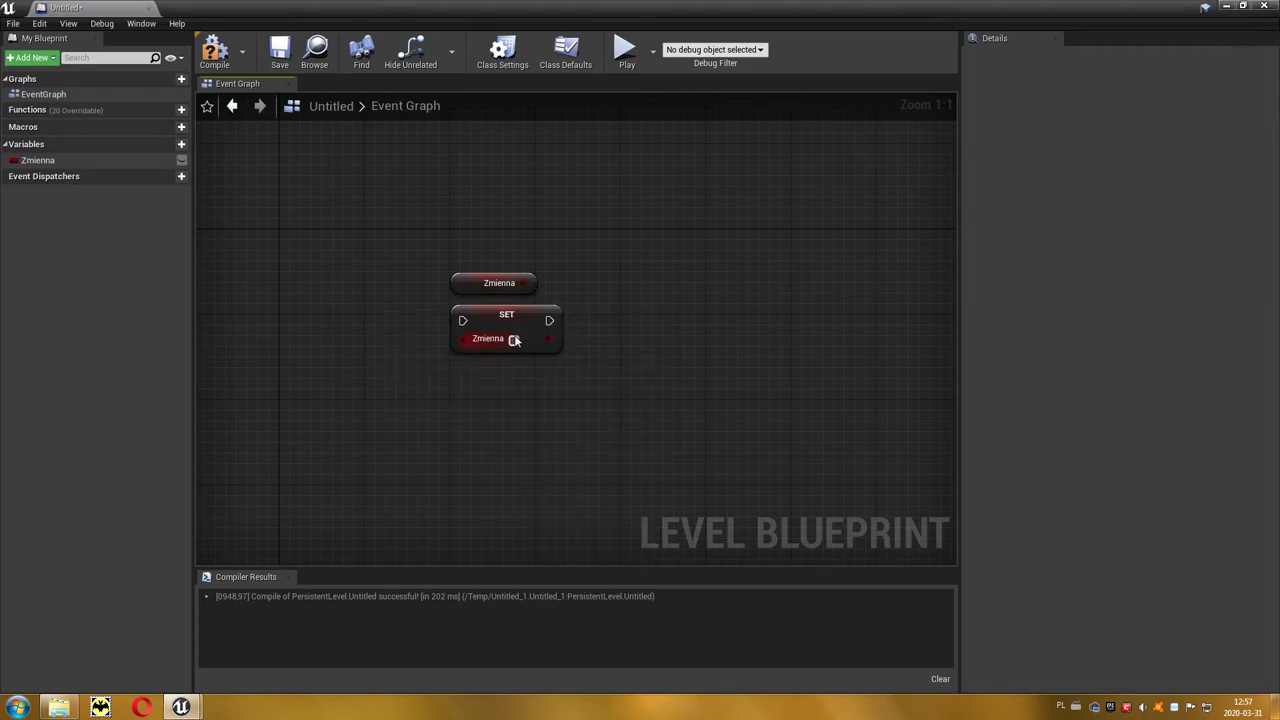
left_click(514, 341)
left_click(514, 341)
left_click(514, 341)
left_click_drag(522, 283, 624, 243)
left_click(580, 283)
left_click(515, 342)
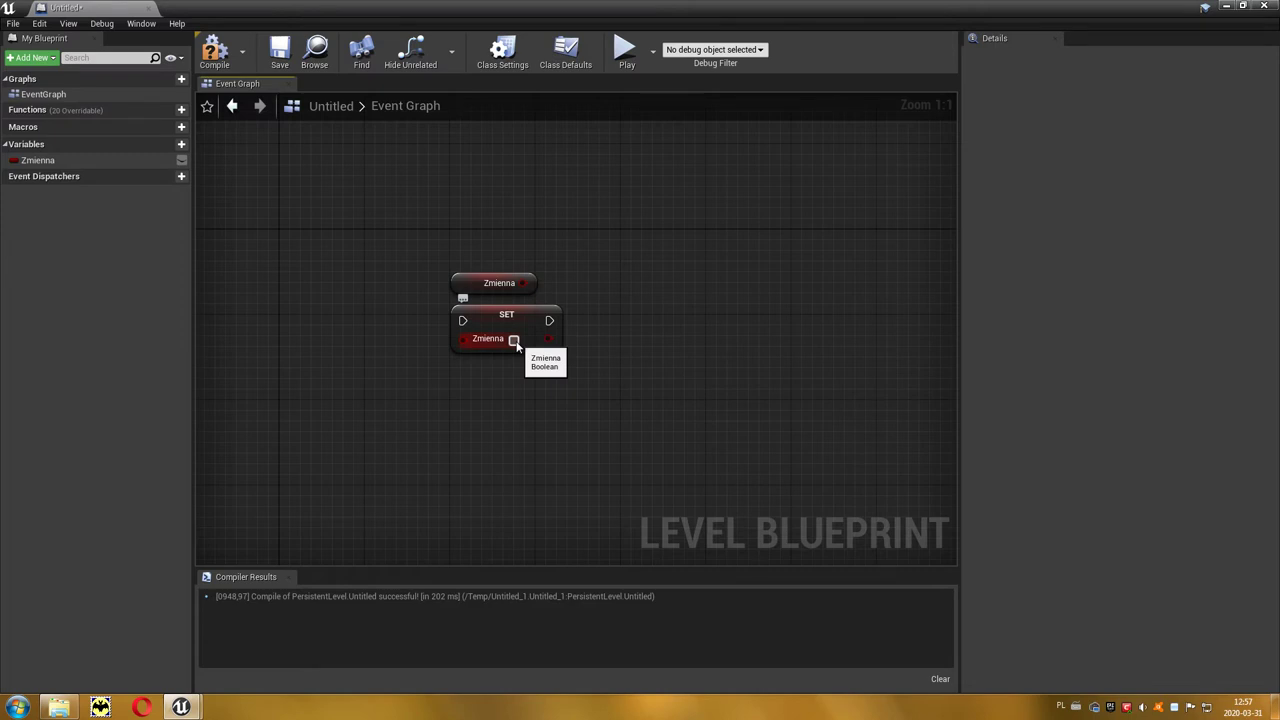
left_click(462, 281)
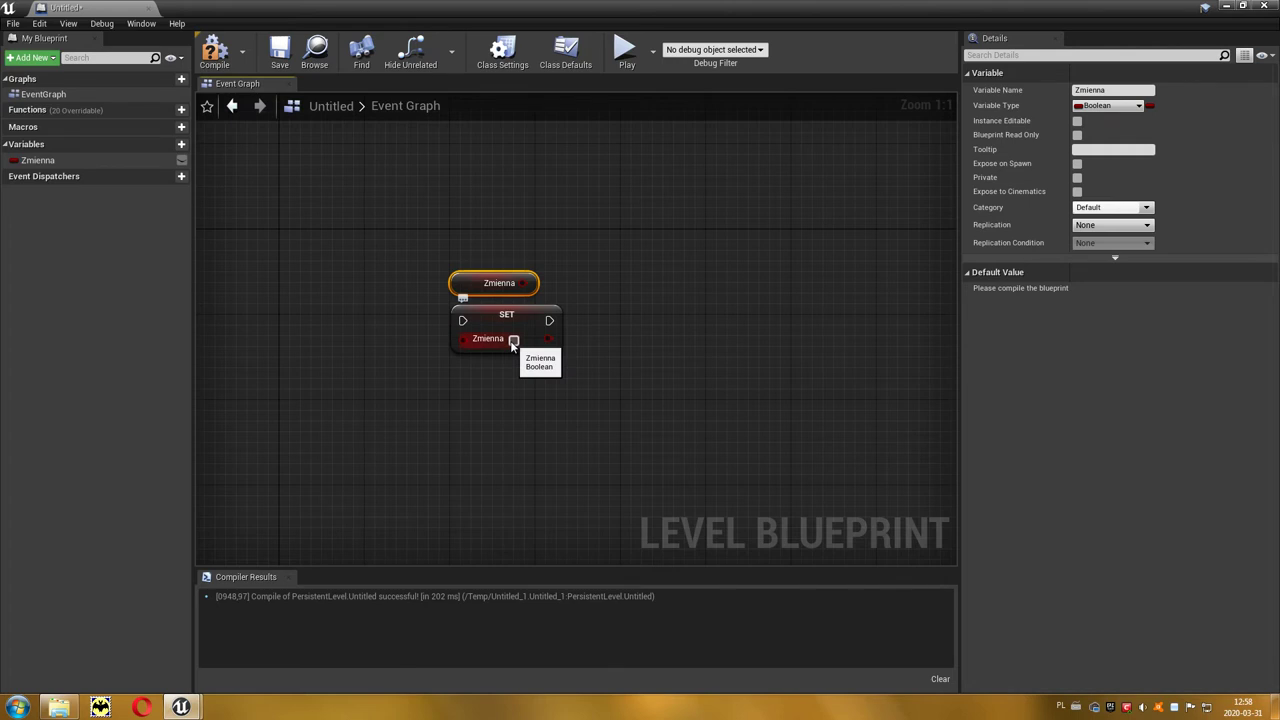
Change Zmienna's variable type to Byte and confirm the change
left_click(1138, 106)
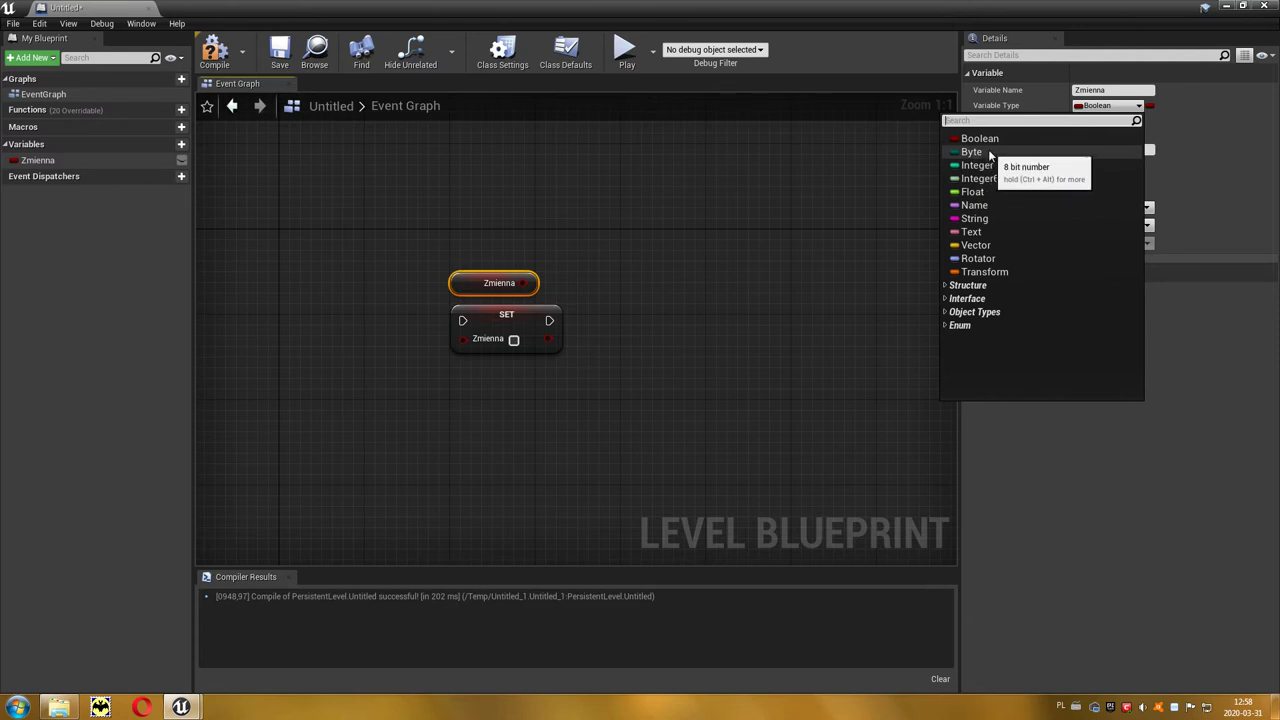
left_click(988, 155)
left_click(648, 382)
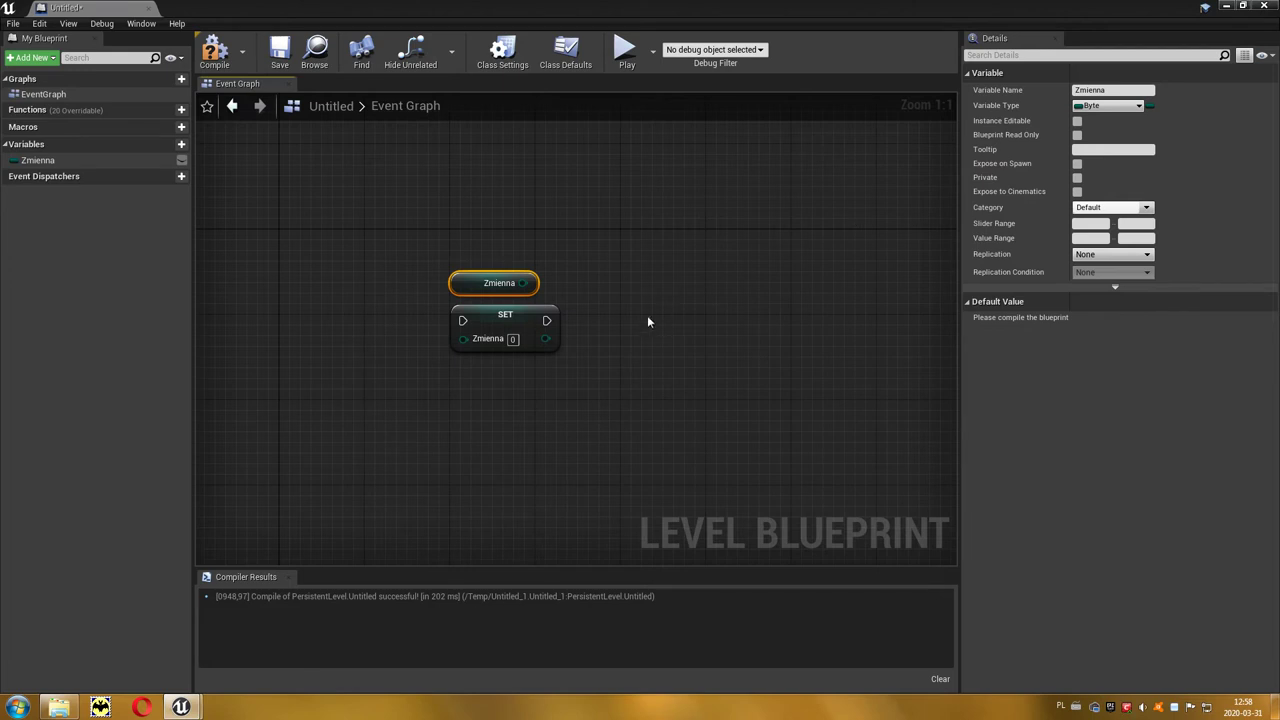
Try values like 1,5, 55 and 6 in the SET node's Byte field, ending at 0
left_click(512, 338)
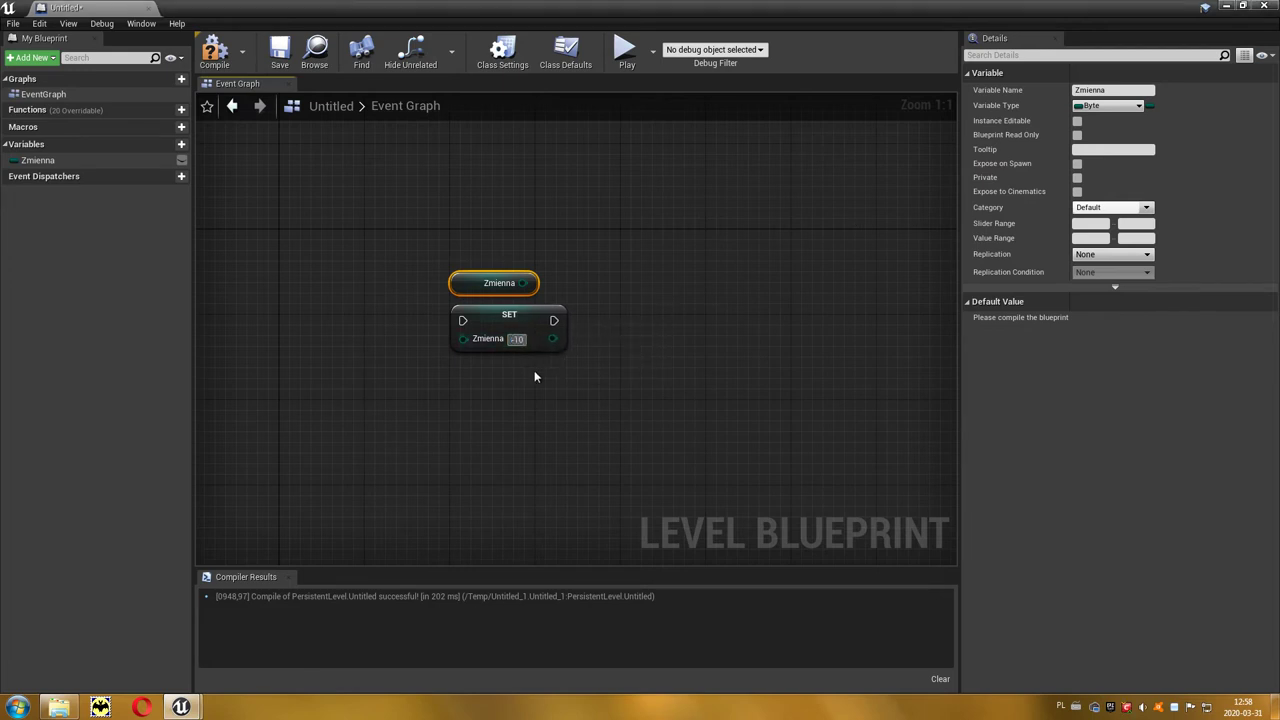
type("1,5")
key("BackSpace")
key("BackSpace")
type("55")
key("BackSpace")
type("6")
key("Return")
key("Return")
left_click(522, 368)
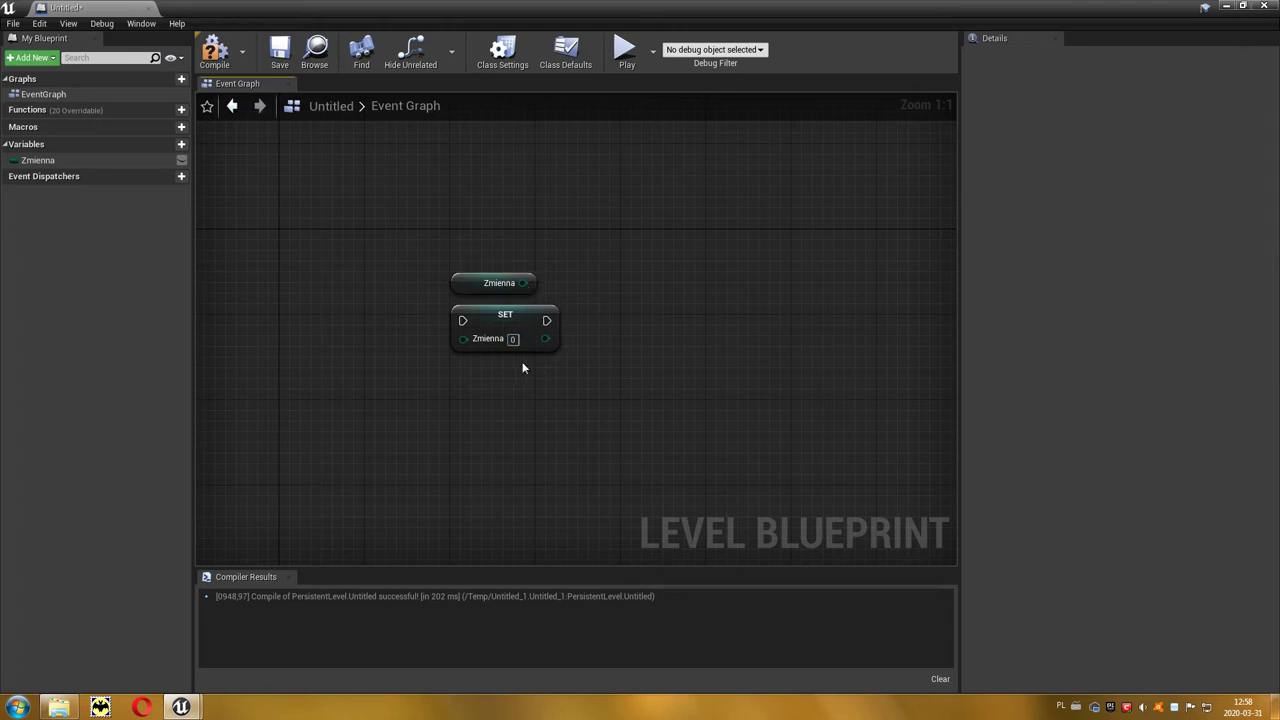
left_click(513, 322)
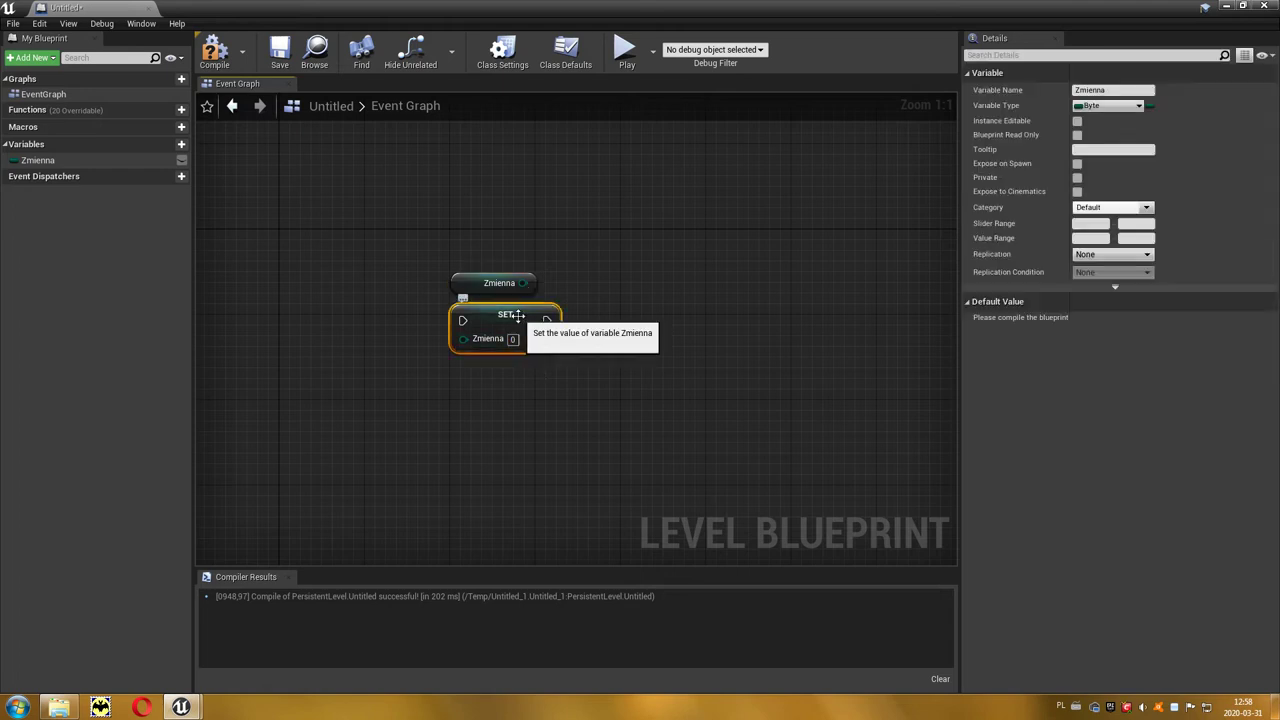
left_click(1138, 106)
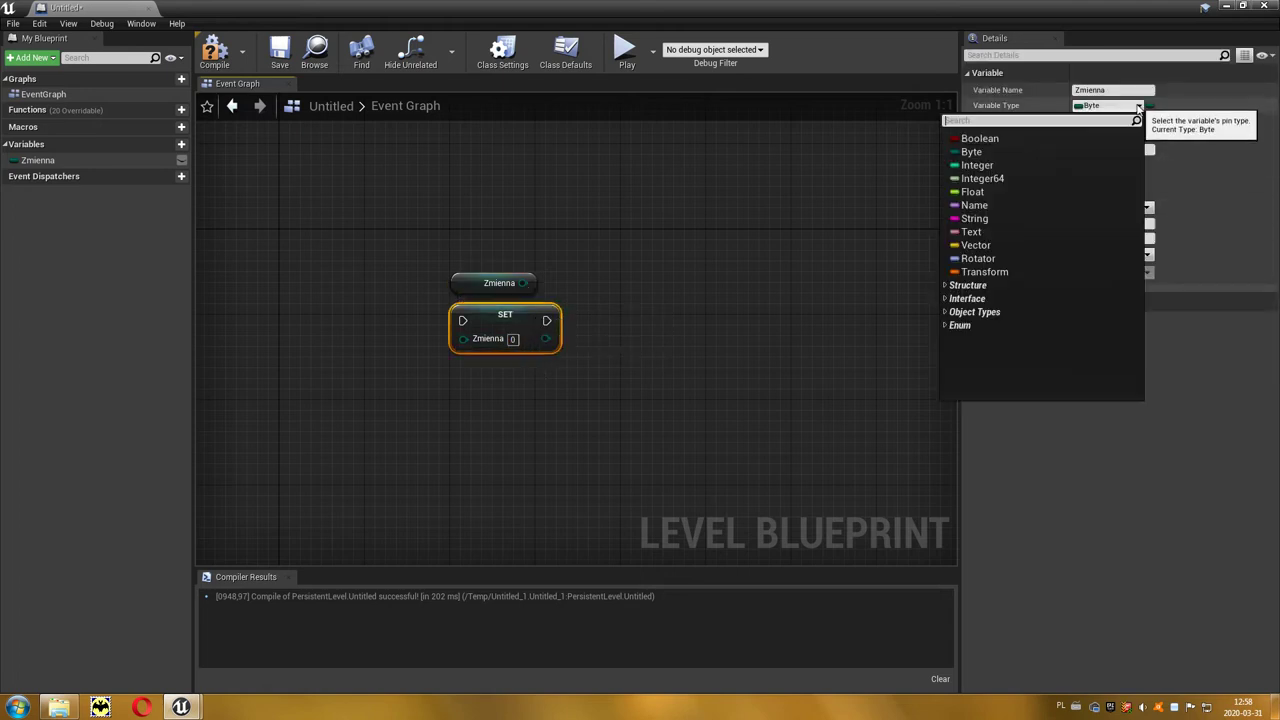
left_click(1003, 170)
left_click(750, 267)
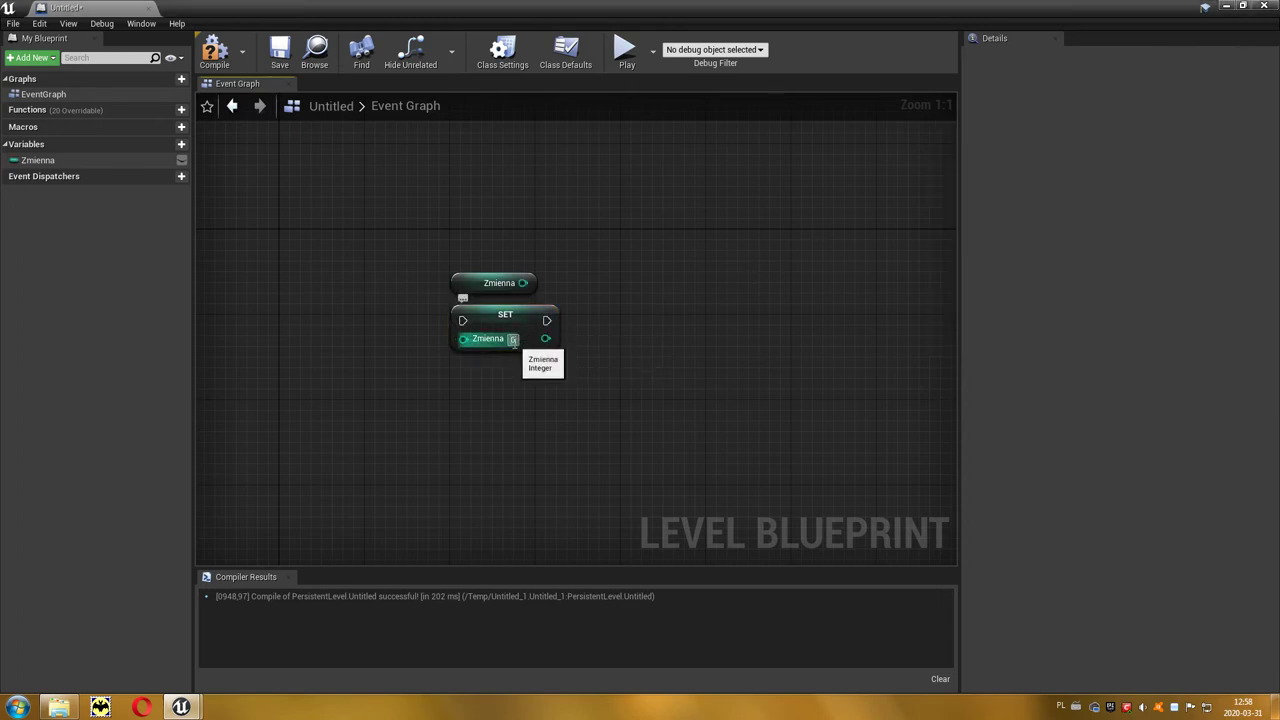
type("-10")
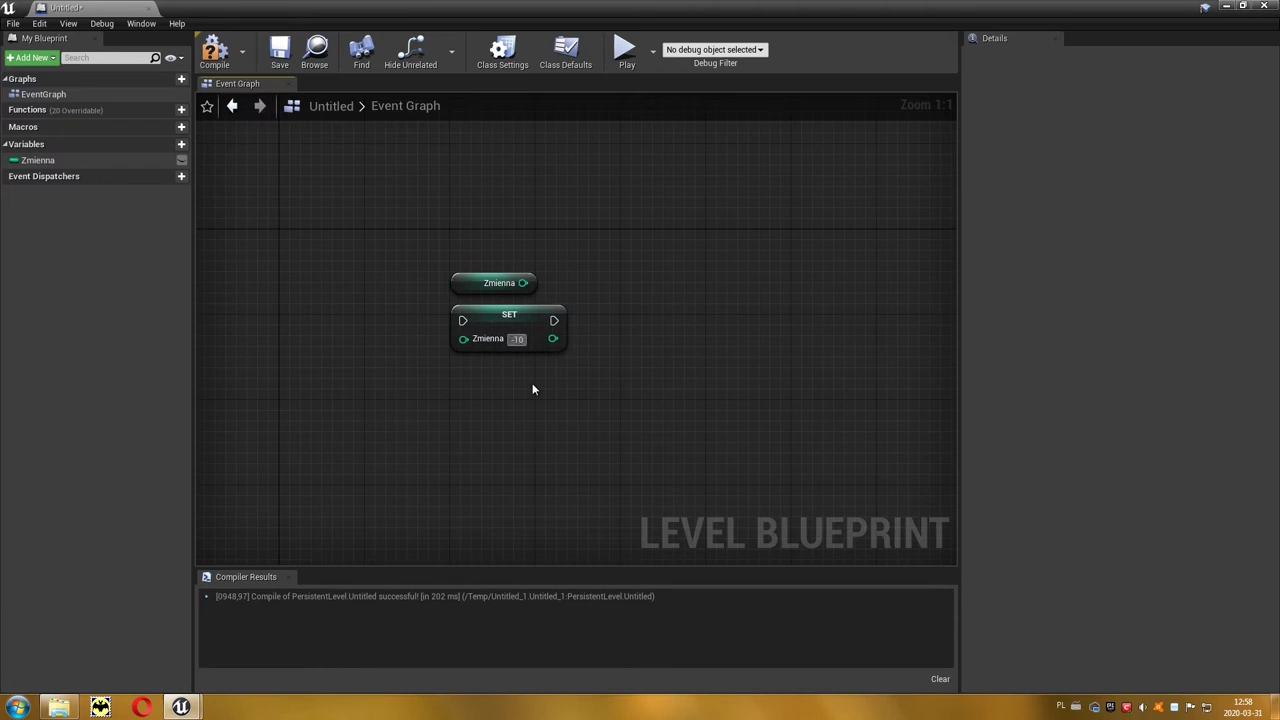
type("10")
type("1")
type("1000000")
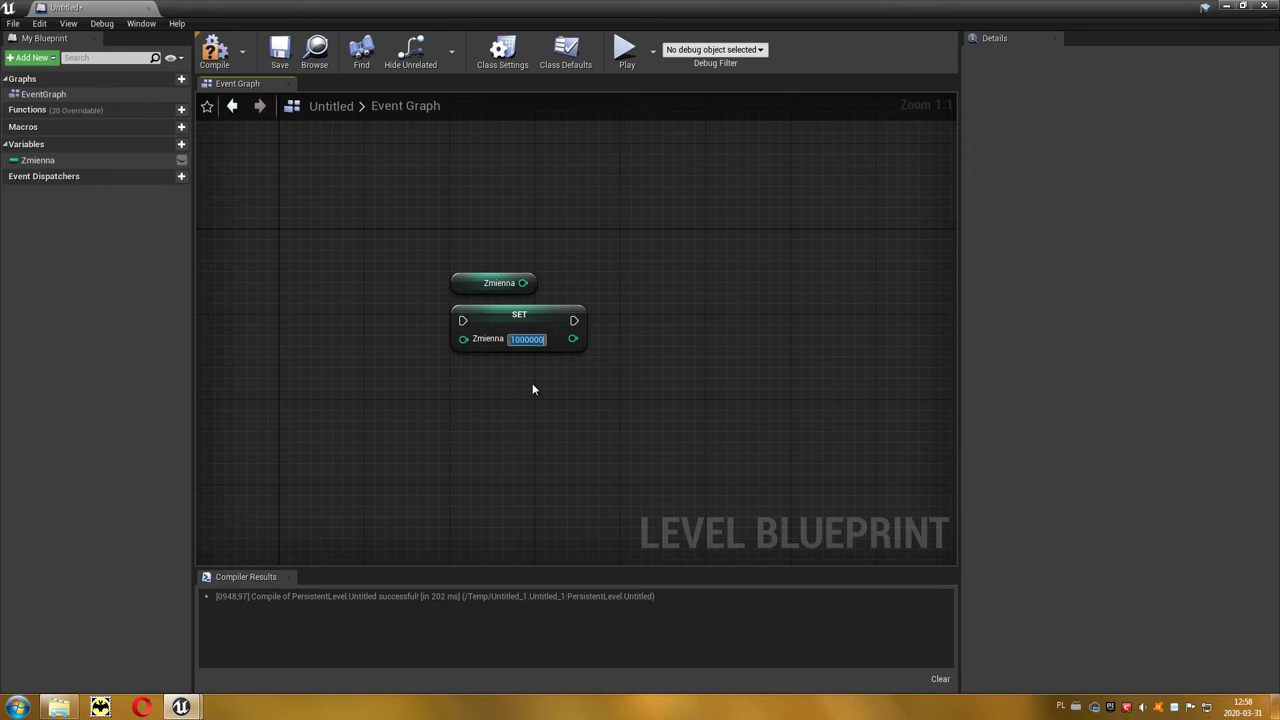
type("0")
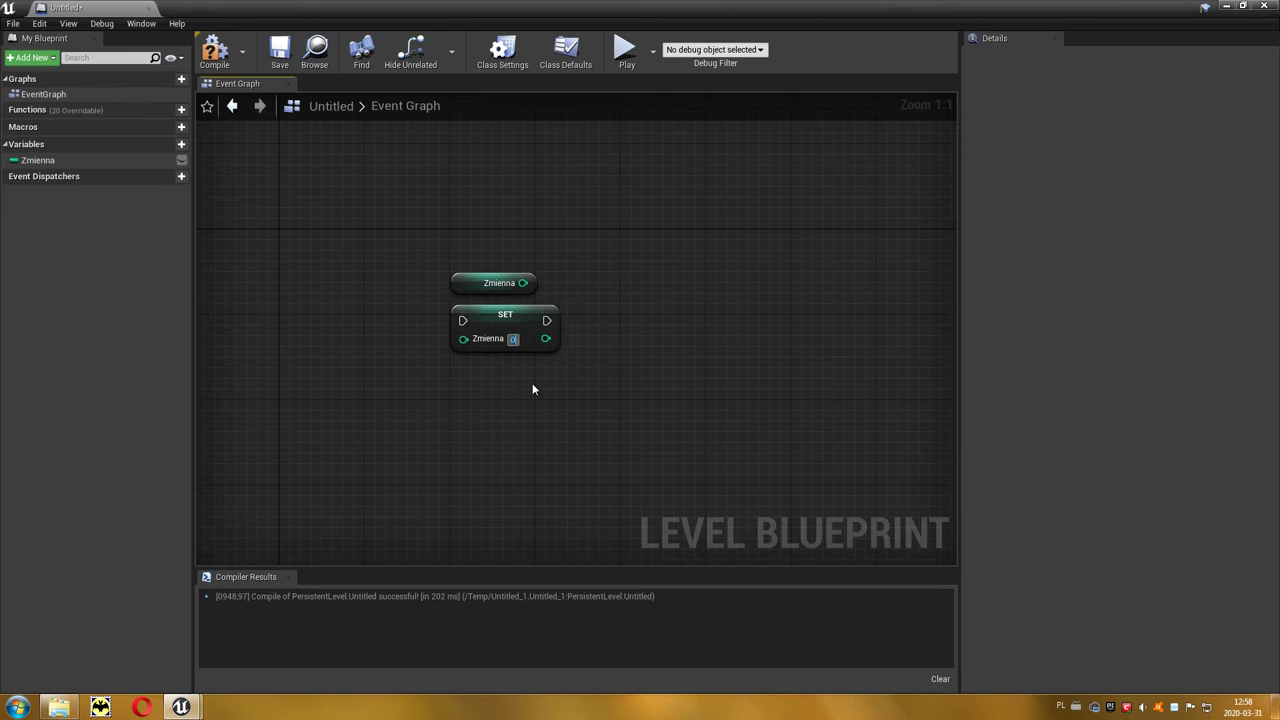
left_click(521, 326)
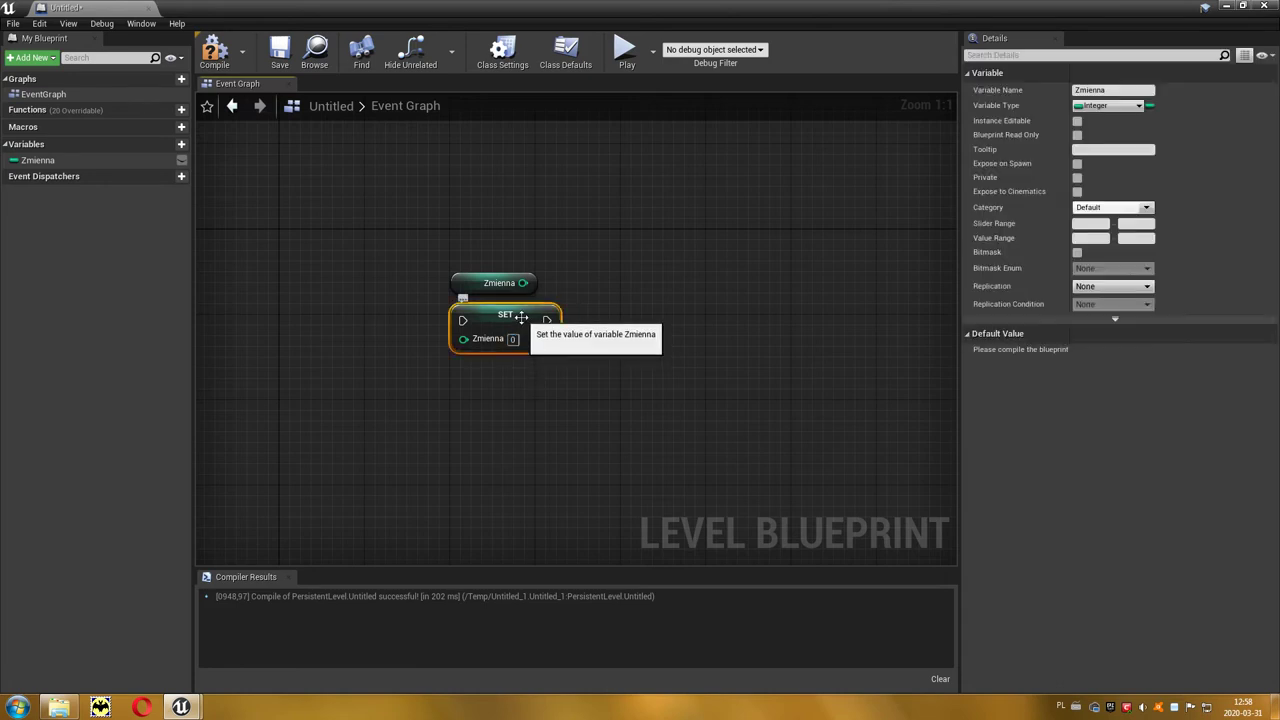
Change Zmienna's variable type to Integer64
left_click(1139, 106)
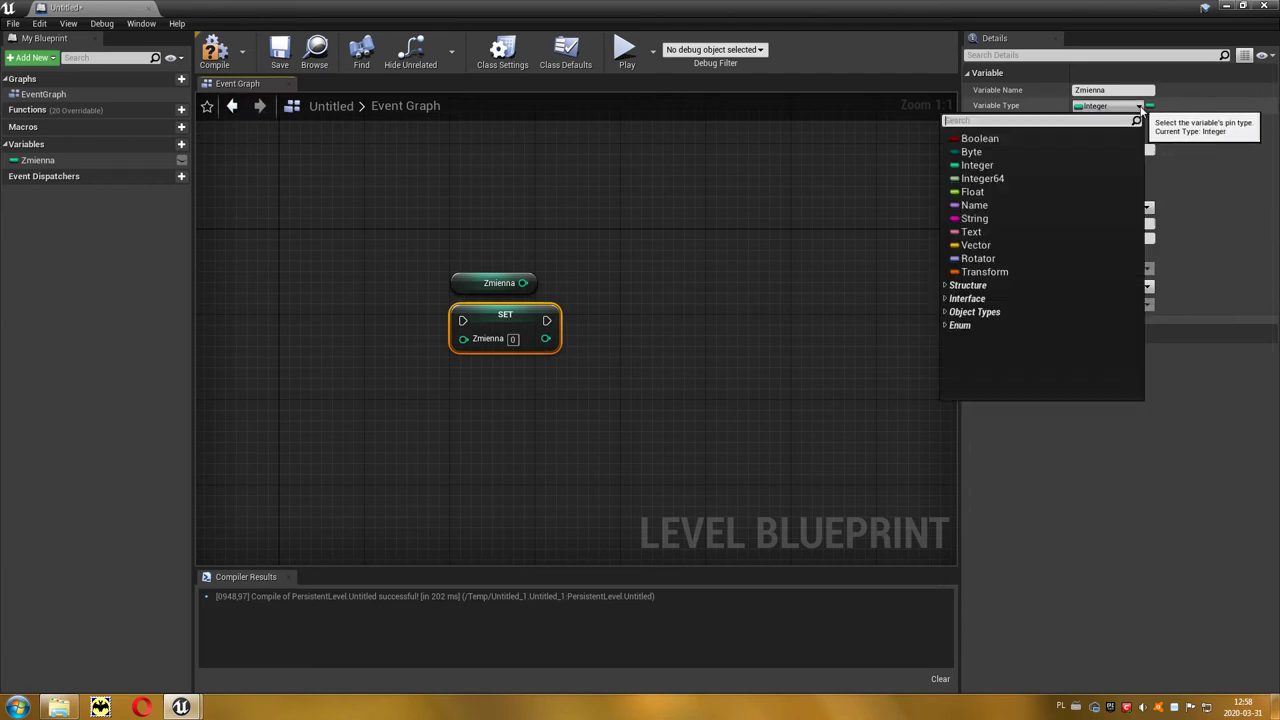
left_click(1016, 180)
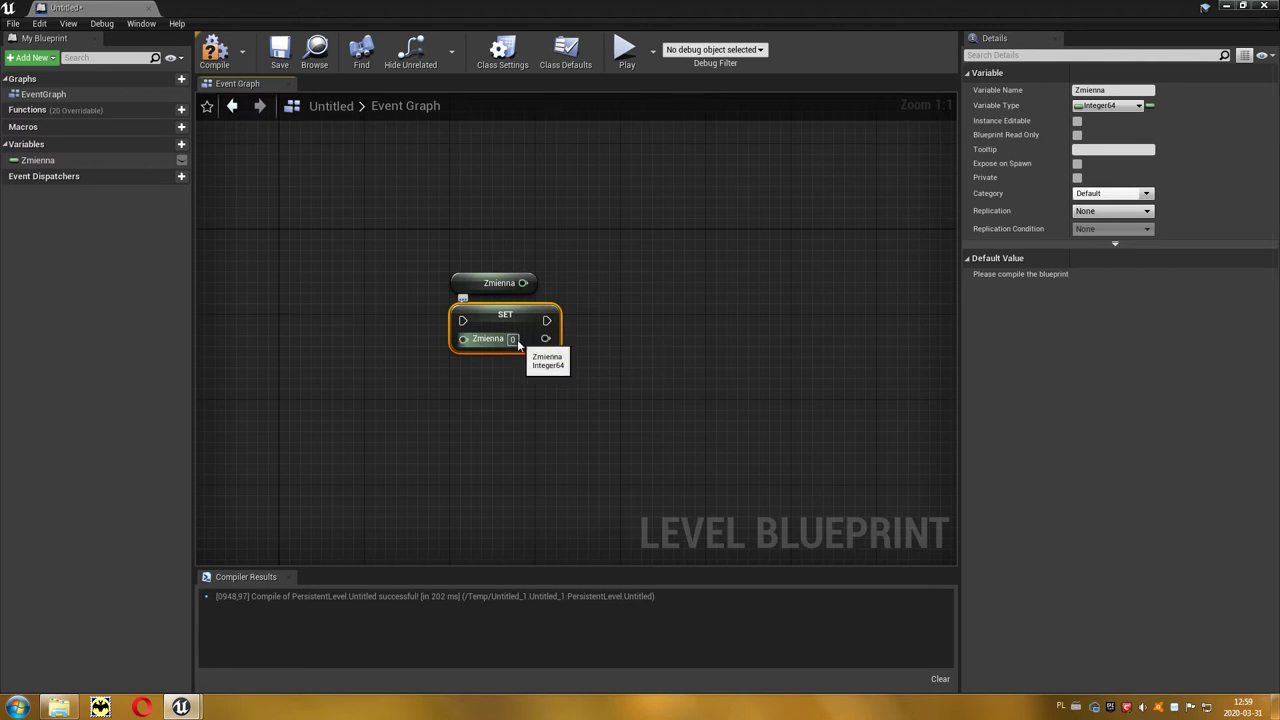
left_click(1110, 105)
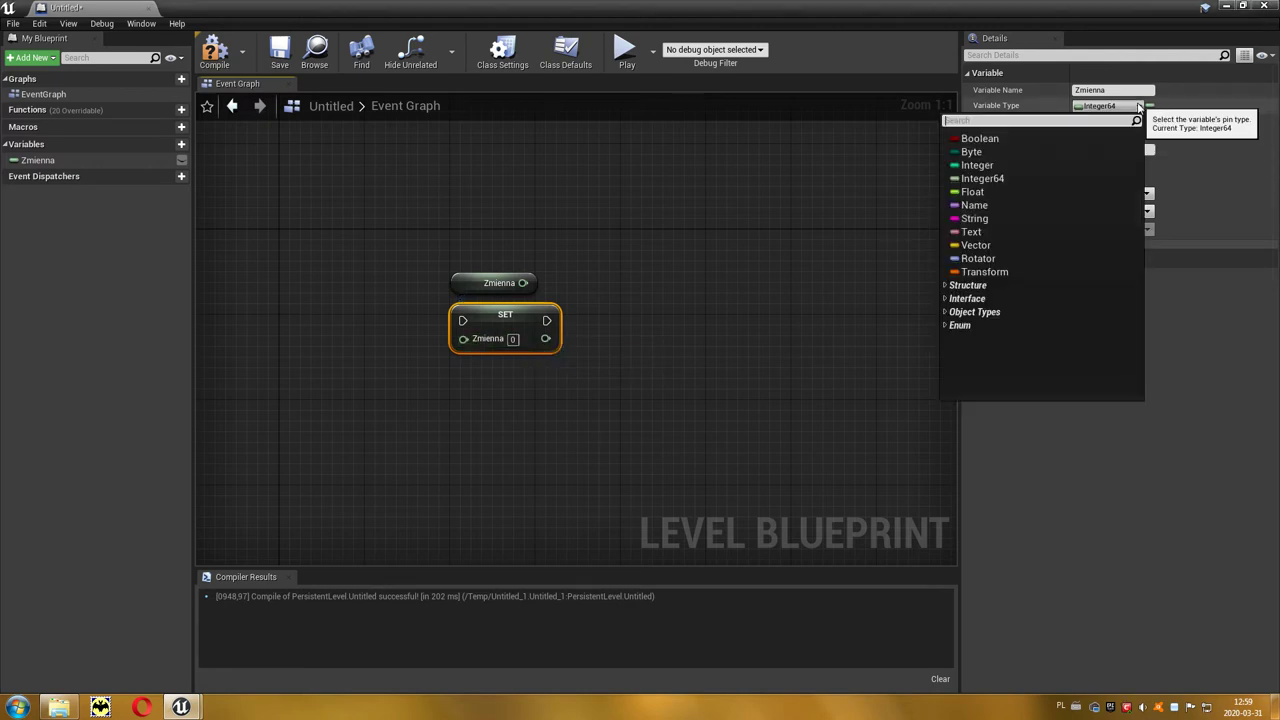
Make Zmienna a Float, try 10,5 and 1000000 in the SET node, then enter 0
left_click(997, 192)
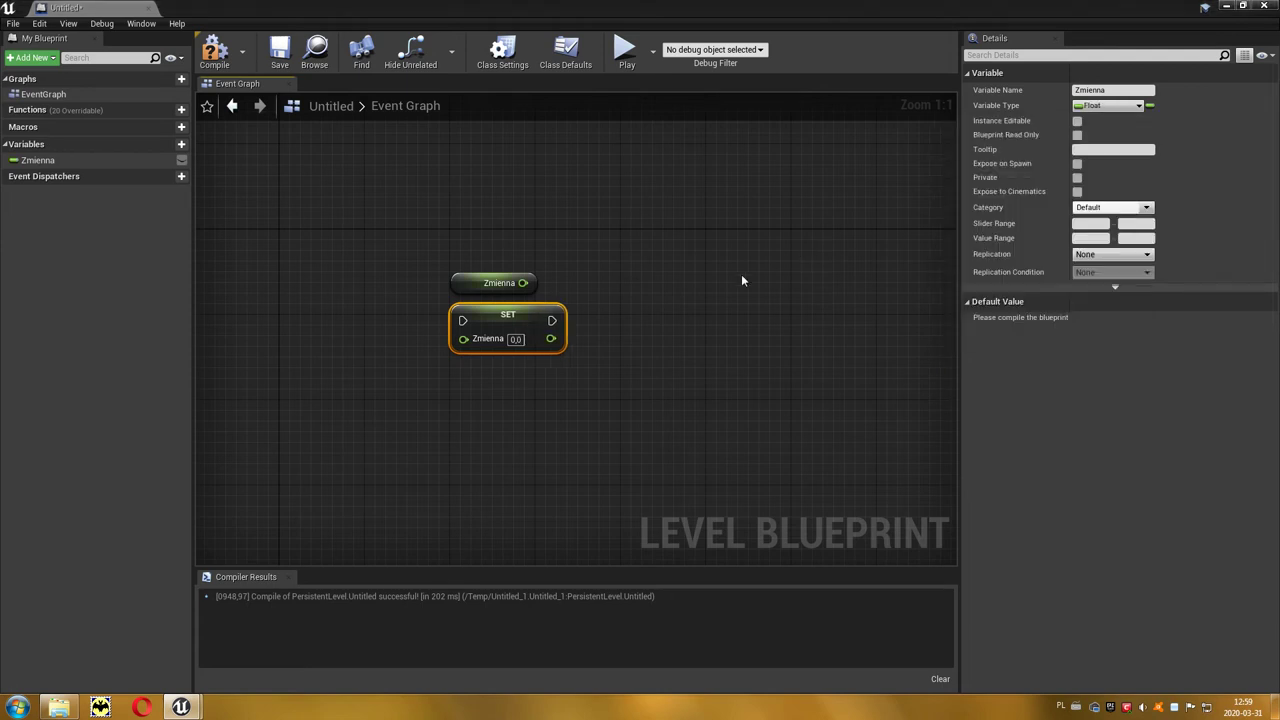
left_click(516, 339)
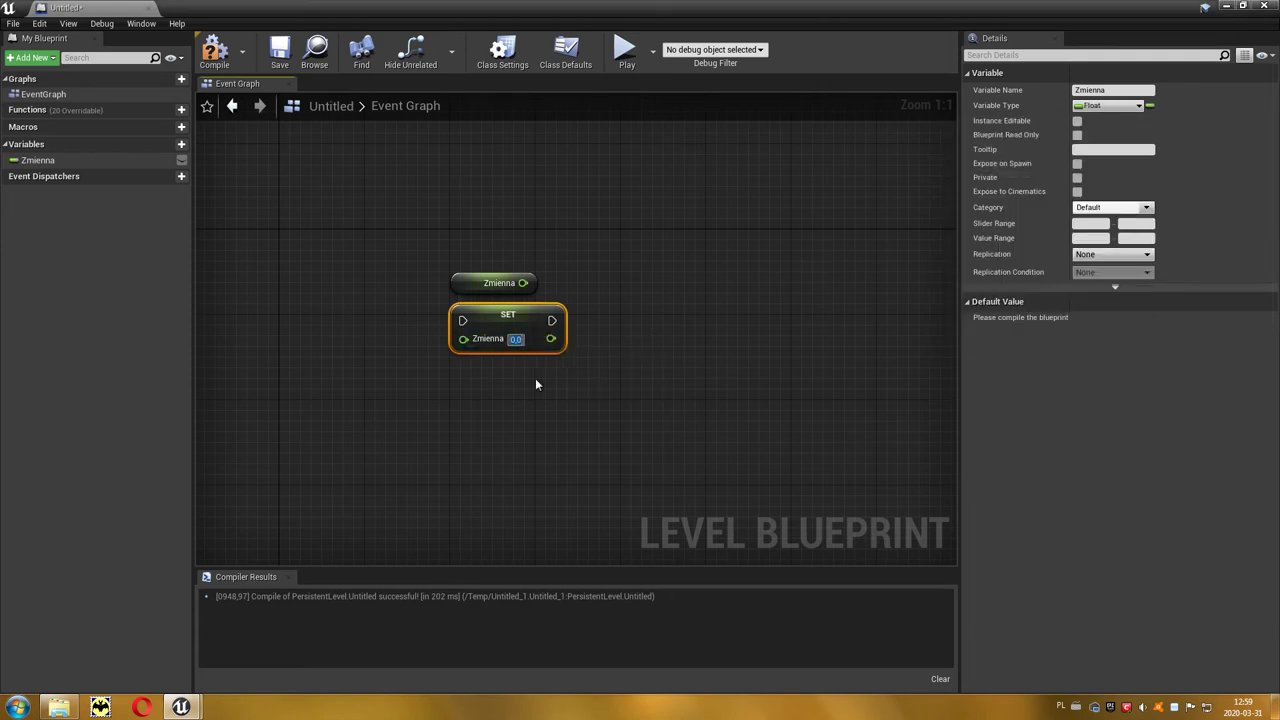
type("10,5")
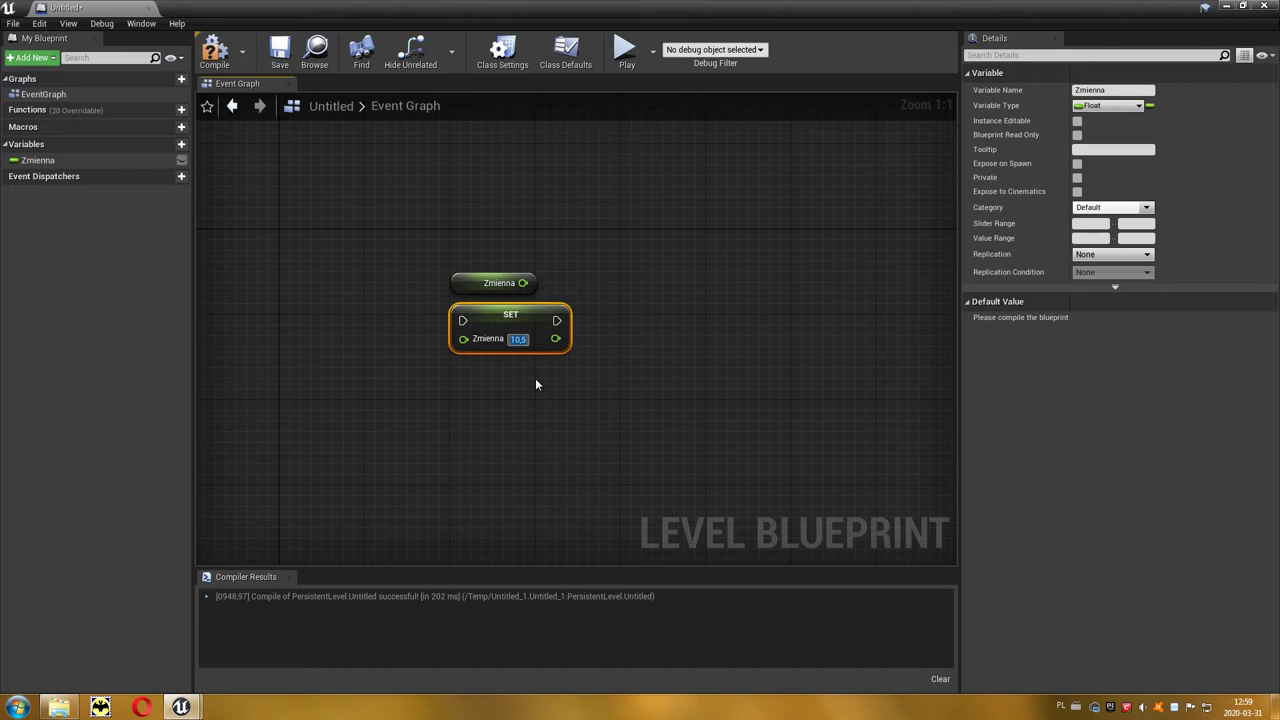
type("-10,5")
type("1000000")
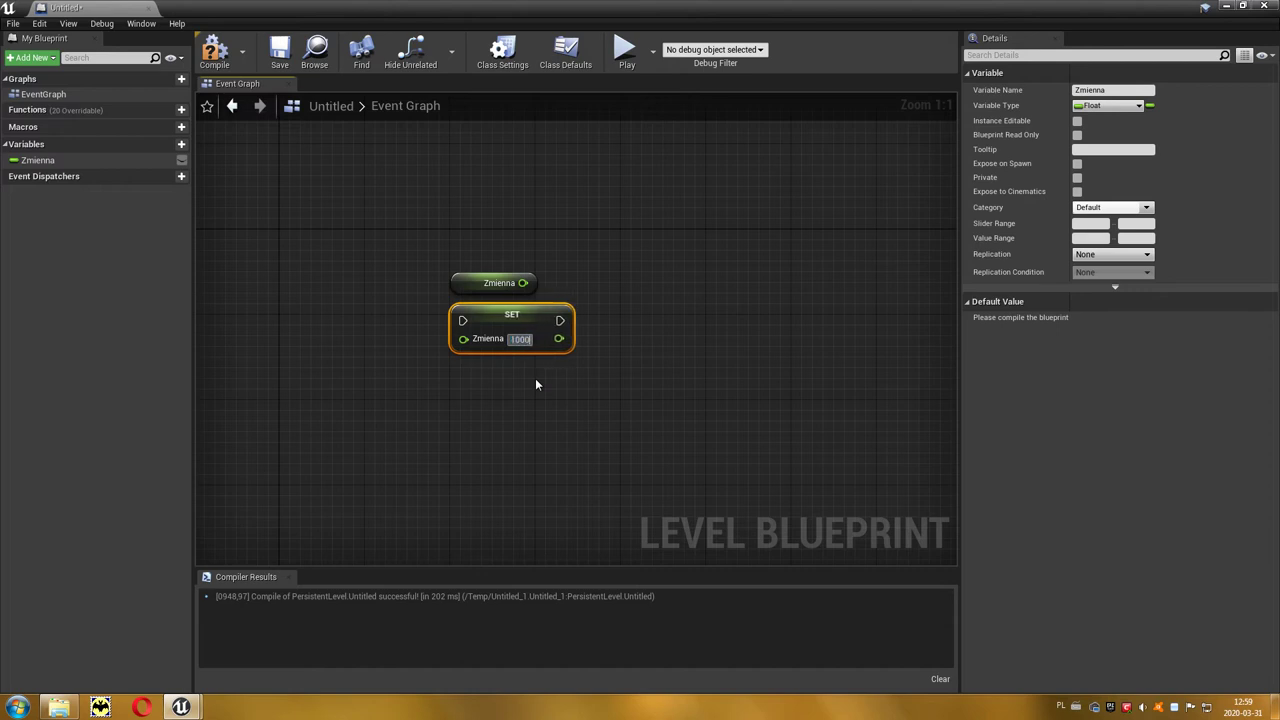
key("Return")
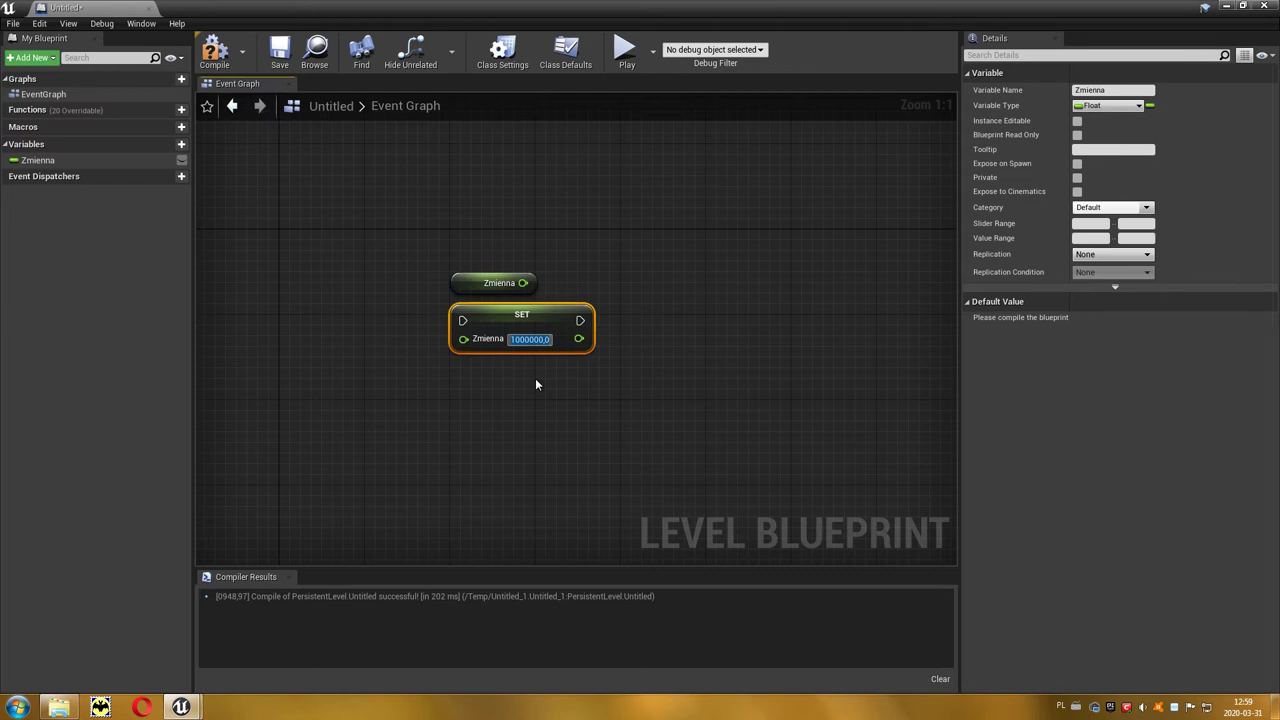
type("0")
key("Return")
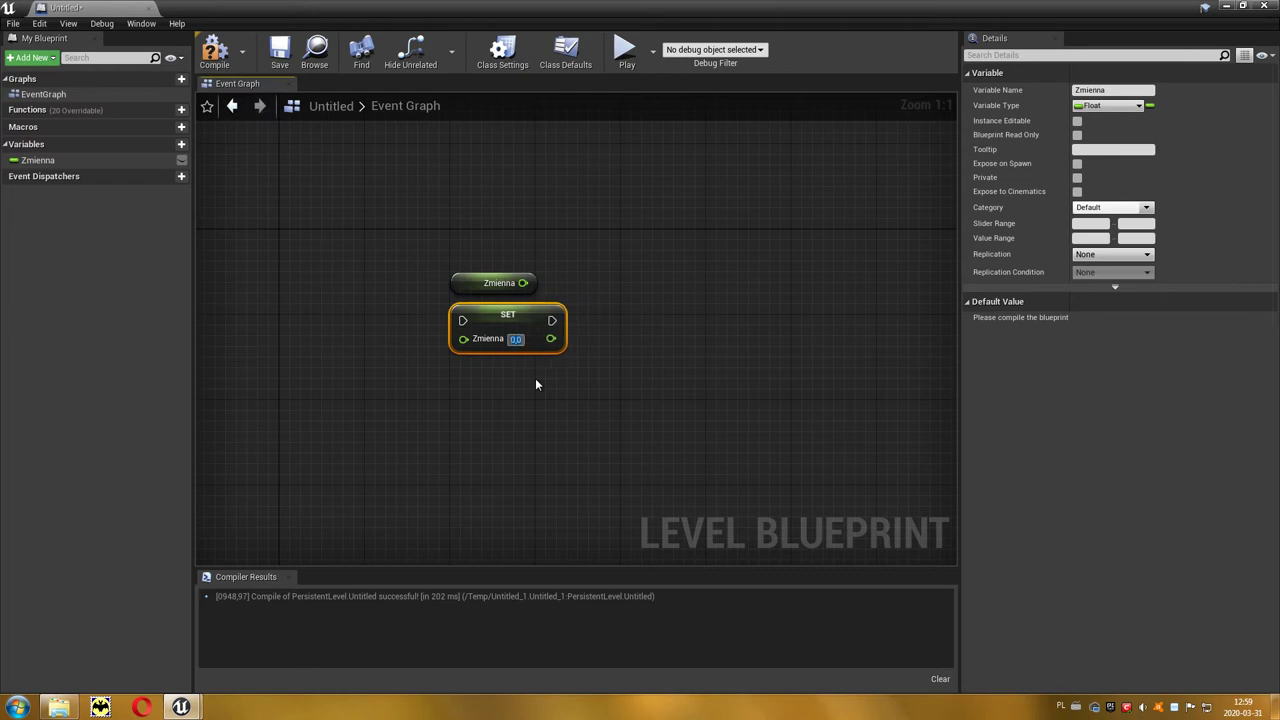
Make Zmienna a String and enter Hello World as the SET node's value
left_click(1110, 106)
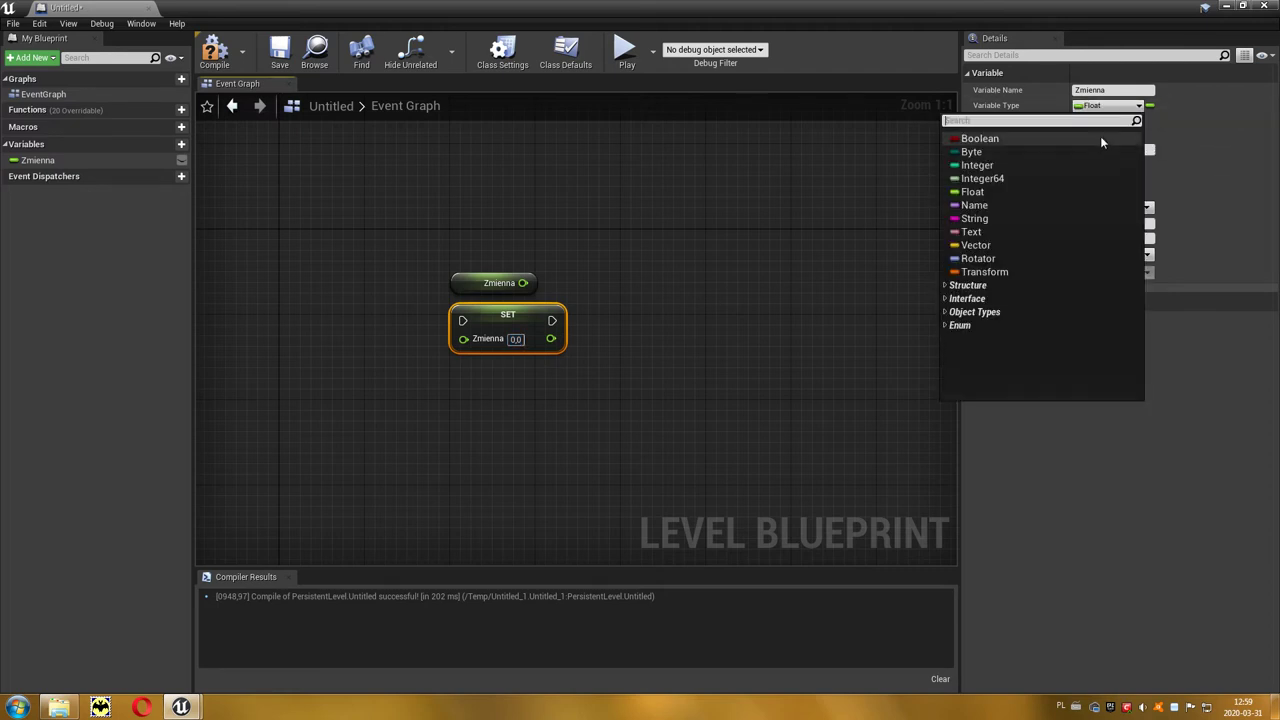
left_click(992, 217)
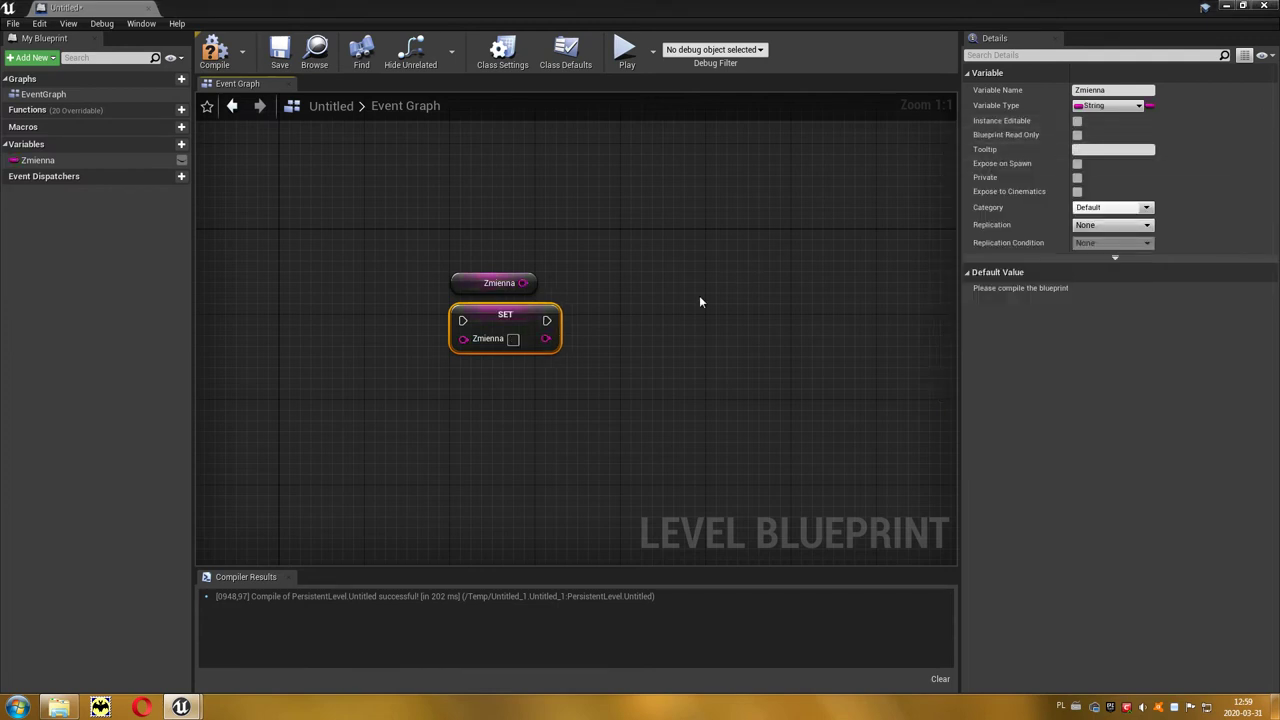
left_click(513, 340)
type("Hello World")
key("Return")
Replace the SET node's value with 235, then clear the field
key("ctrl+a")
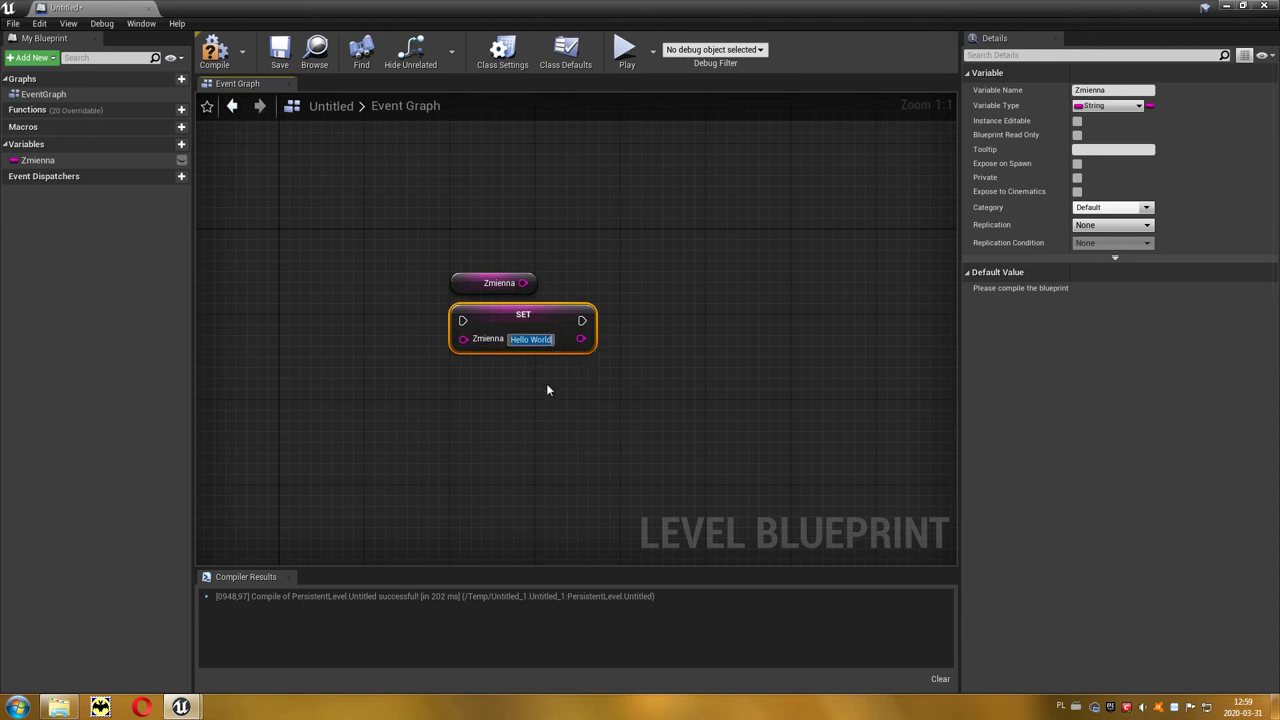
type("235")
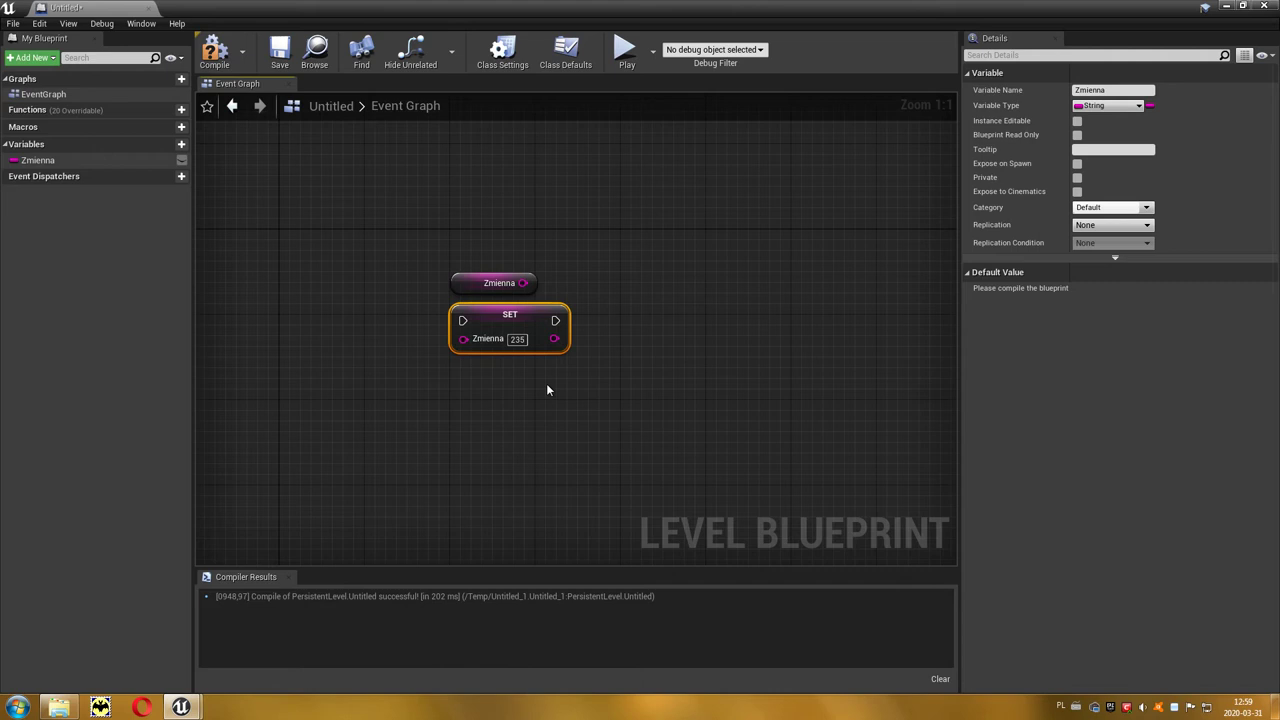
key("ctrl+a")
key("BackSpace")
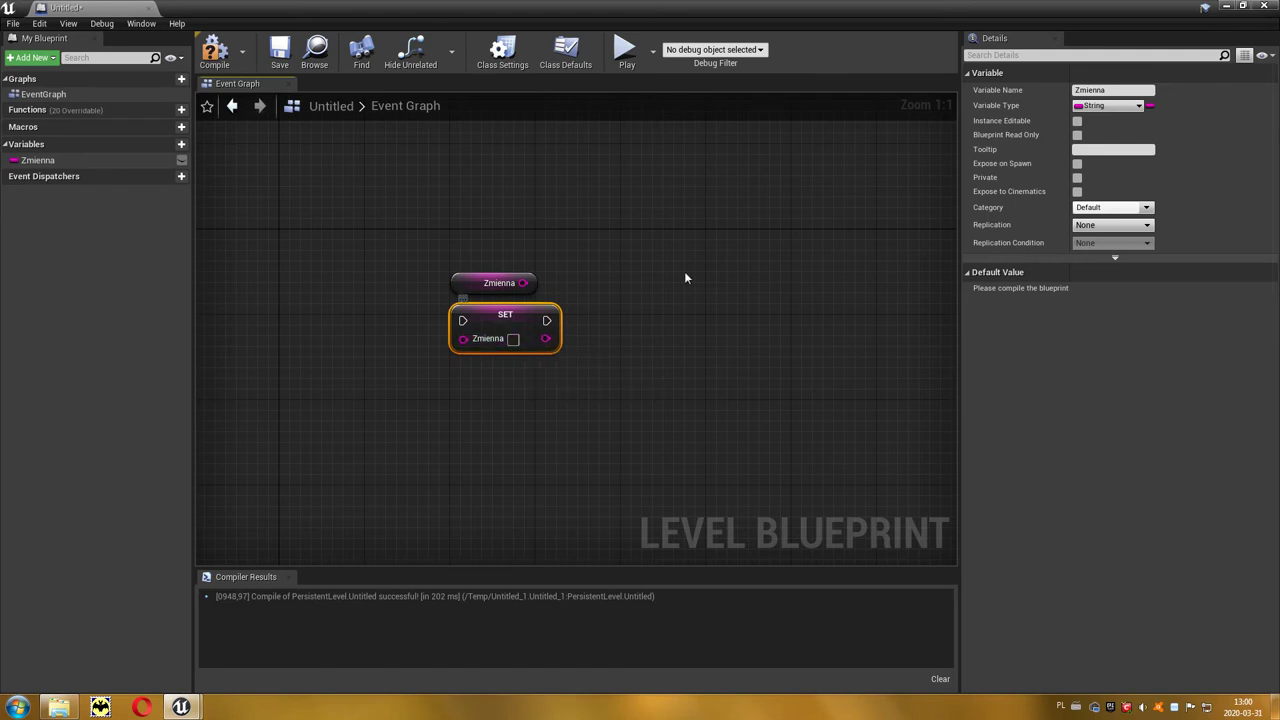
left_click(1139, 106)
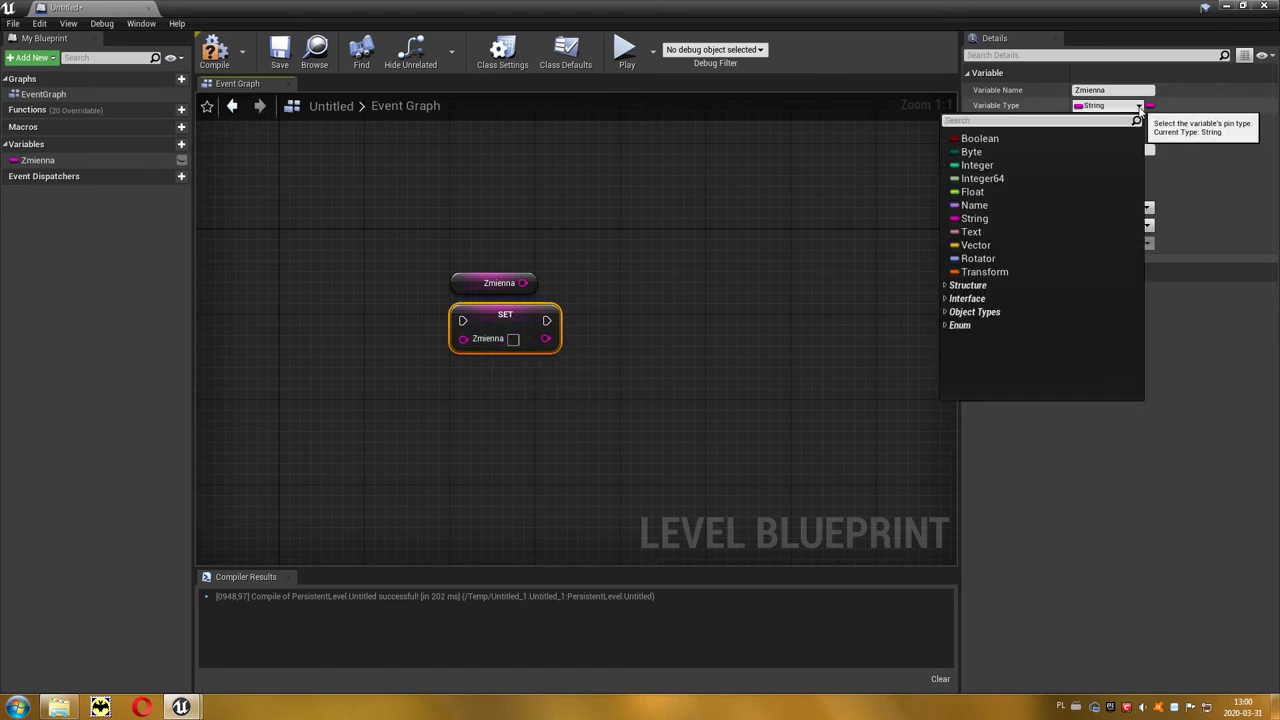
Make Zmienna a Text variable, type Hello World, view its text options, then undo the entry
left_click(971, 231)
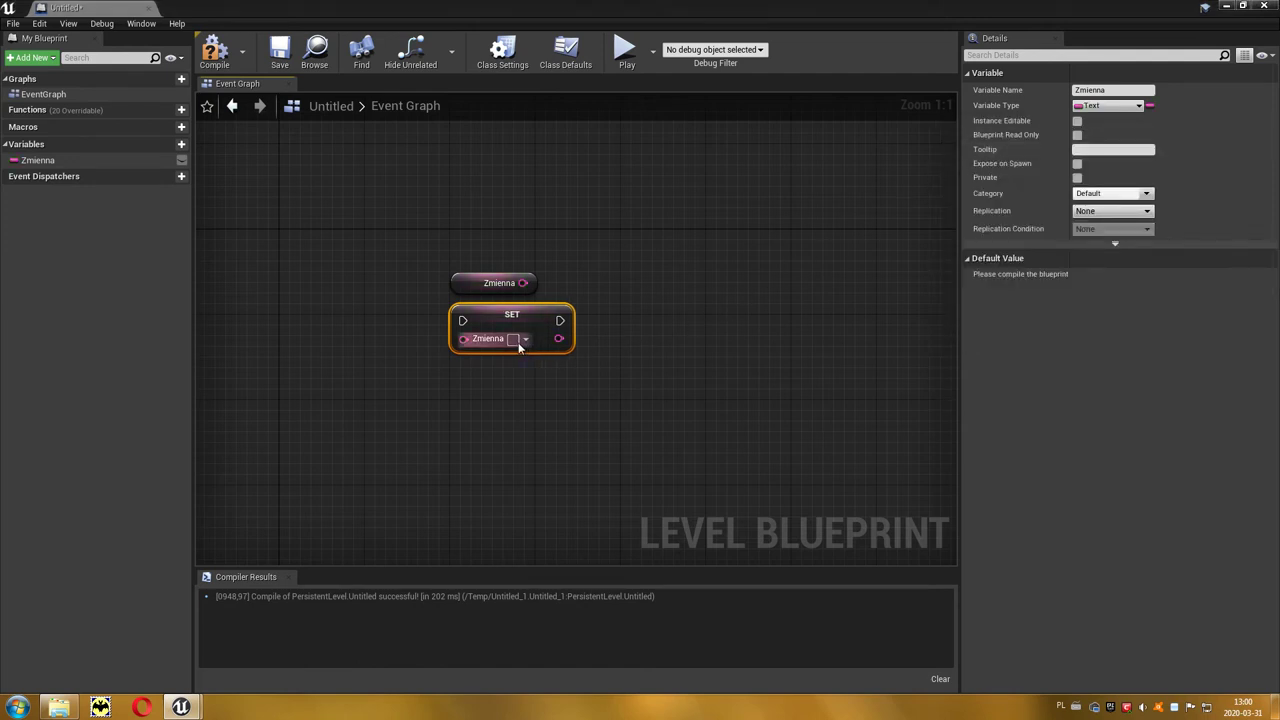
type("Hello Worl")
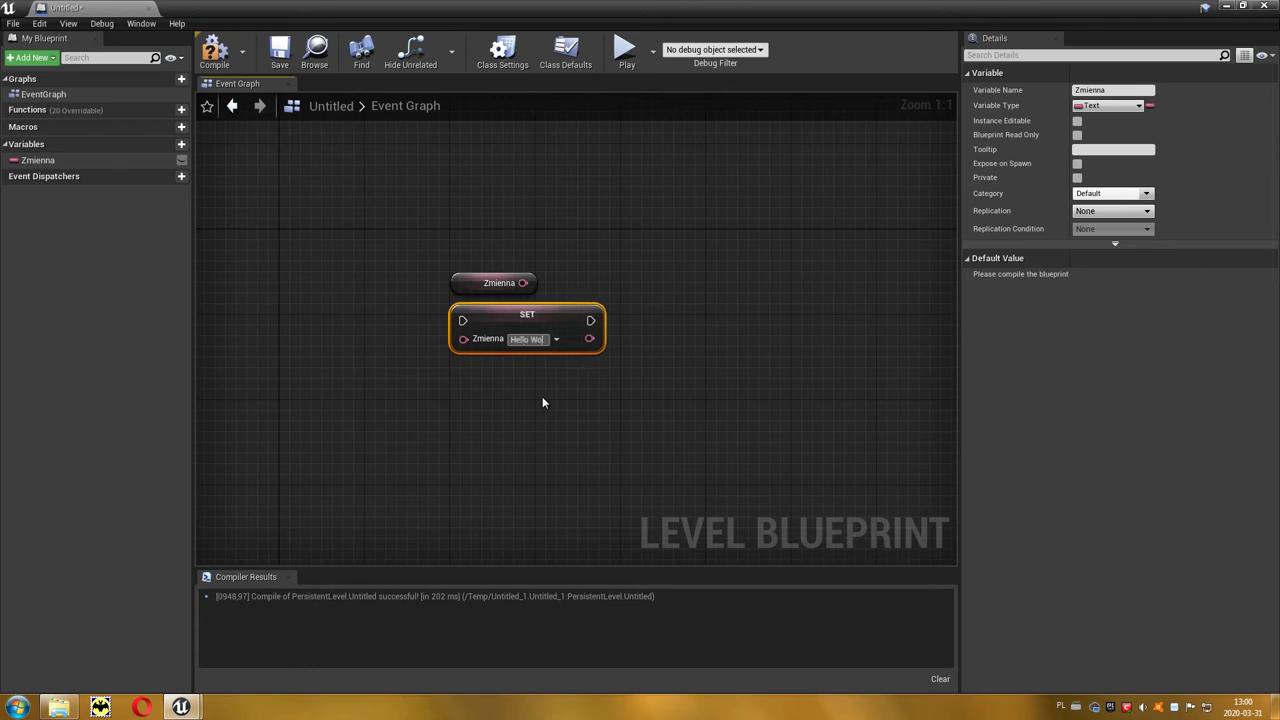
type("d")
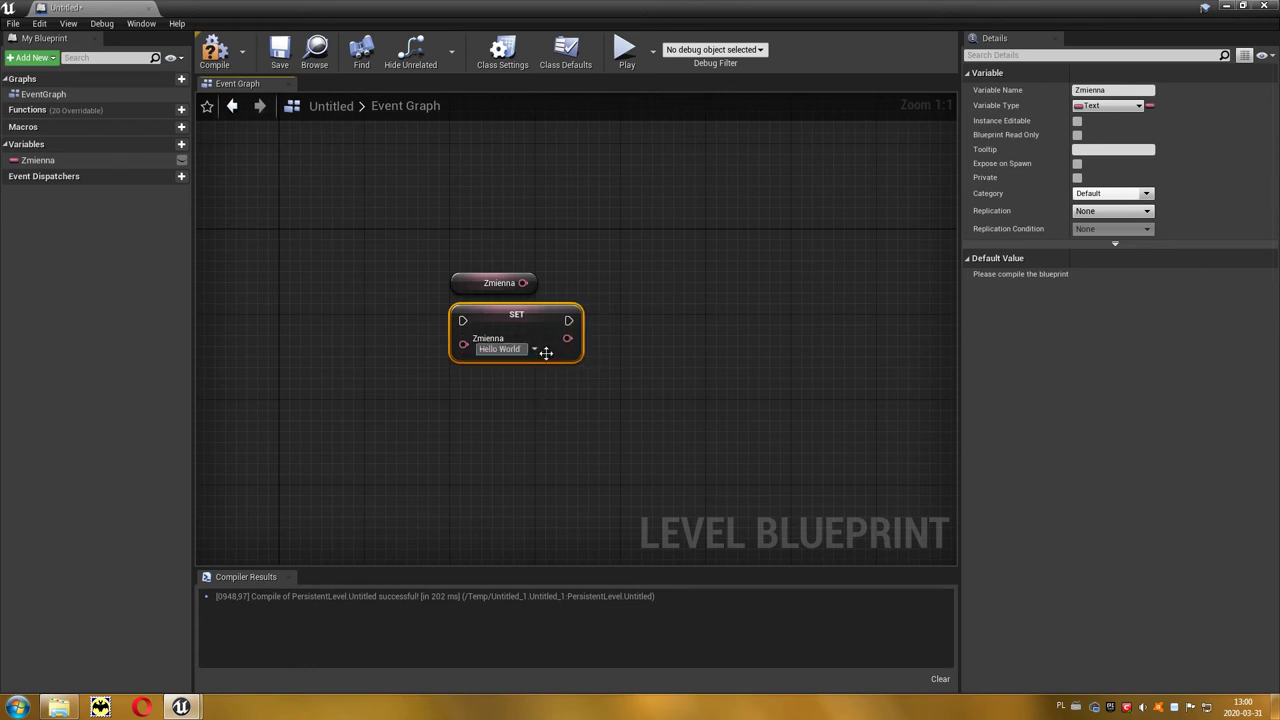
left_click(536, 352)
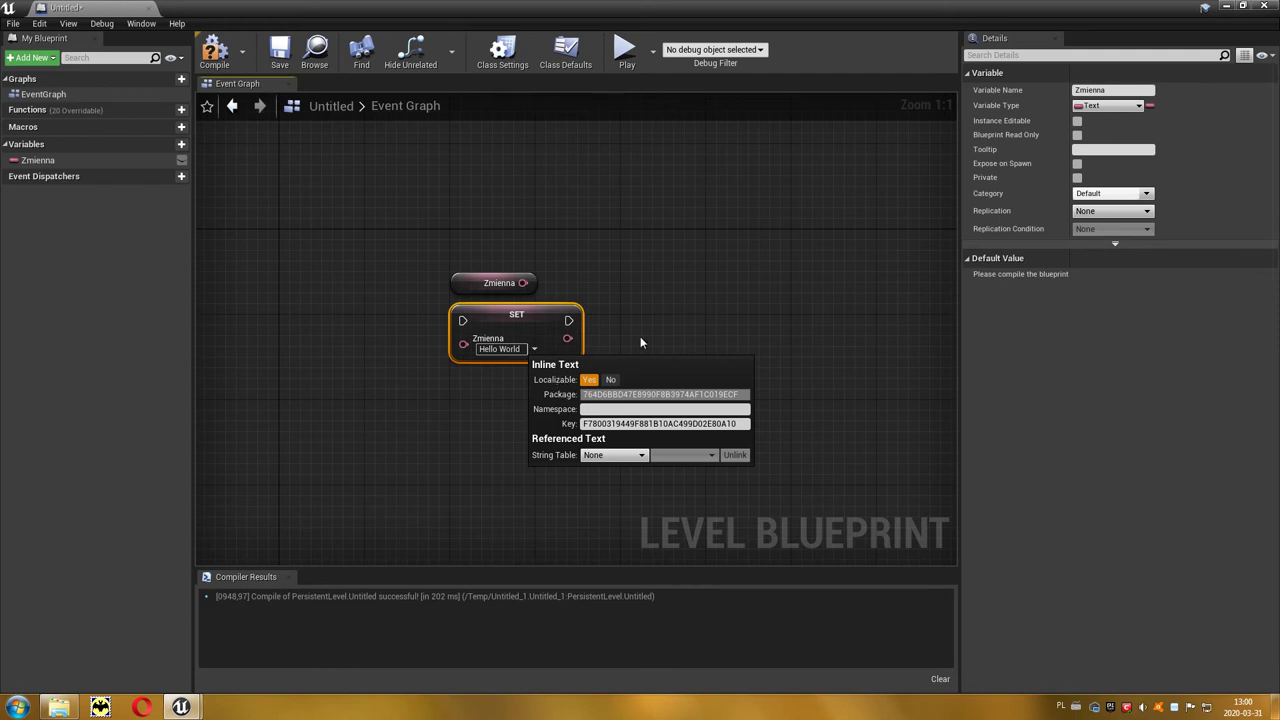
left_click(524, 351)
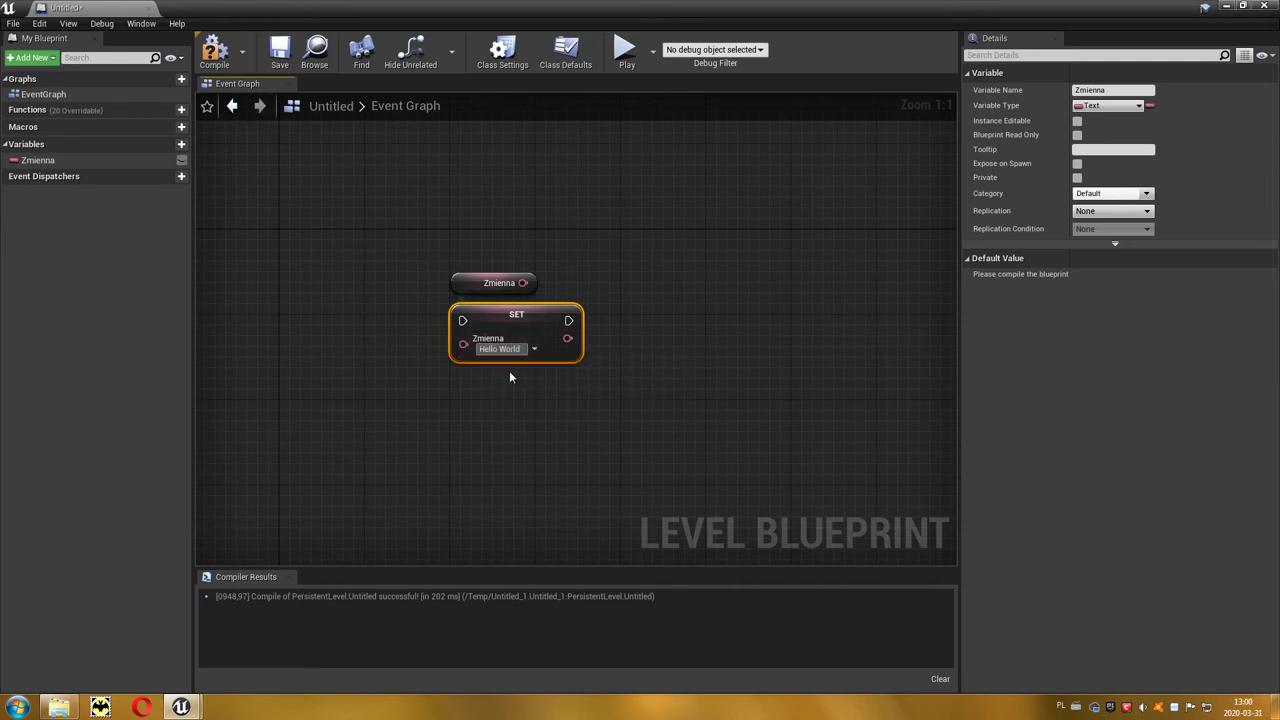
key("ctrl+z")
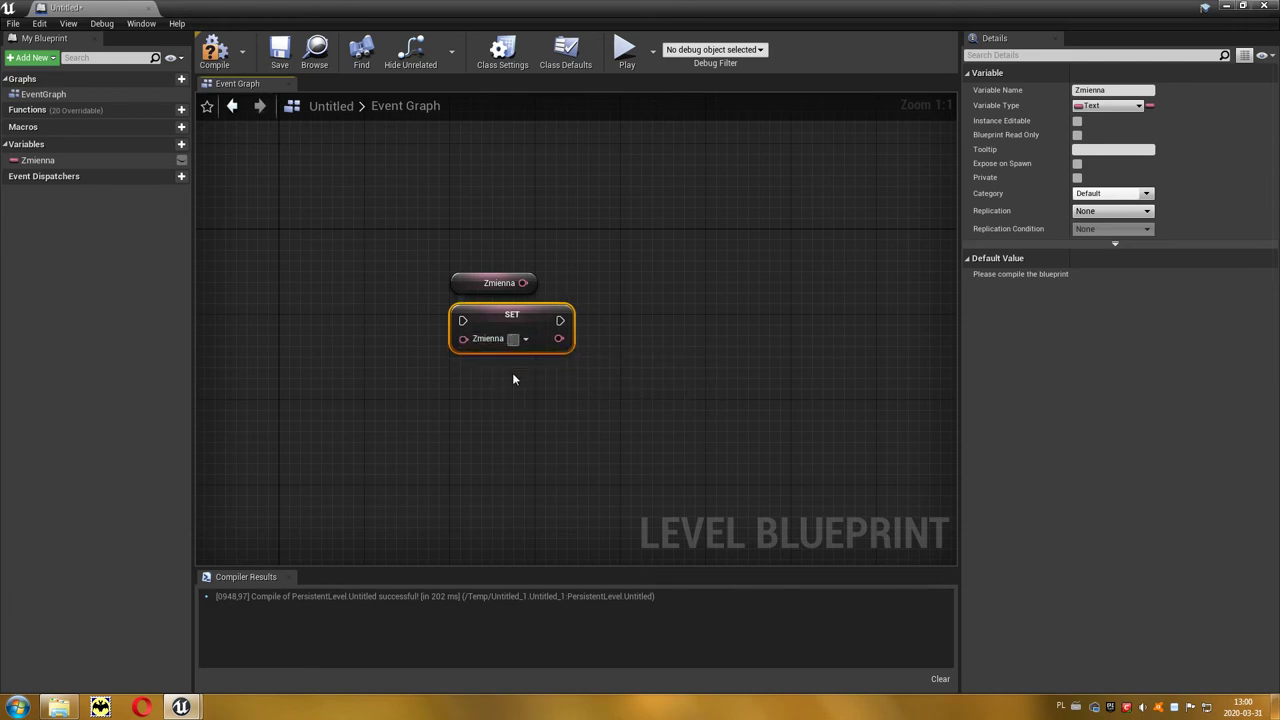
left_click(1139, 106)
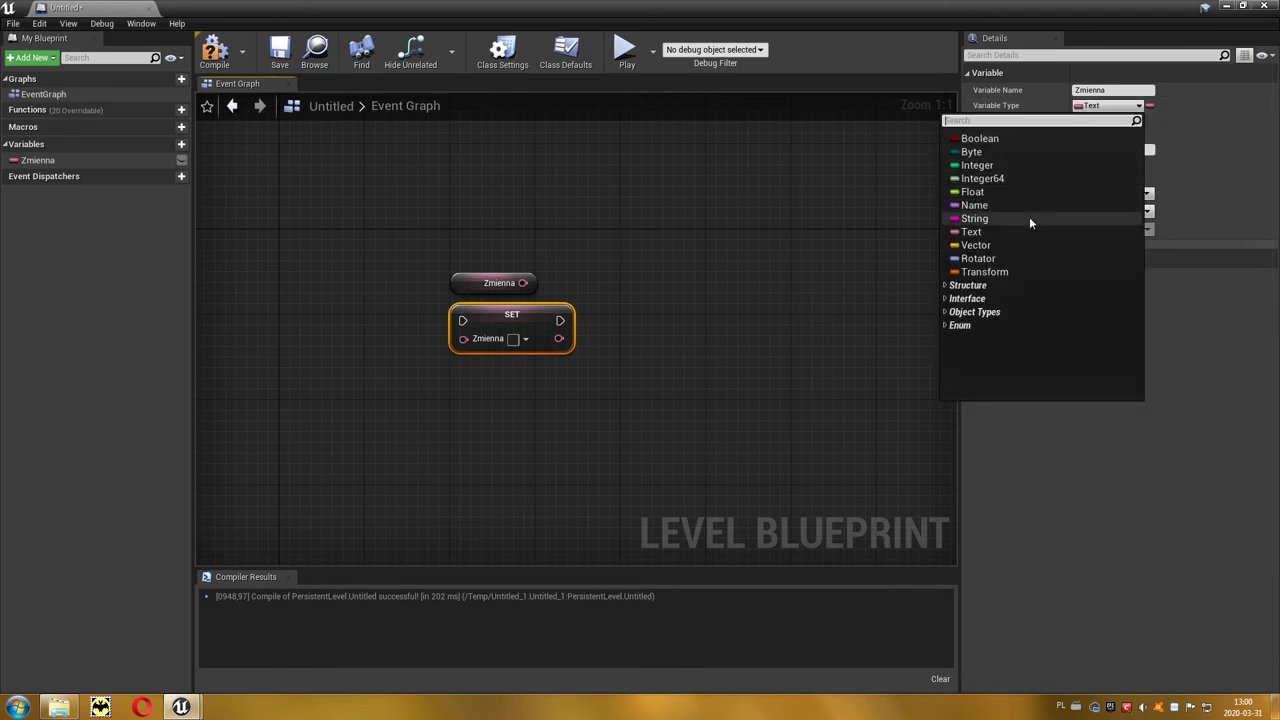
Make Zmienna a Vector and split the SET node's input and output into X, Y, Z pins
left_click(985, 245)
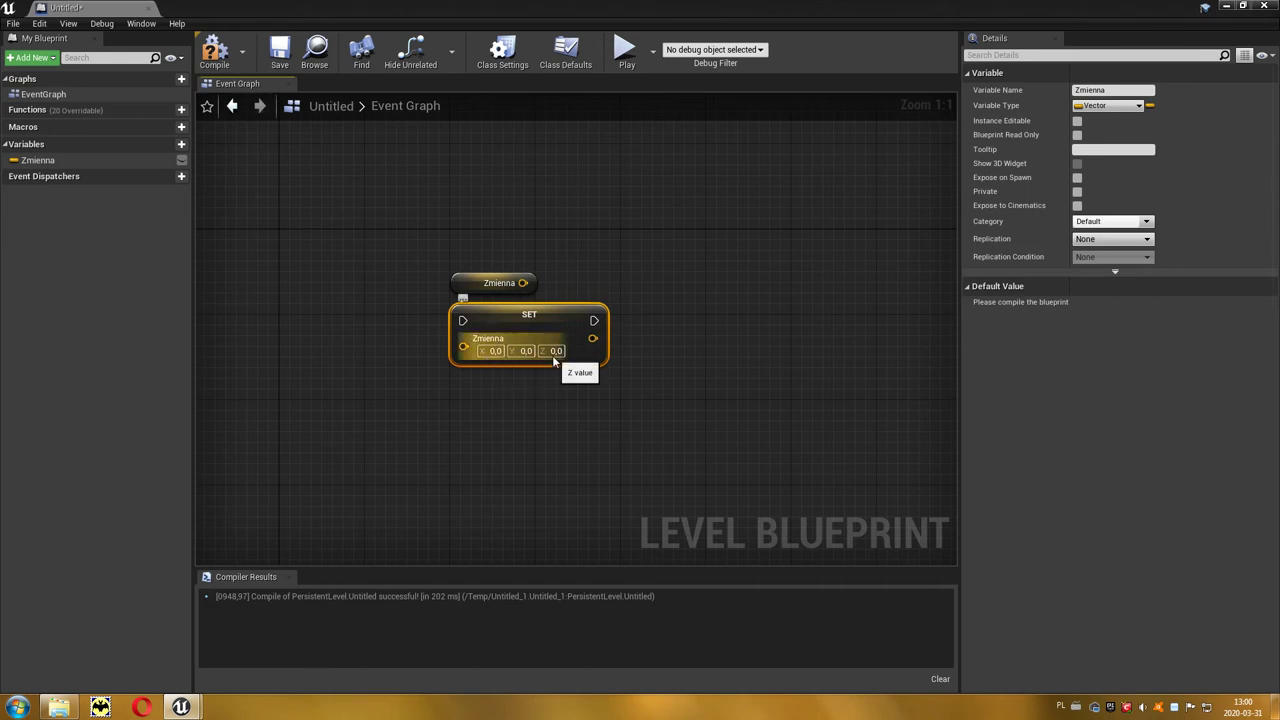
right_click(476, 344)
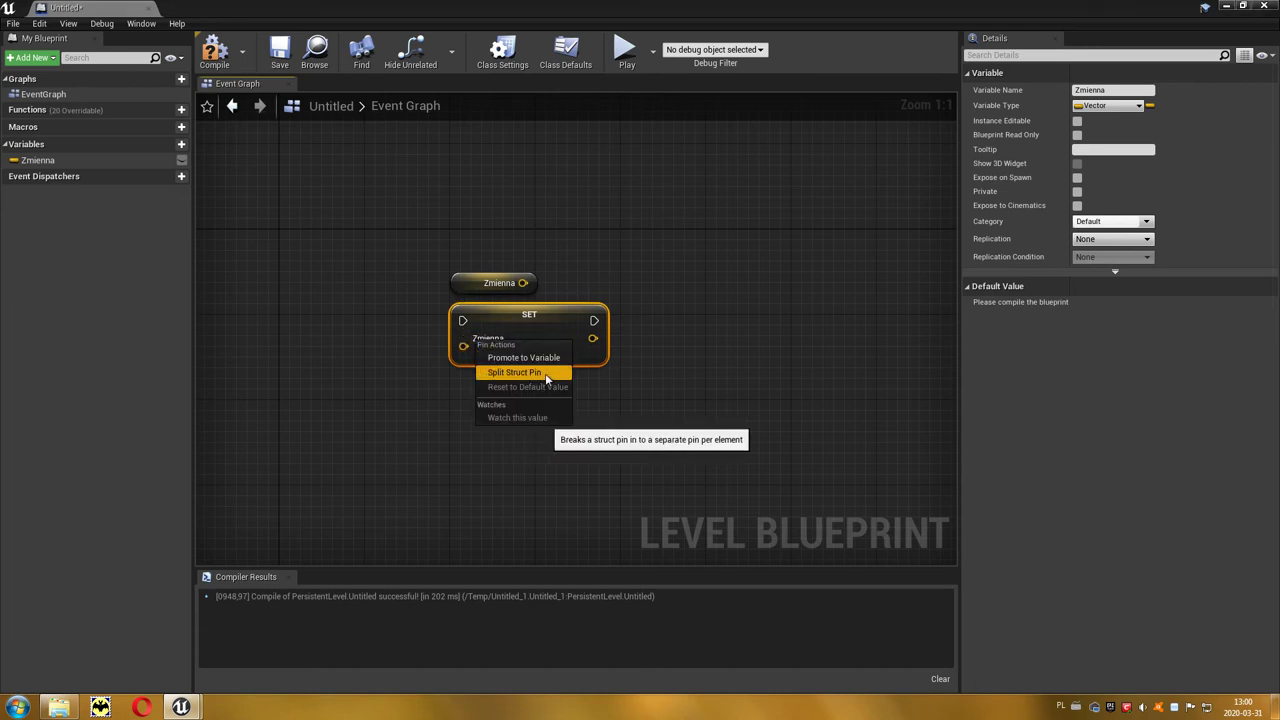
left_click(538, 376)
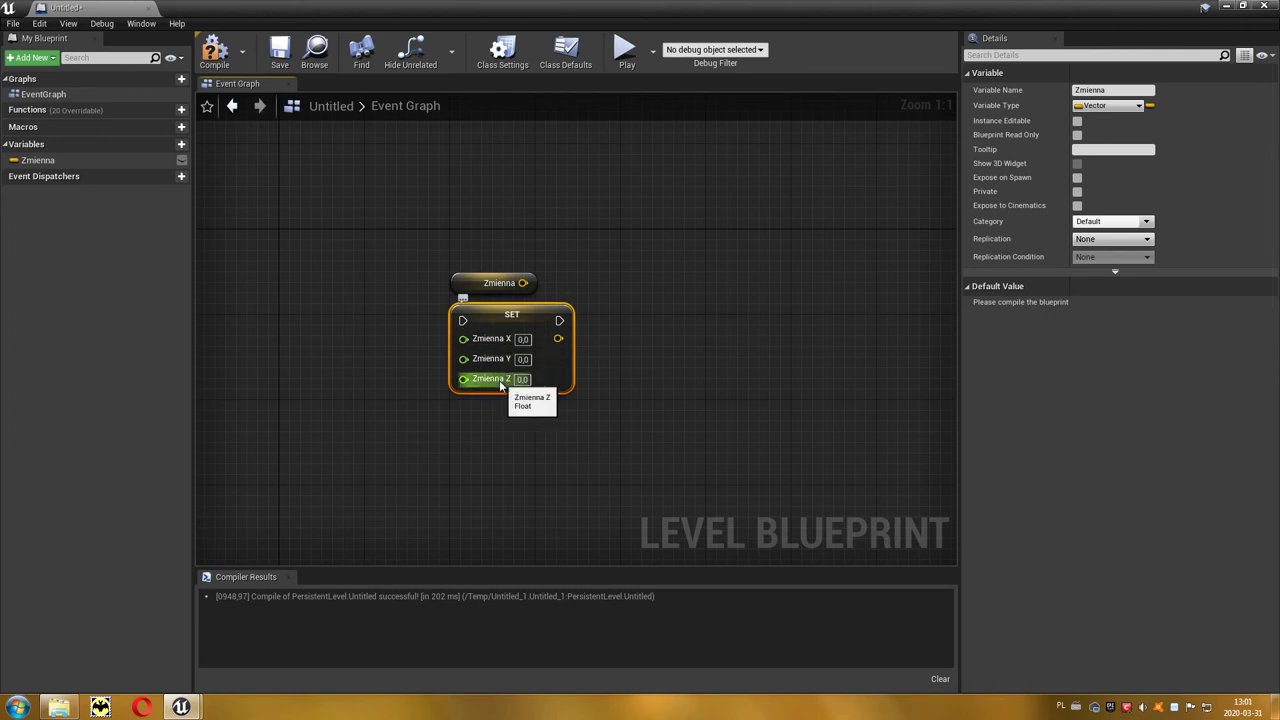
right_click(556, 341)
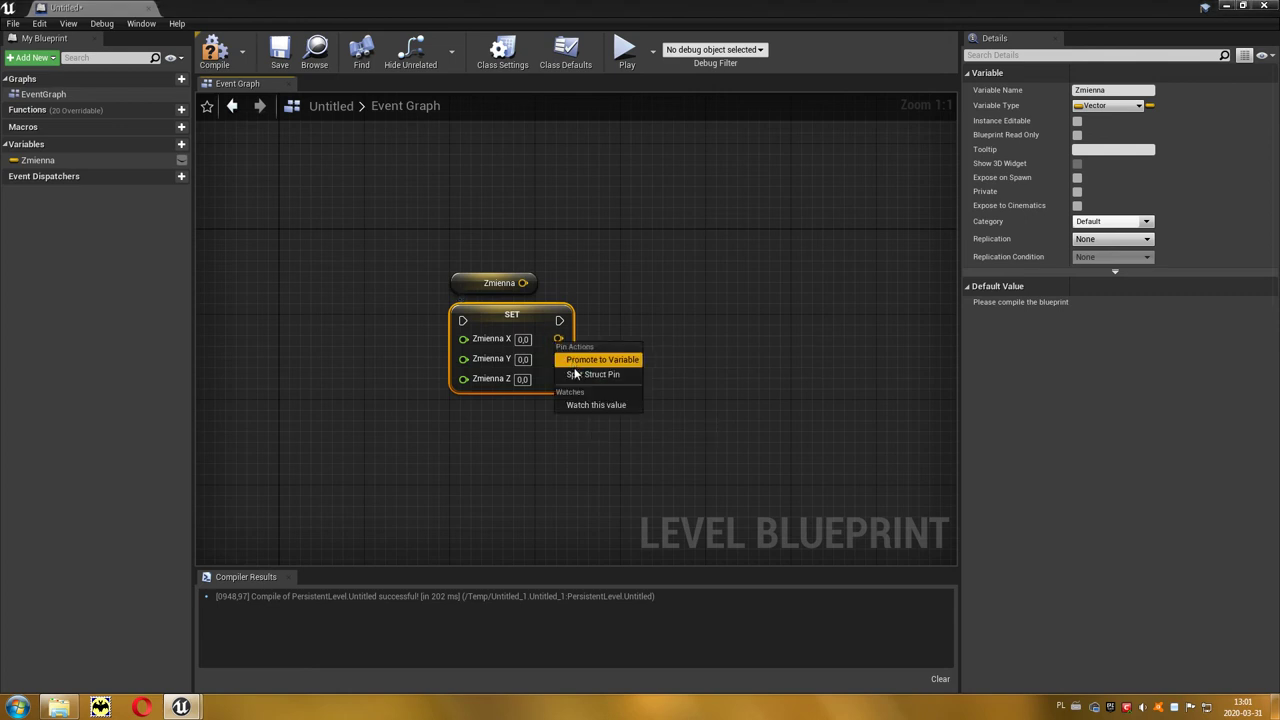
left_click(590, 375)
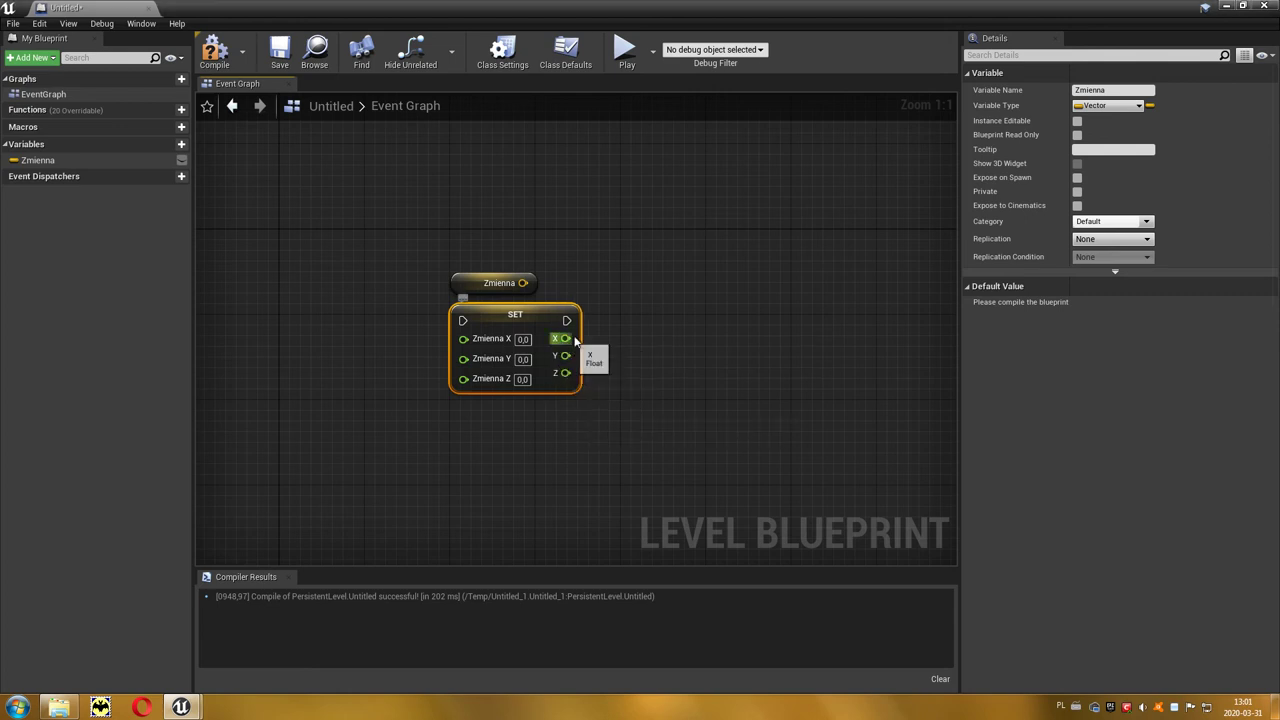
Recombine the SET node's X, Y, Z input and output pins into single vector pins
right_click(487, 342)
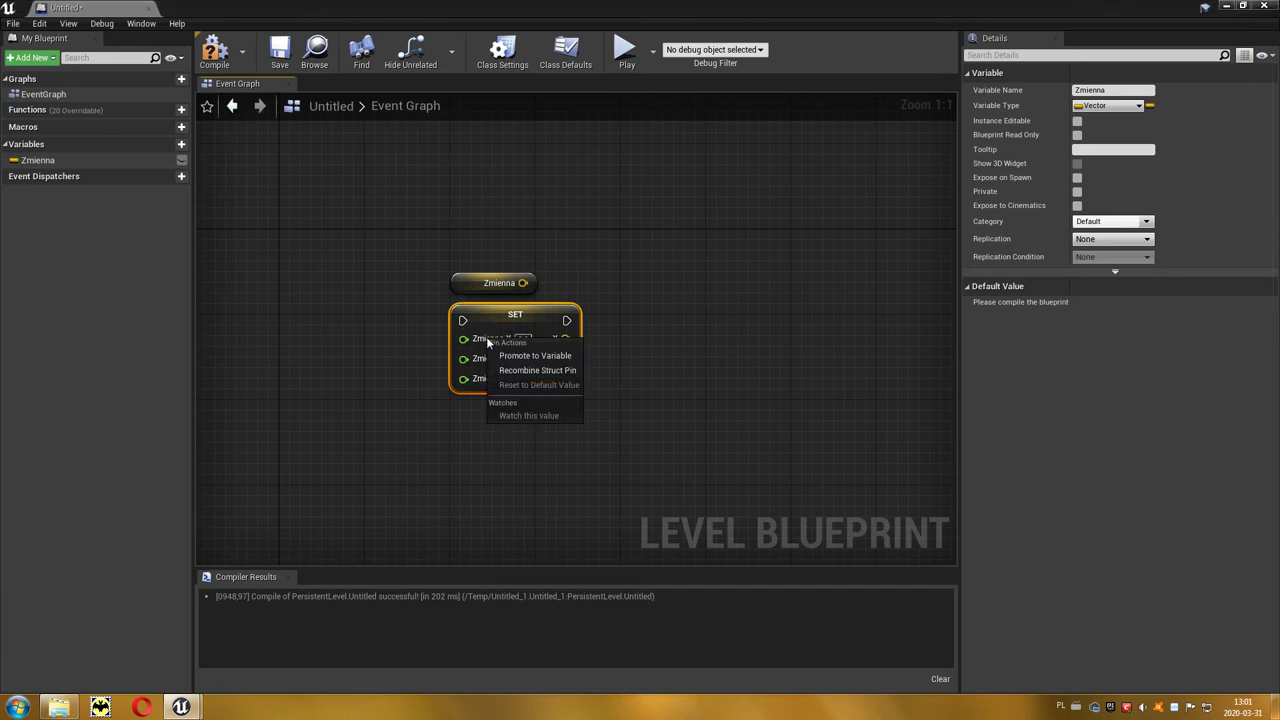
left_click(536, 372)
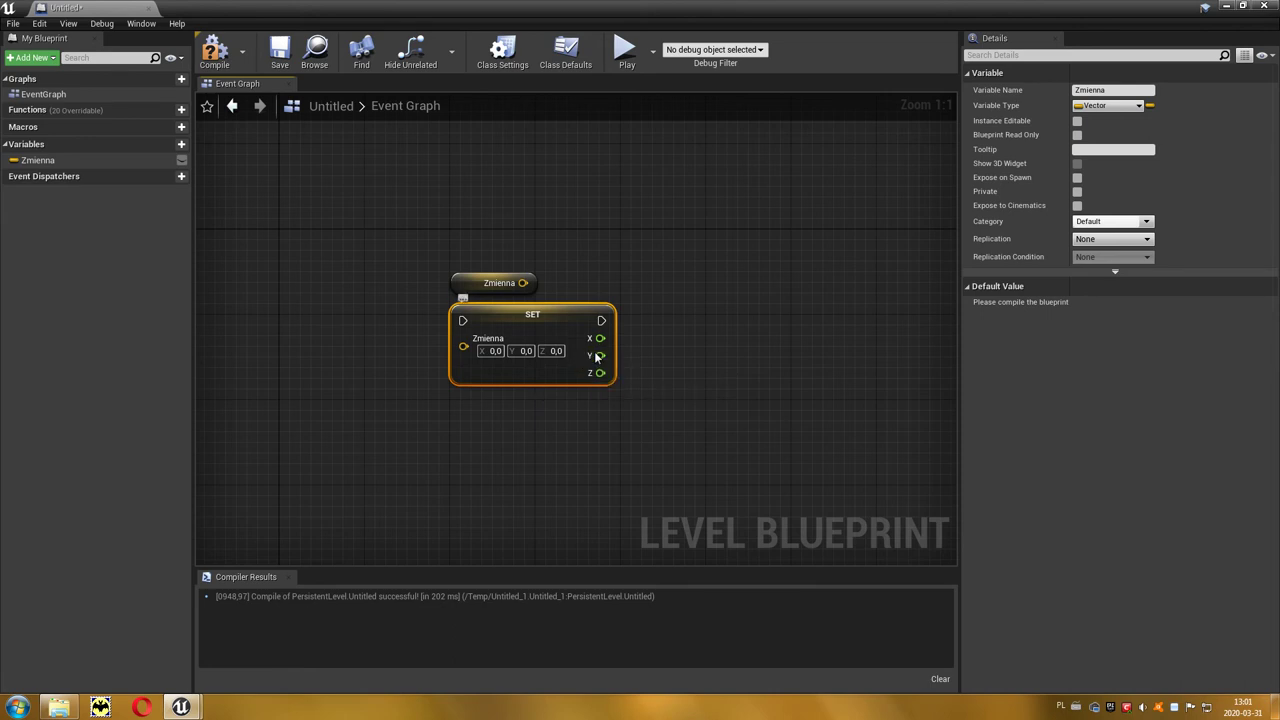
right_click(596, 355)
left_click(640, 385)
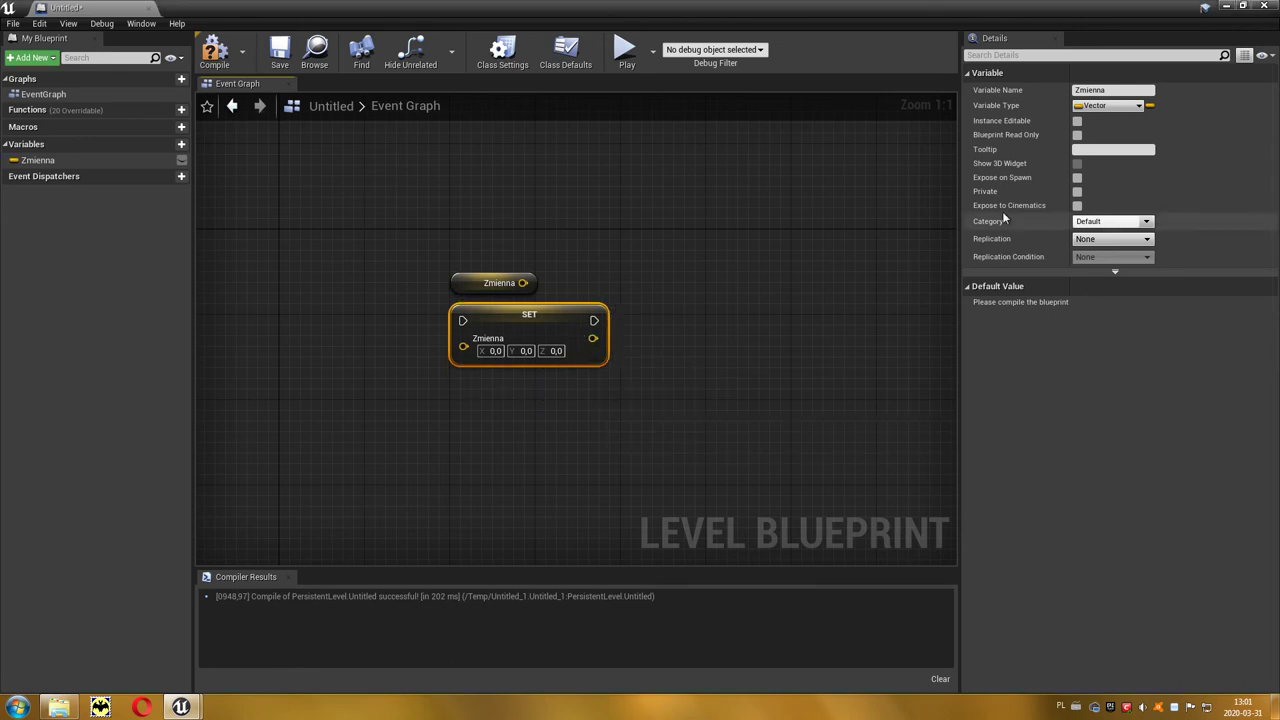
Make Zmienna a Rotator, split its SET pin into Roll, Pitch, Yaw, then recombine it
left_click(1096, 108)
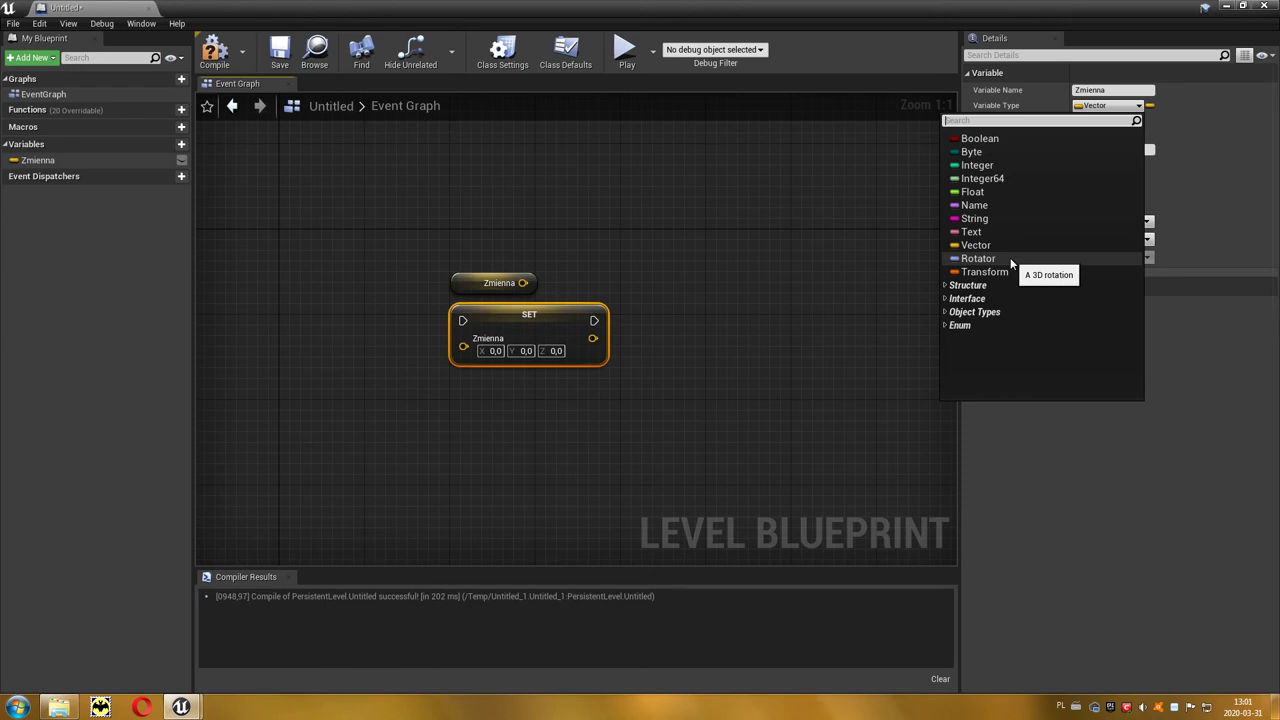
left_click(980, 258)
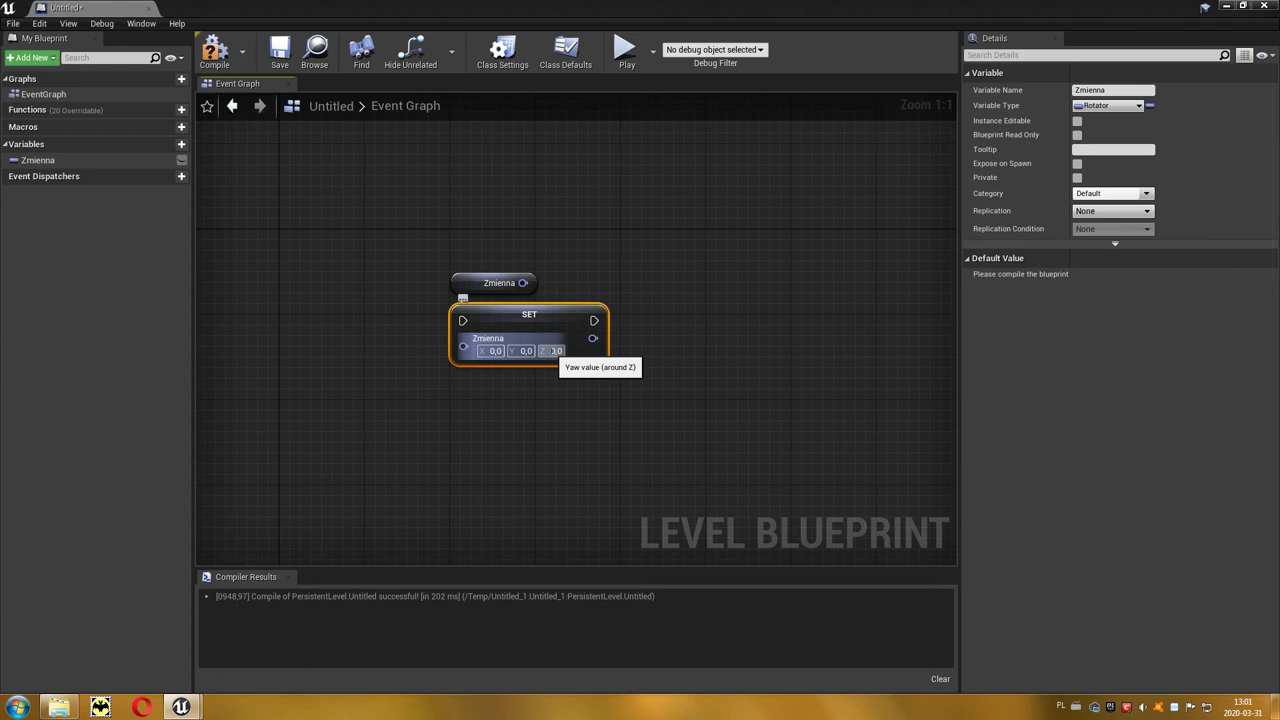
right_click(479, 344)
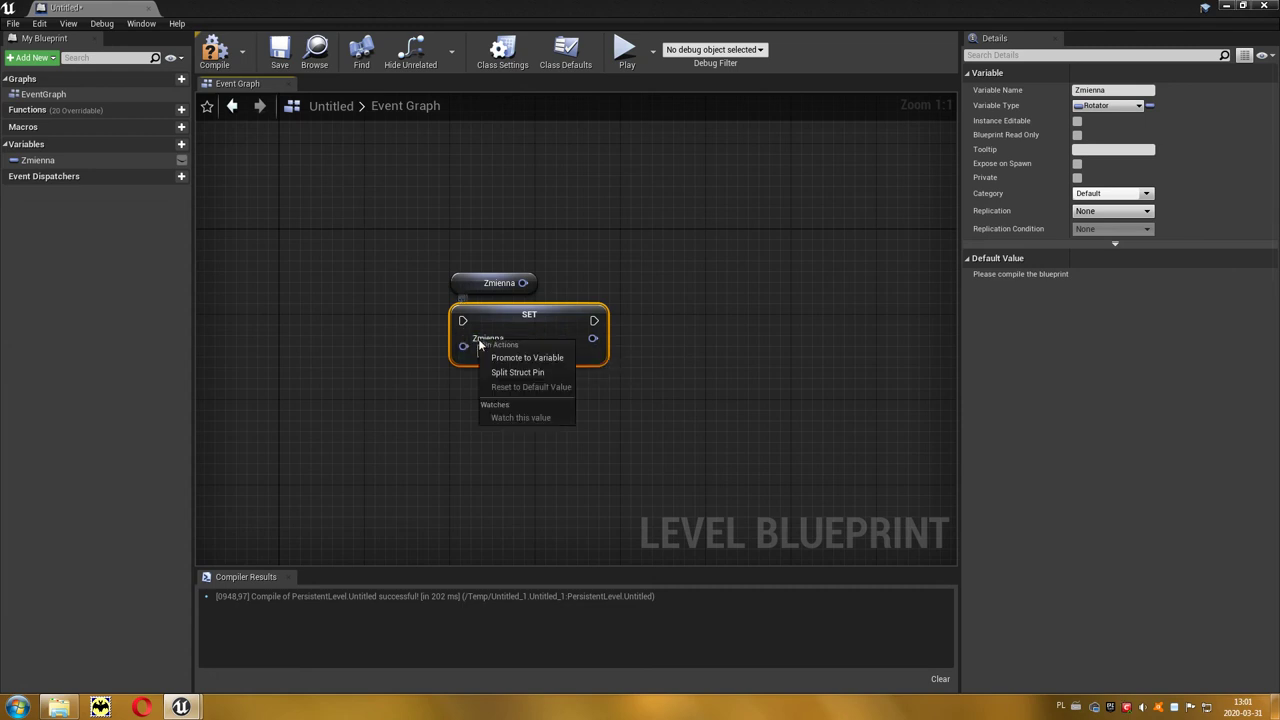
left_click(520, 372)
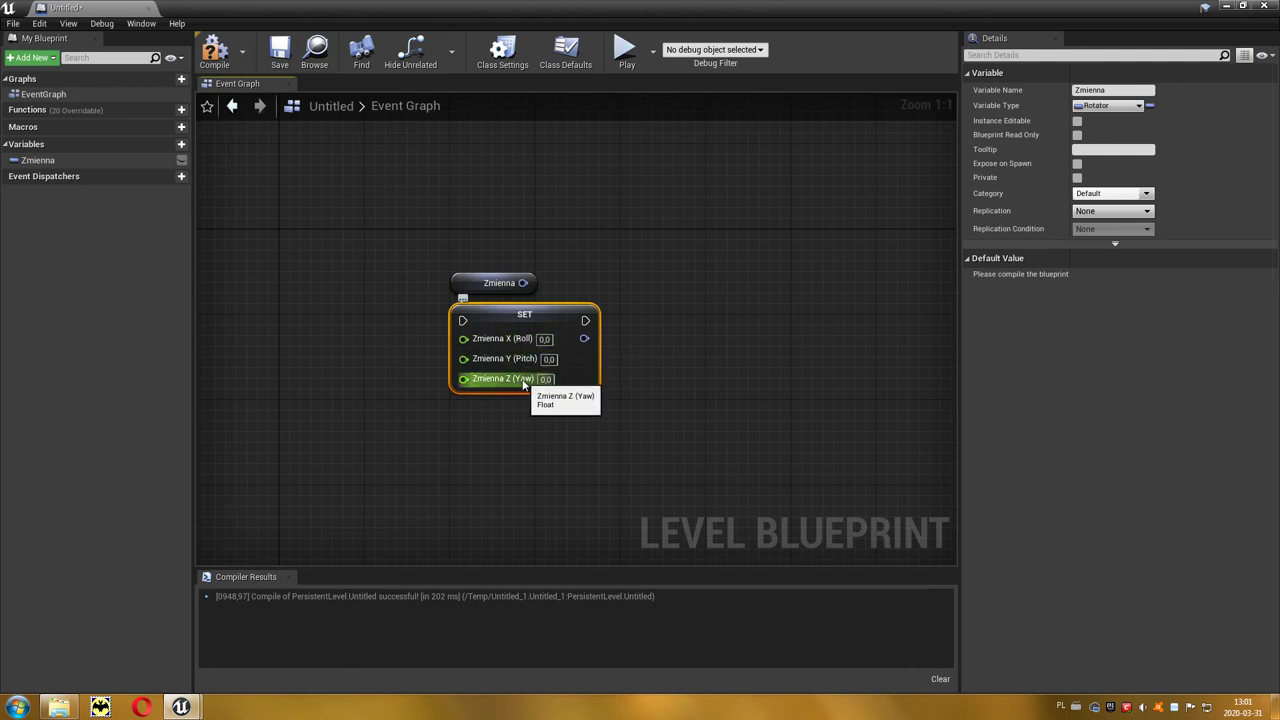
right_click(499, 341)
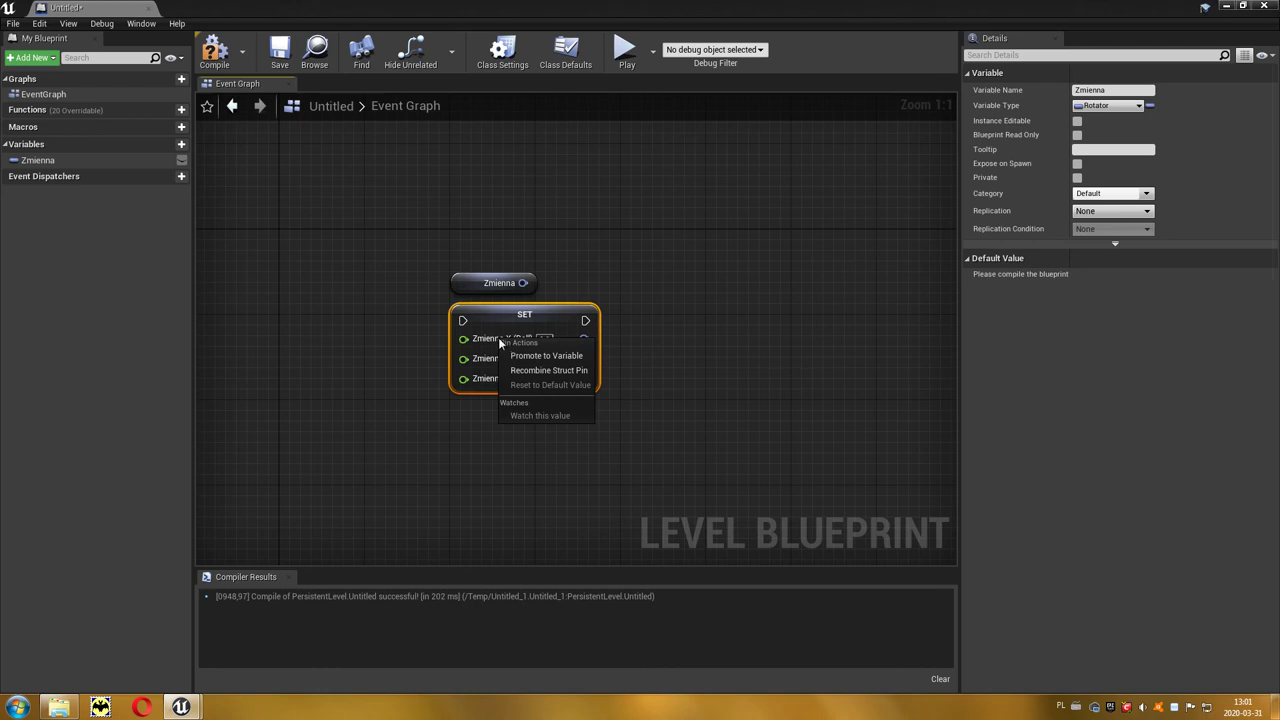
left_click(528, 370)
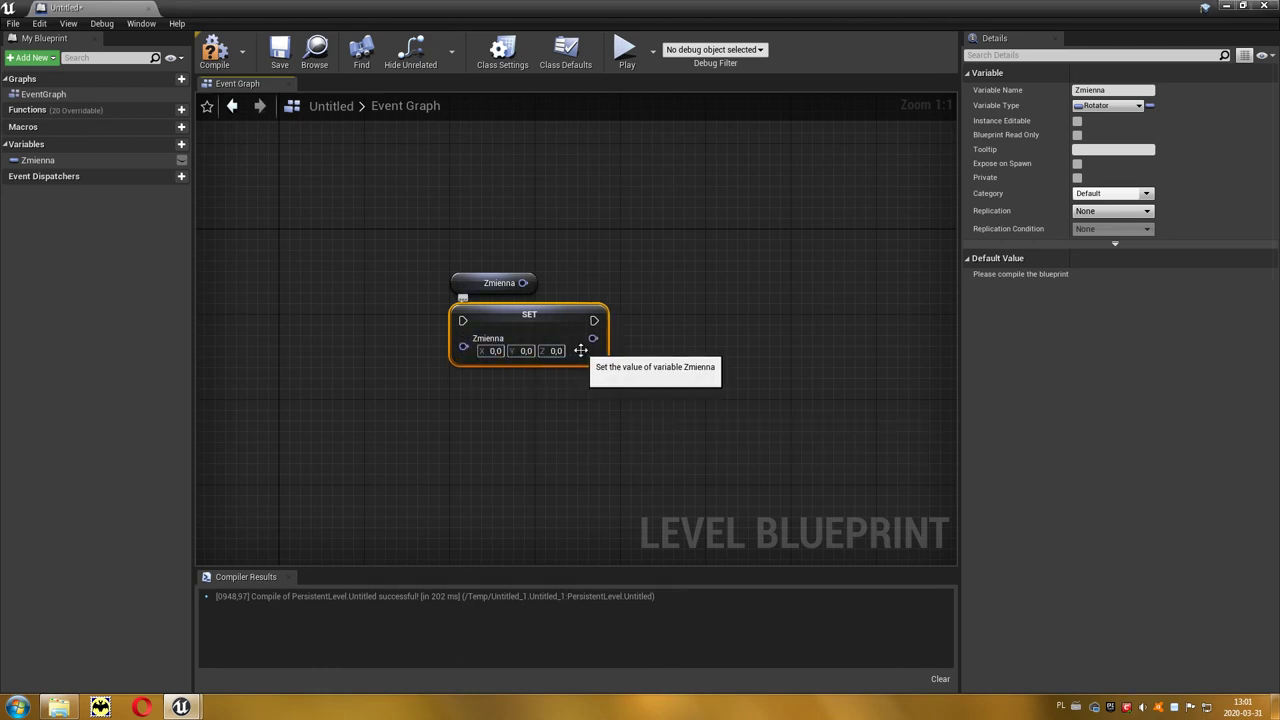
Change Zmienna to a Transform, then split its SET pin into Location, Rotation and Scale X/Y/Z pins
left_click(1138, 106)
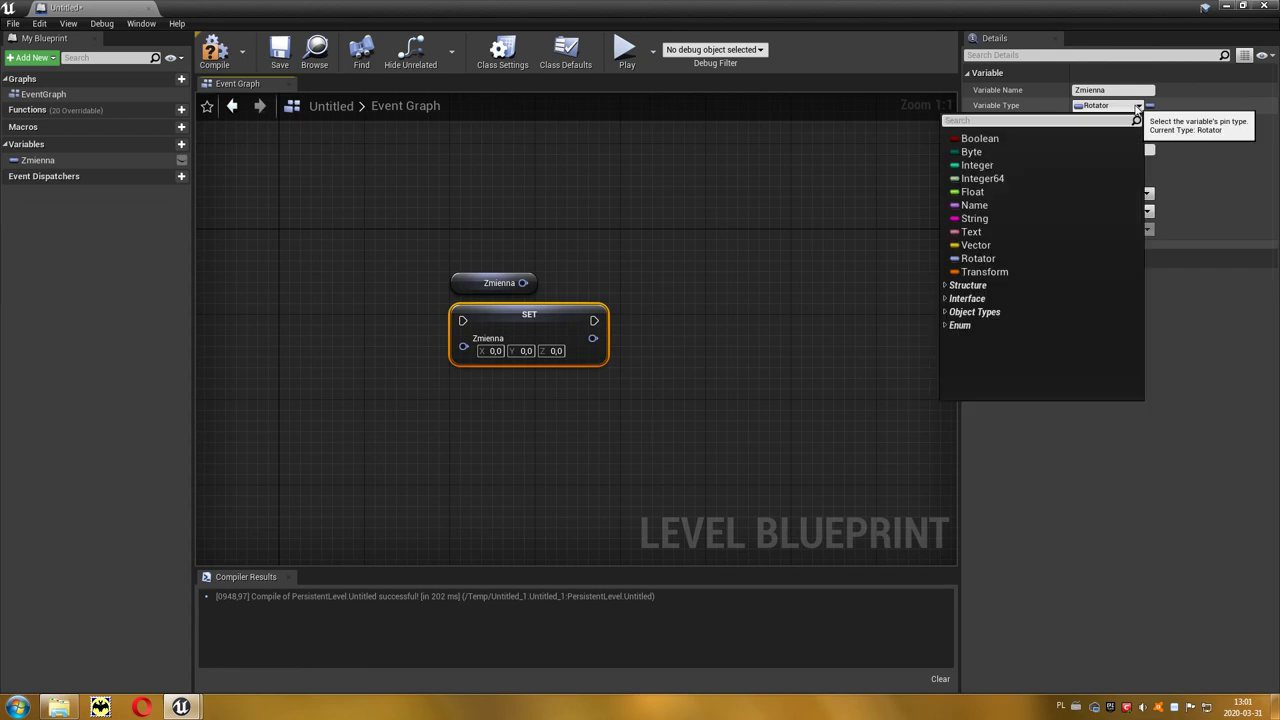
left_click(1000, 272)
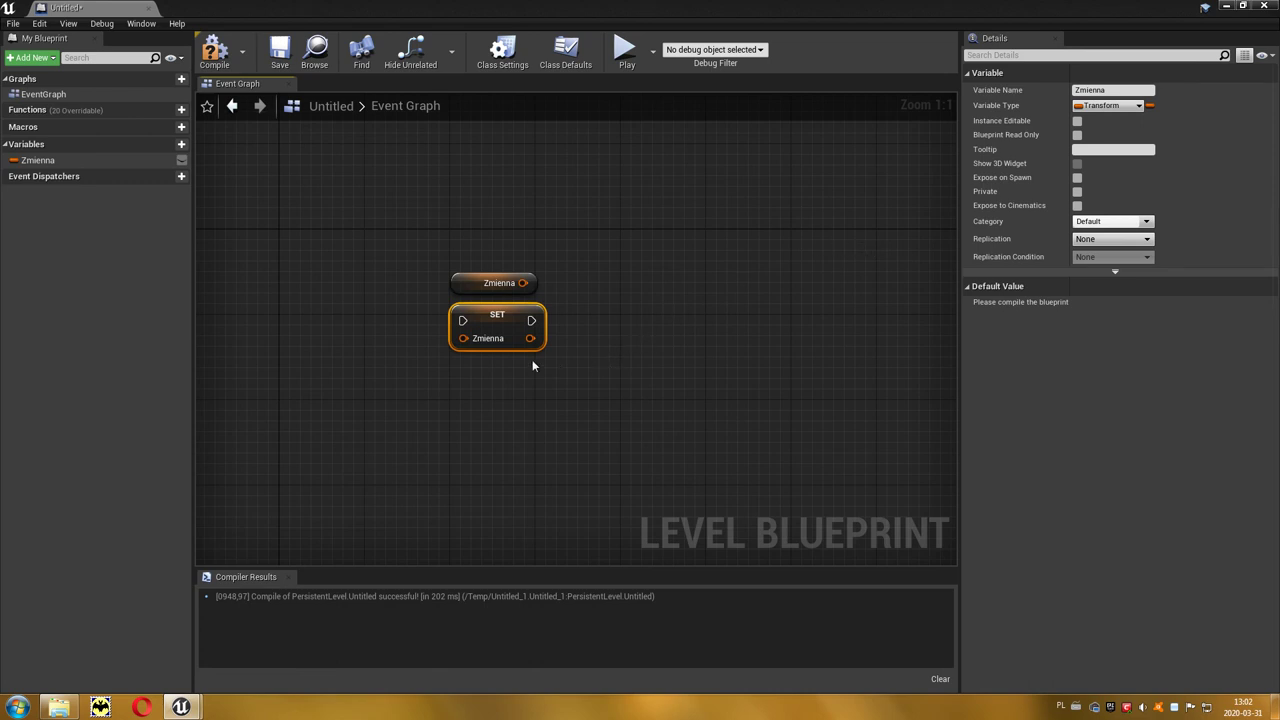
right_click(482, 347)
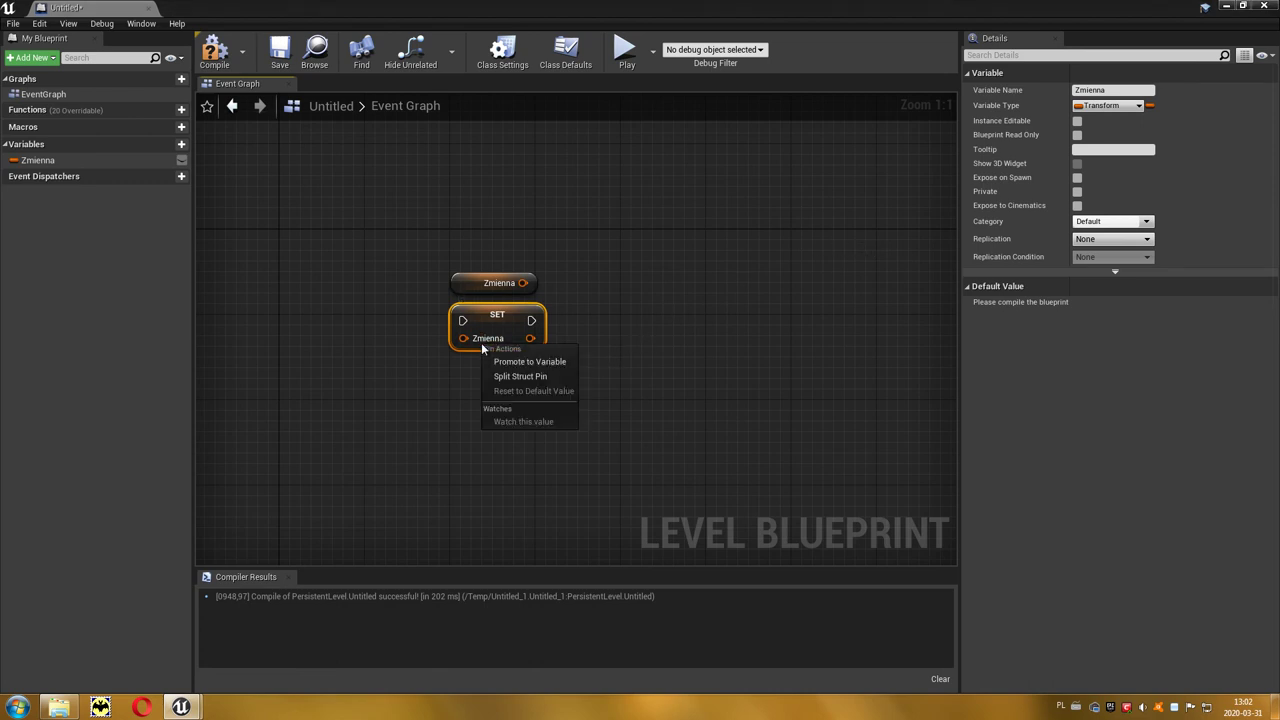
left_click(510, 380)
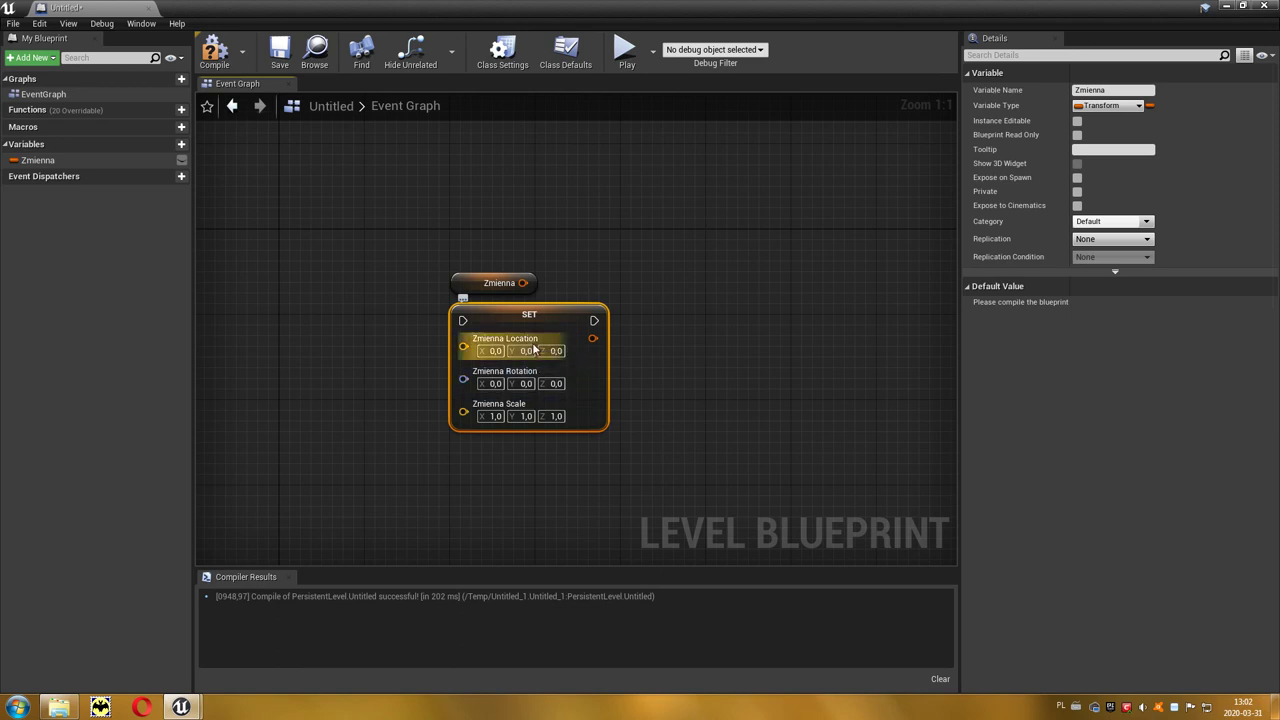
right_click(518, 344)
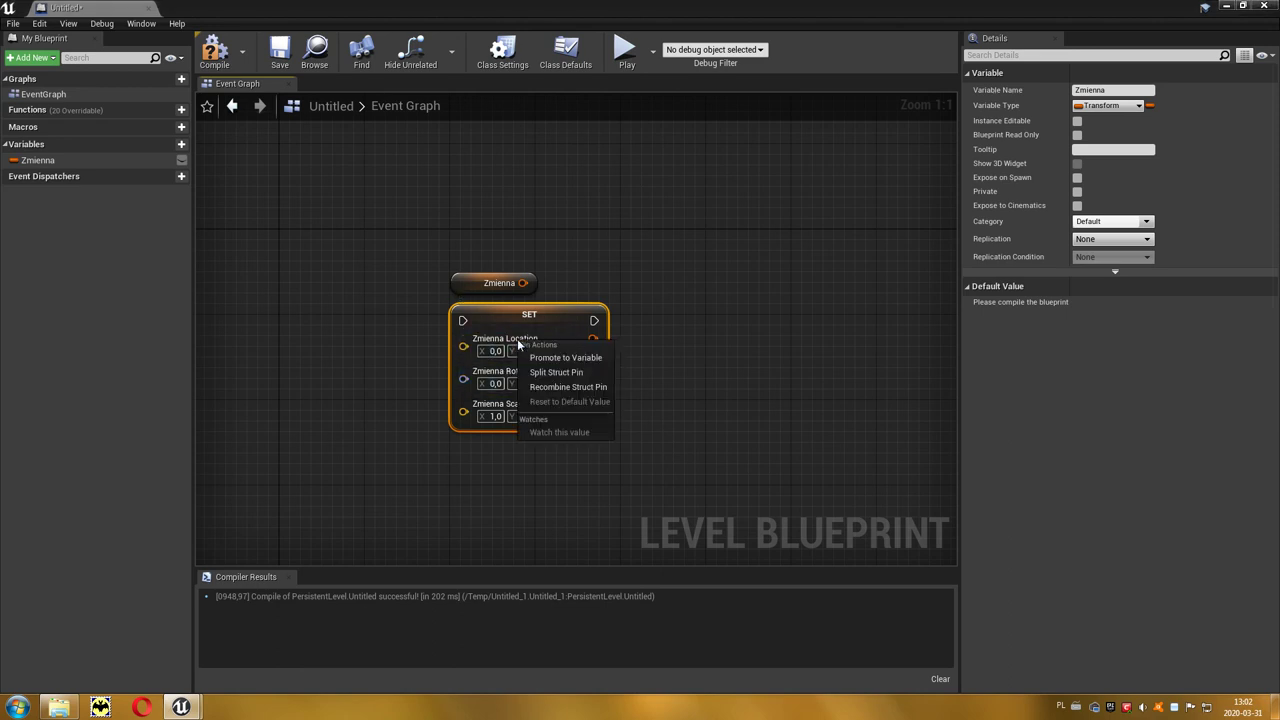
left_click(550, 372)
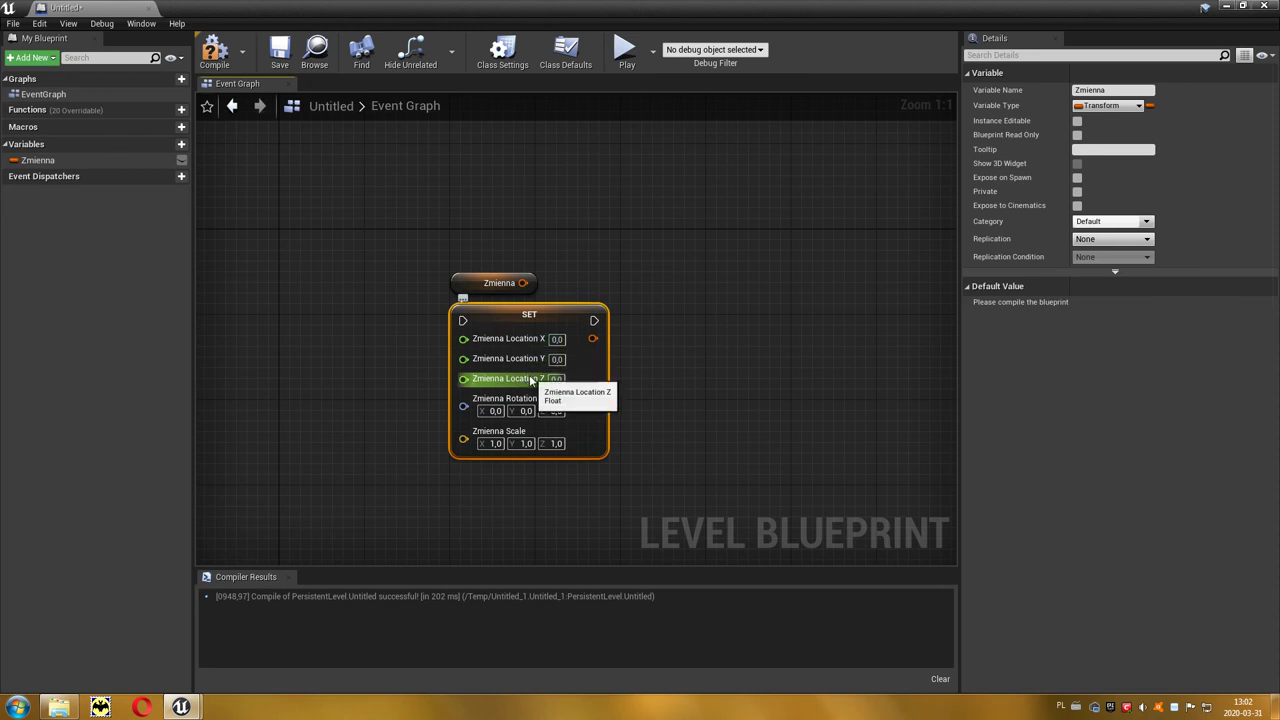
right_click(519, 400)
left_click(550, 428)
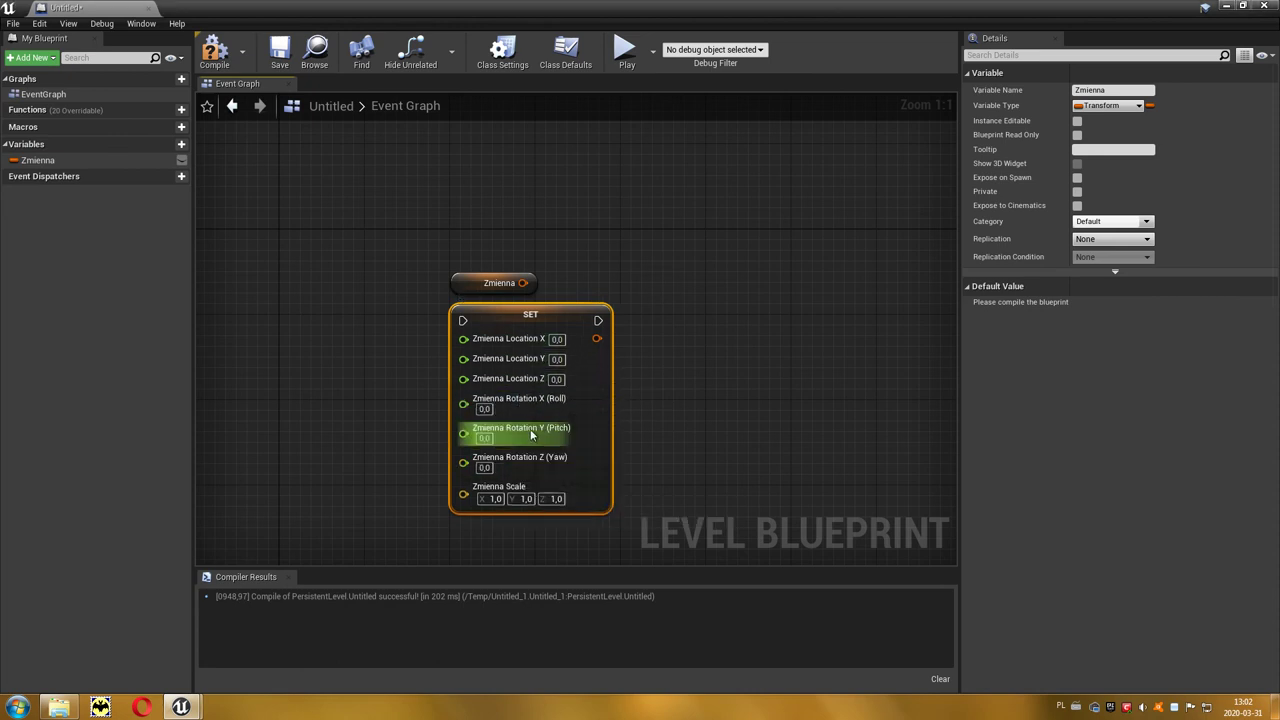
right_click(506, 488)
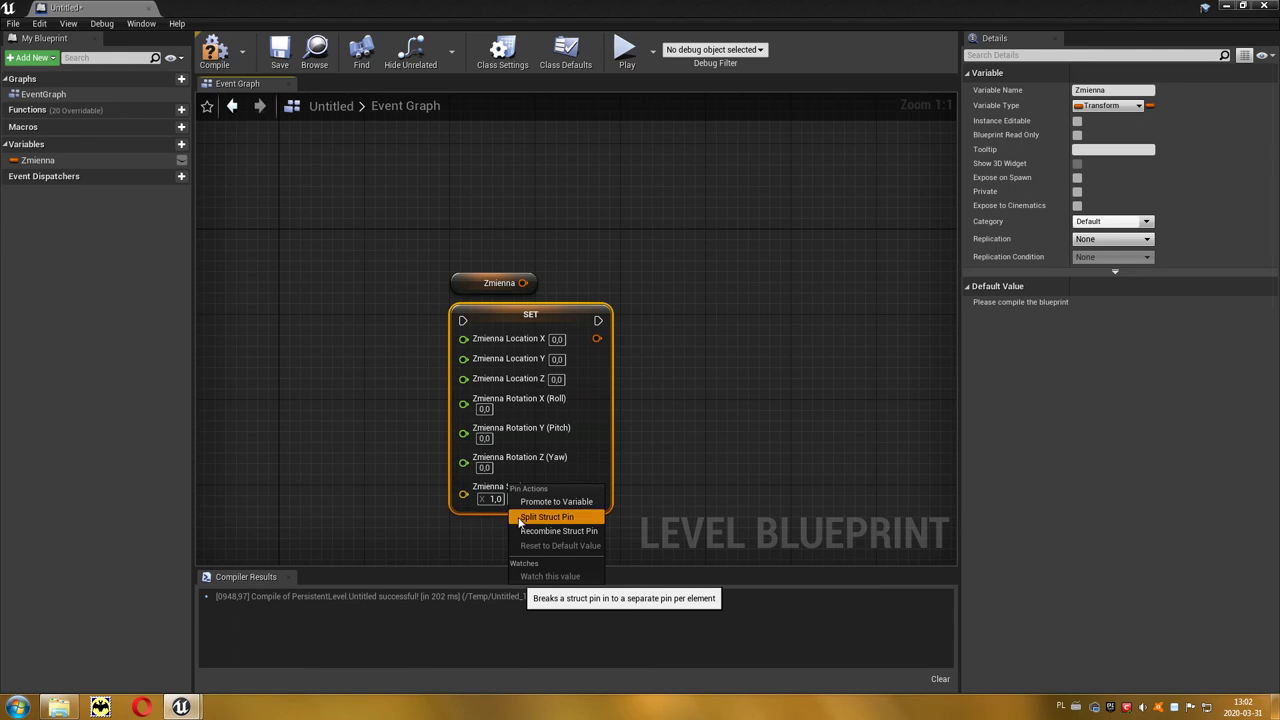
left_click(540, 516)
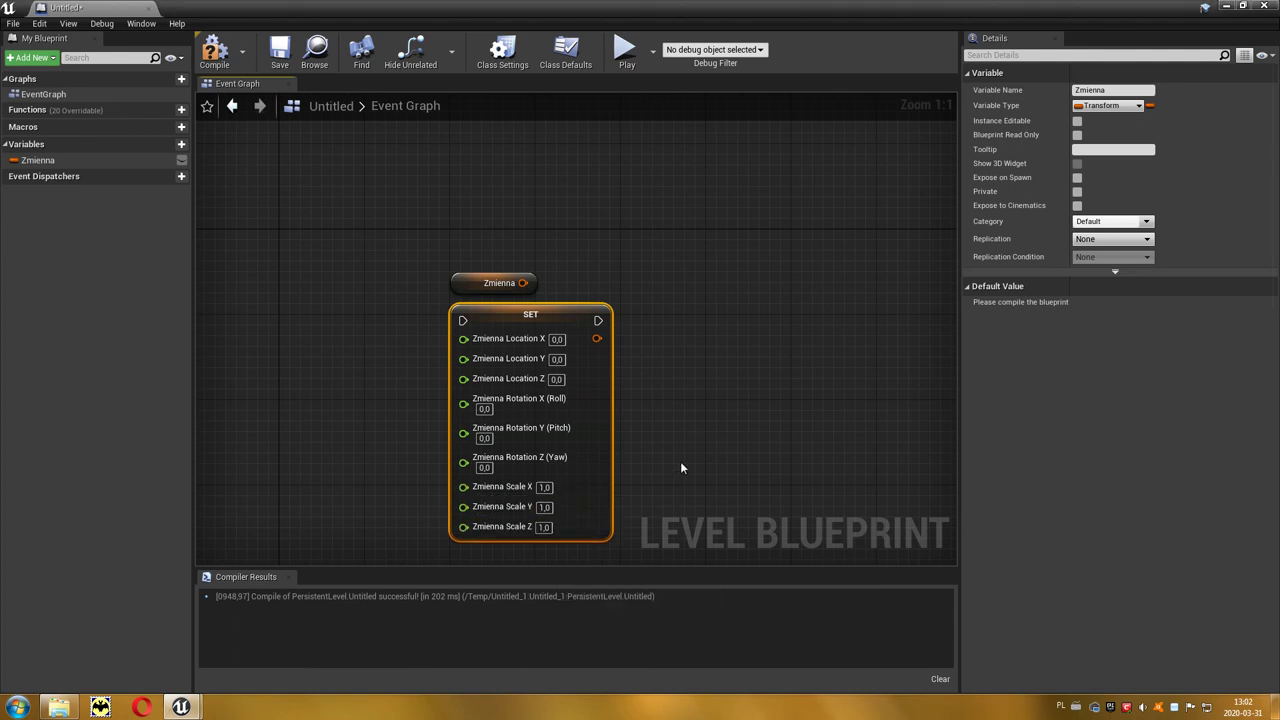
Recombine the Location, Rotation and Scale pins back into a single Zmienna input
right_click(522, 340)
left_click(550, 367)
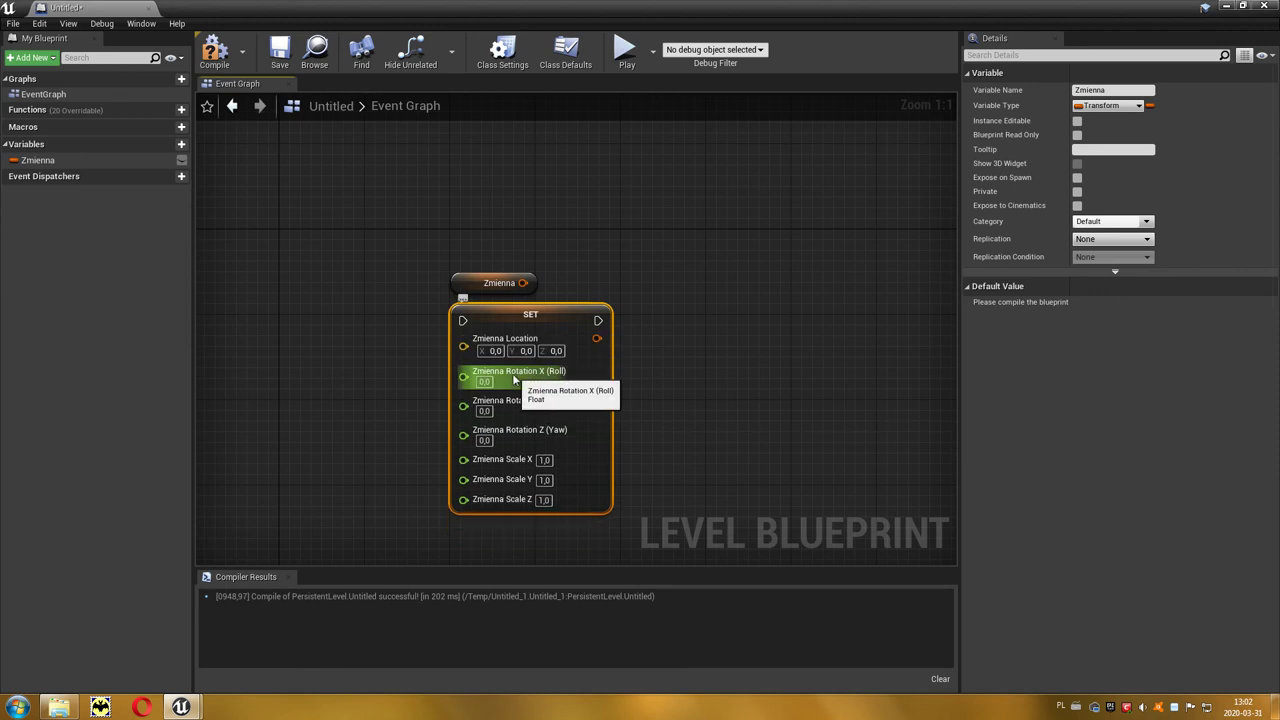
right_click(517, 378)
left_click(546, 409)
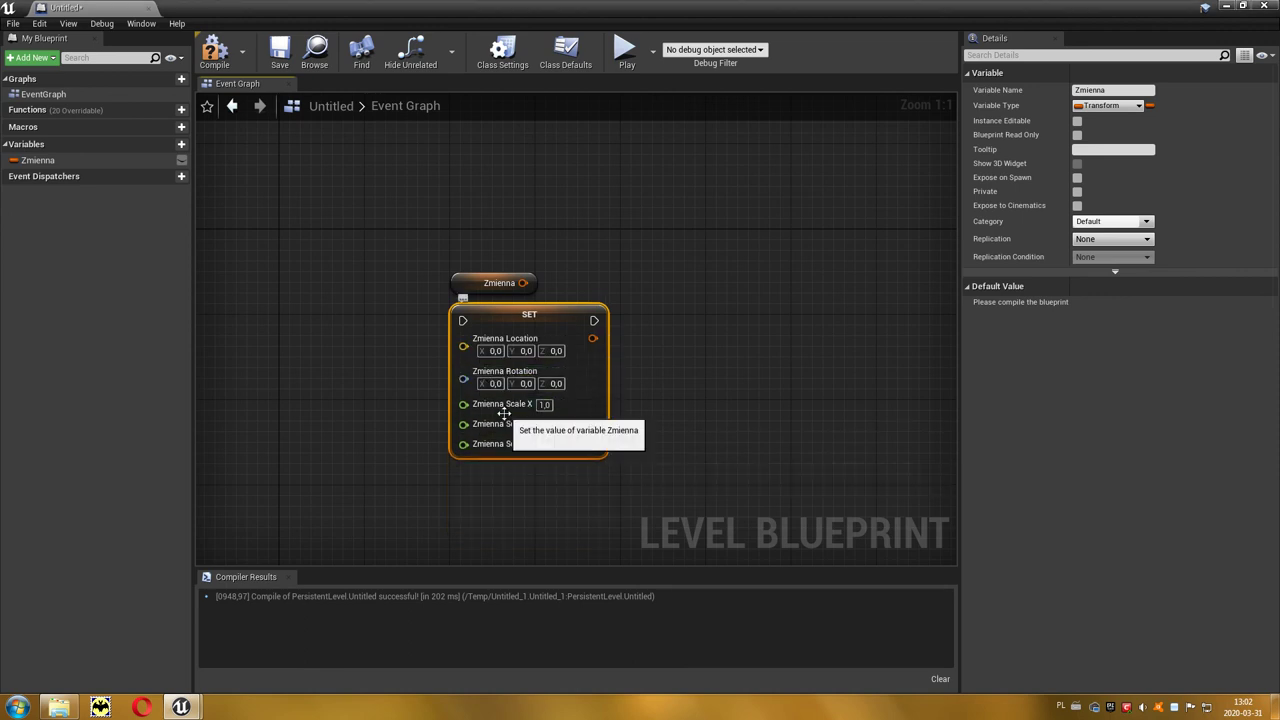
right_click(503, 406)
left_click(525, 443)
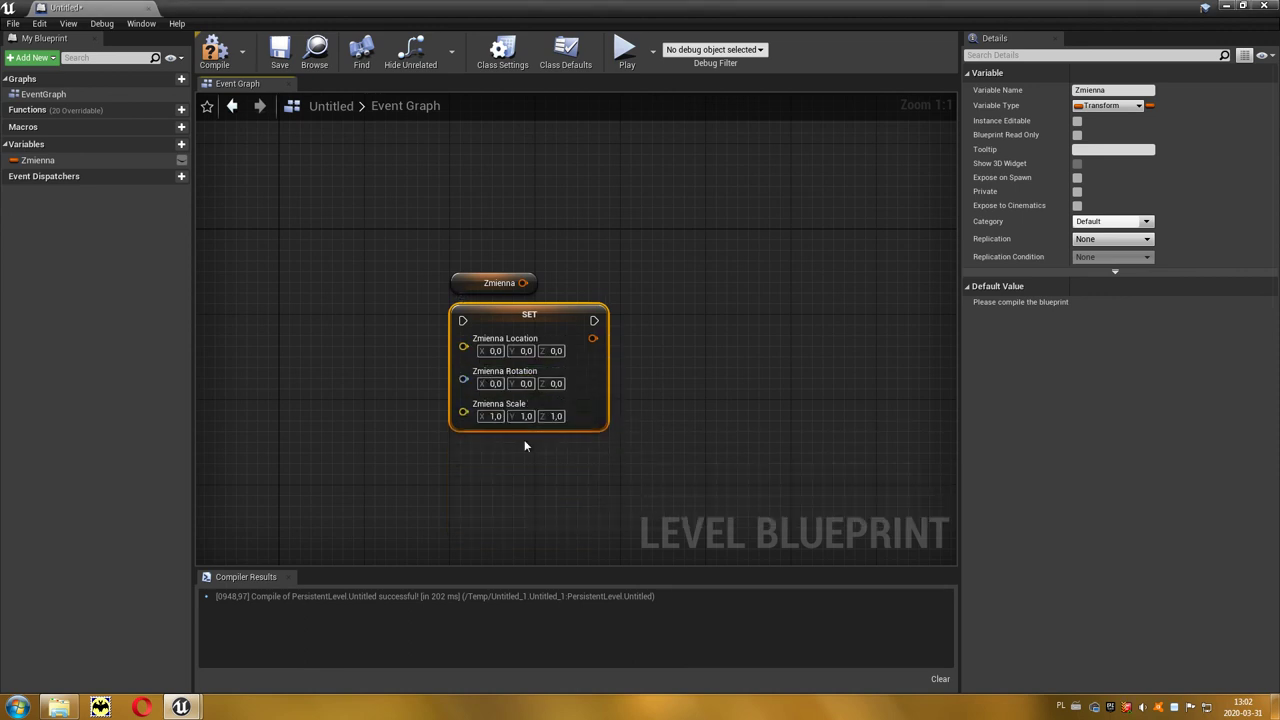
right_click(529, 346)
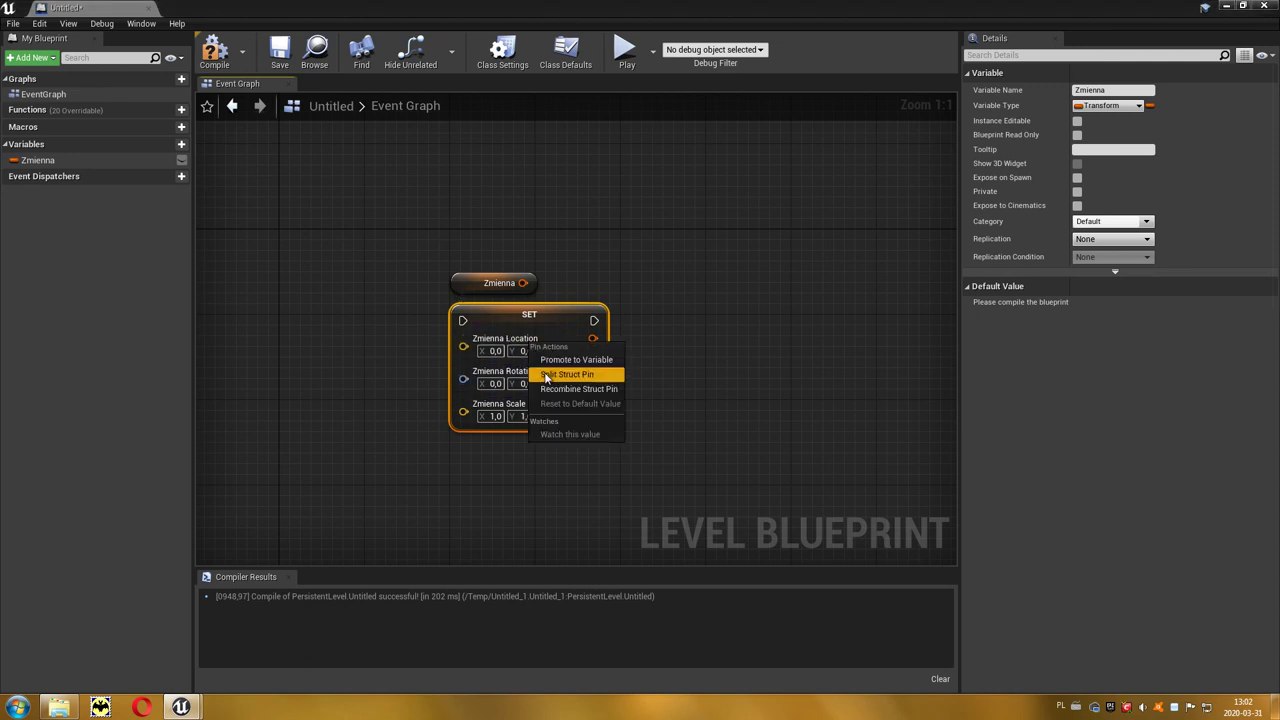
left_click(552, 393)
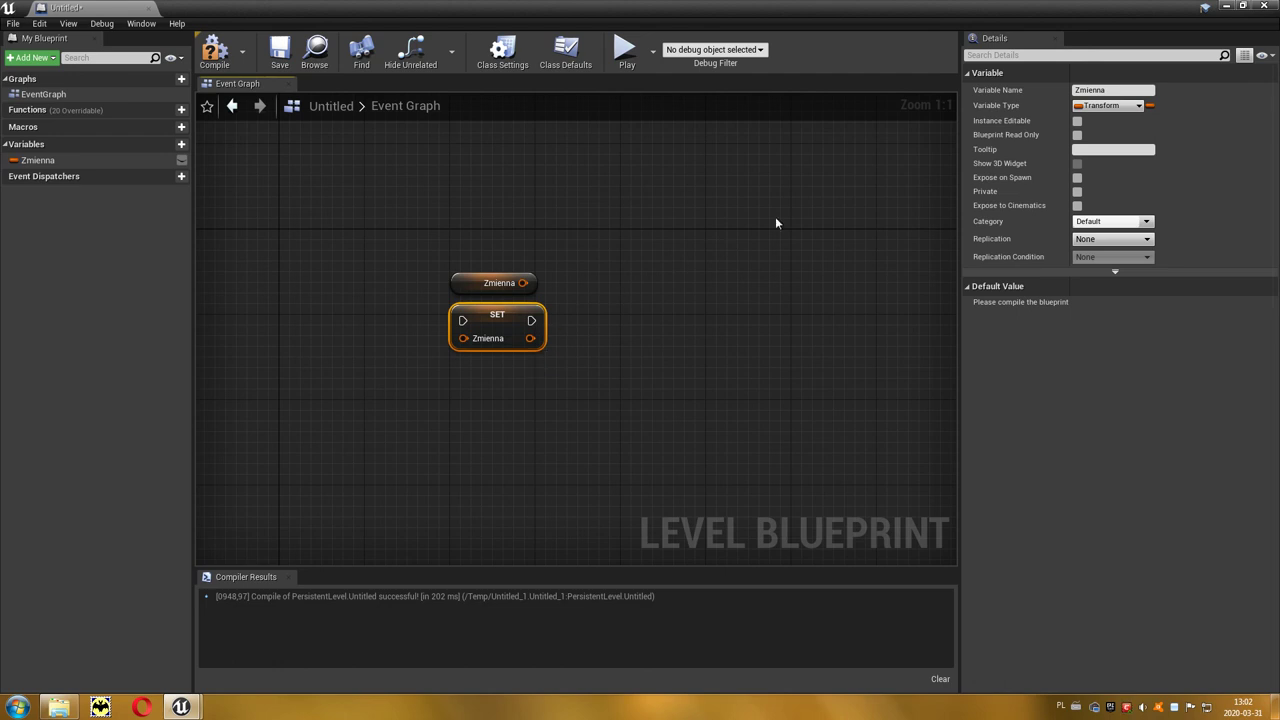
Change Zmienna's variable type to Float
left_click(1139, 106)
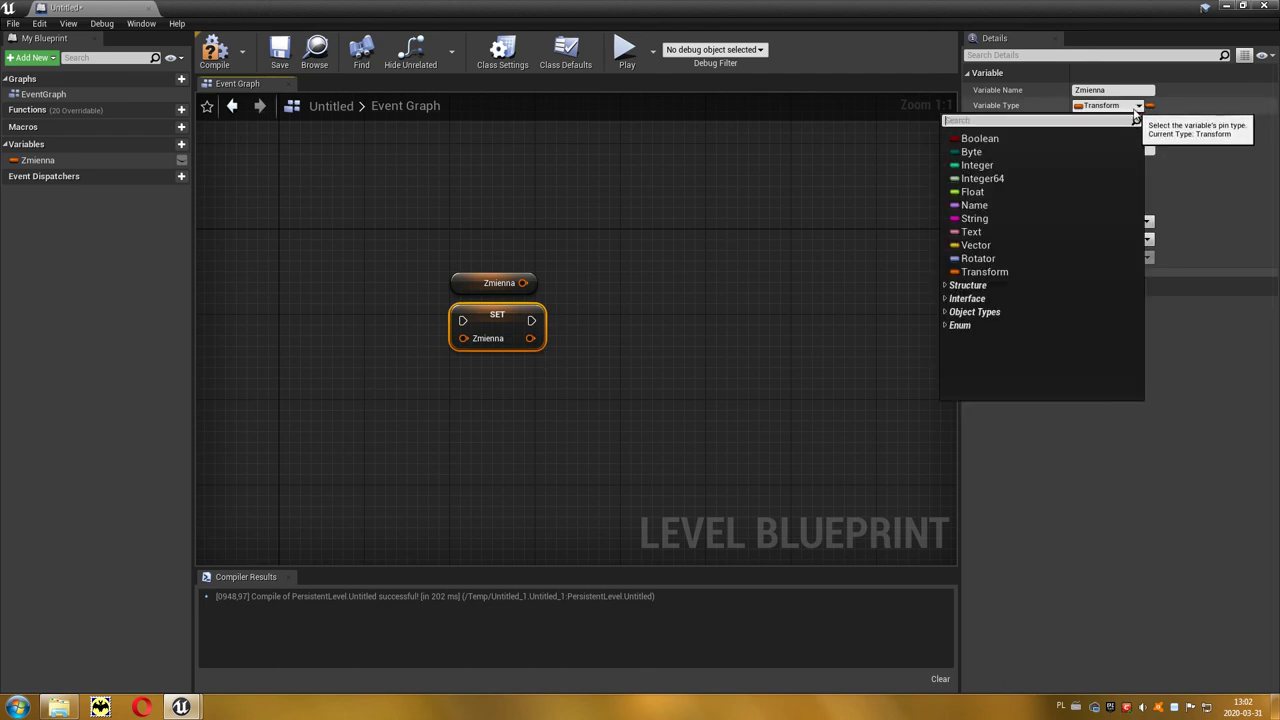
left_click(973, 192)
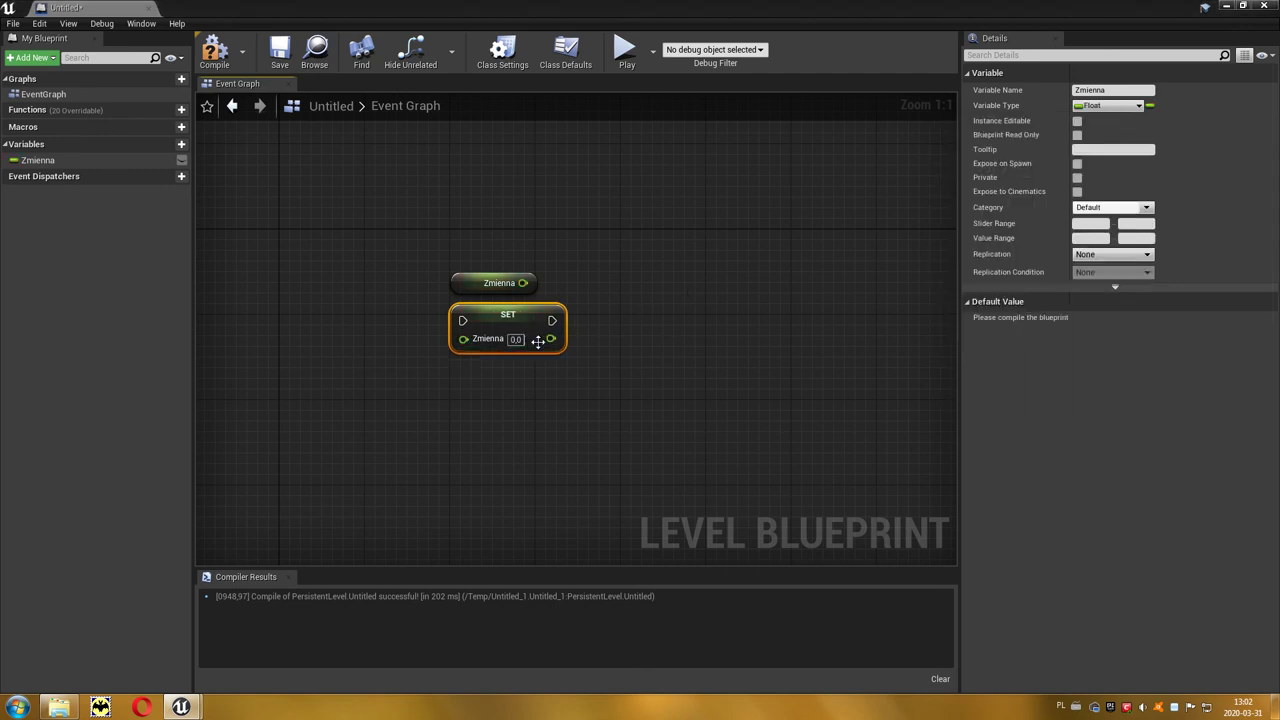
left_click(1138, 106)
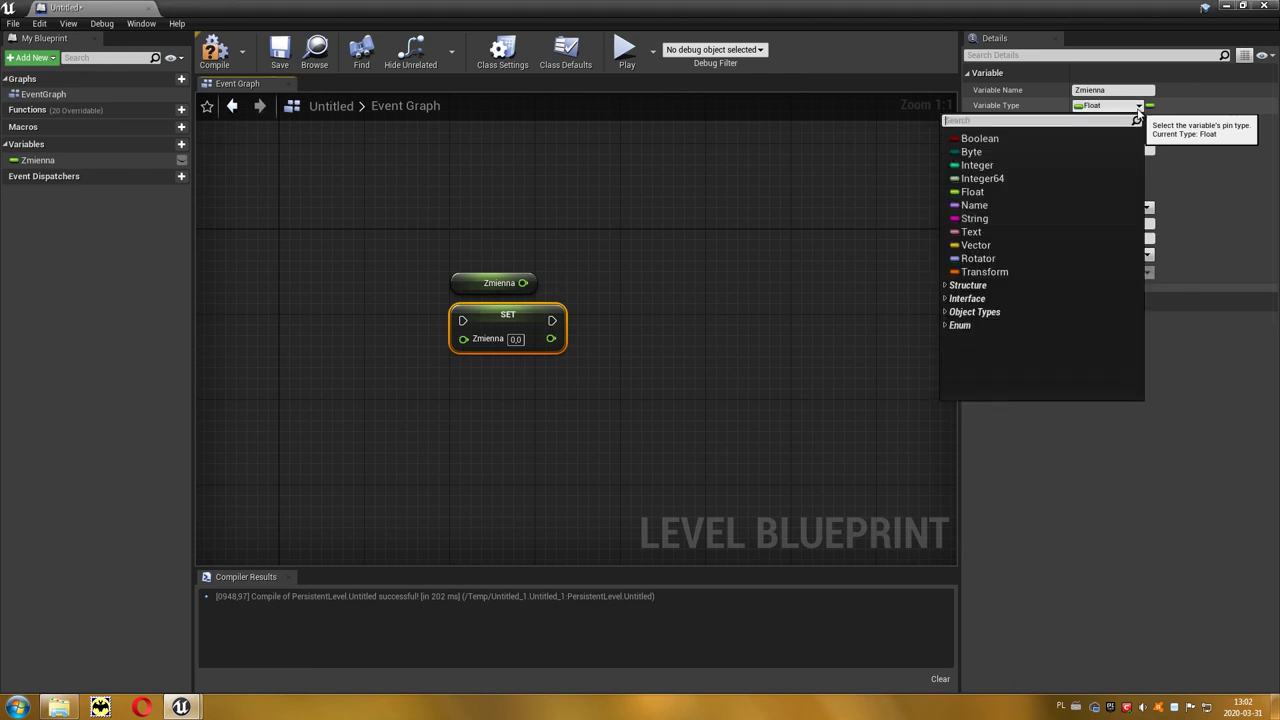
left_click(1137, 108)
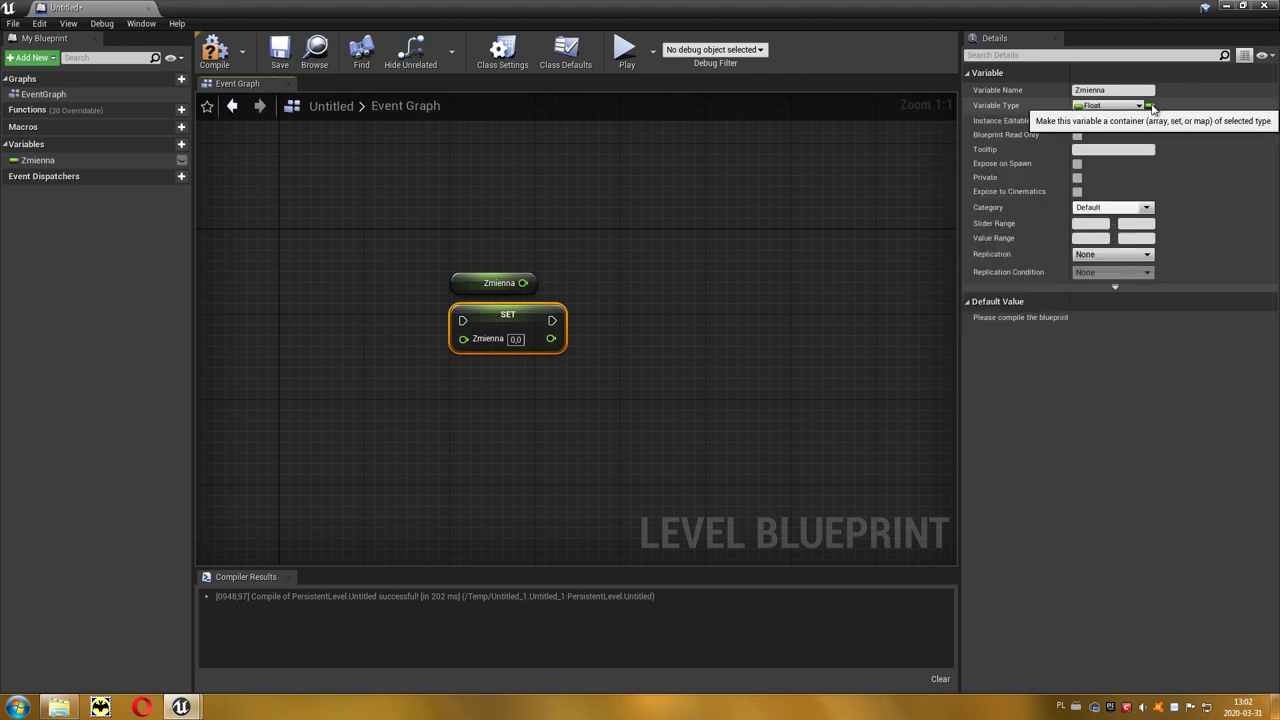
Switch Zmienna's container to Array, confirm, then back to Single Variable
left_click(1150, 107)
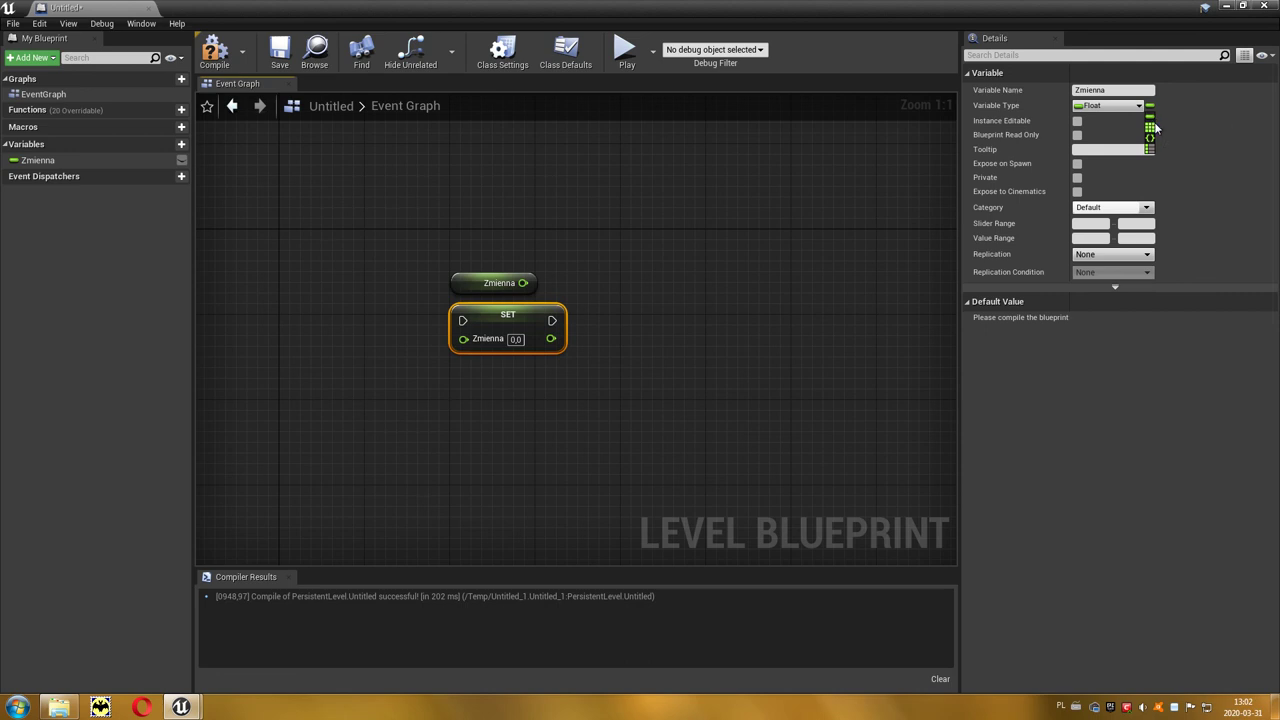
left_click(1150, 128)
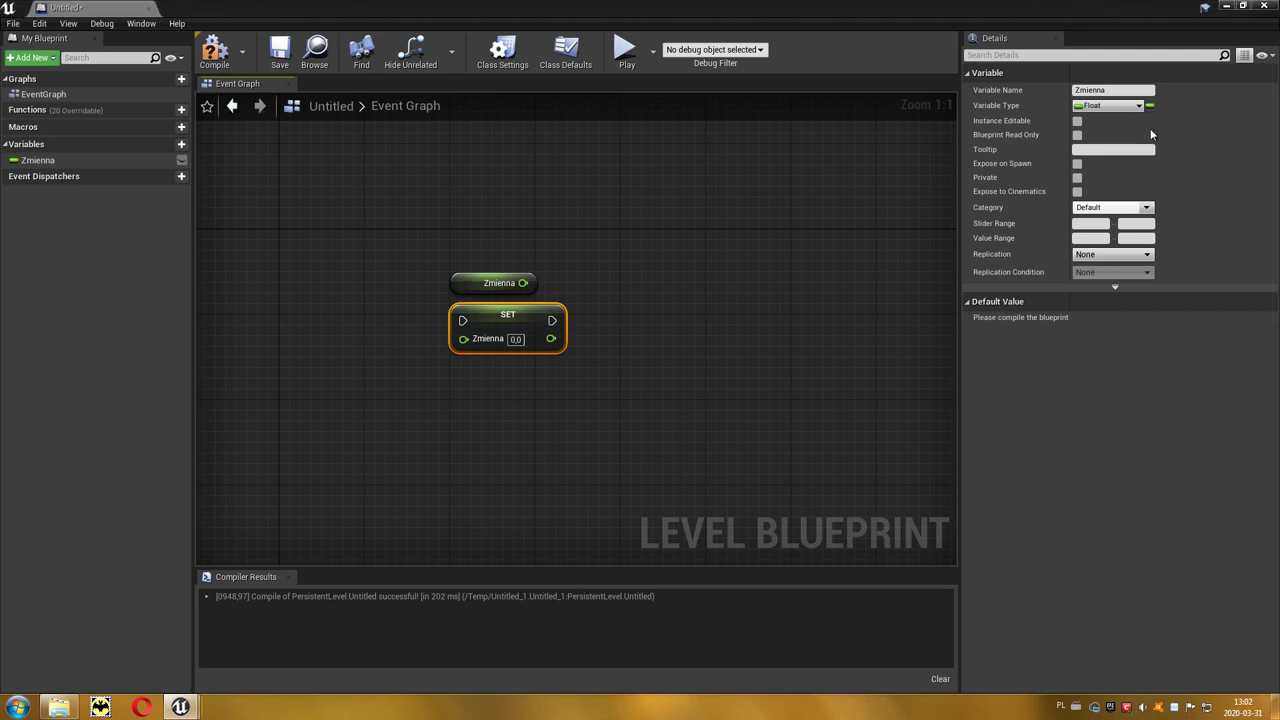
left_click(675, 383)
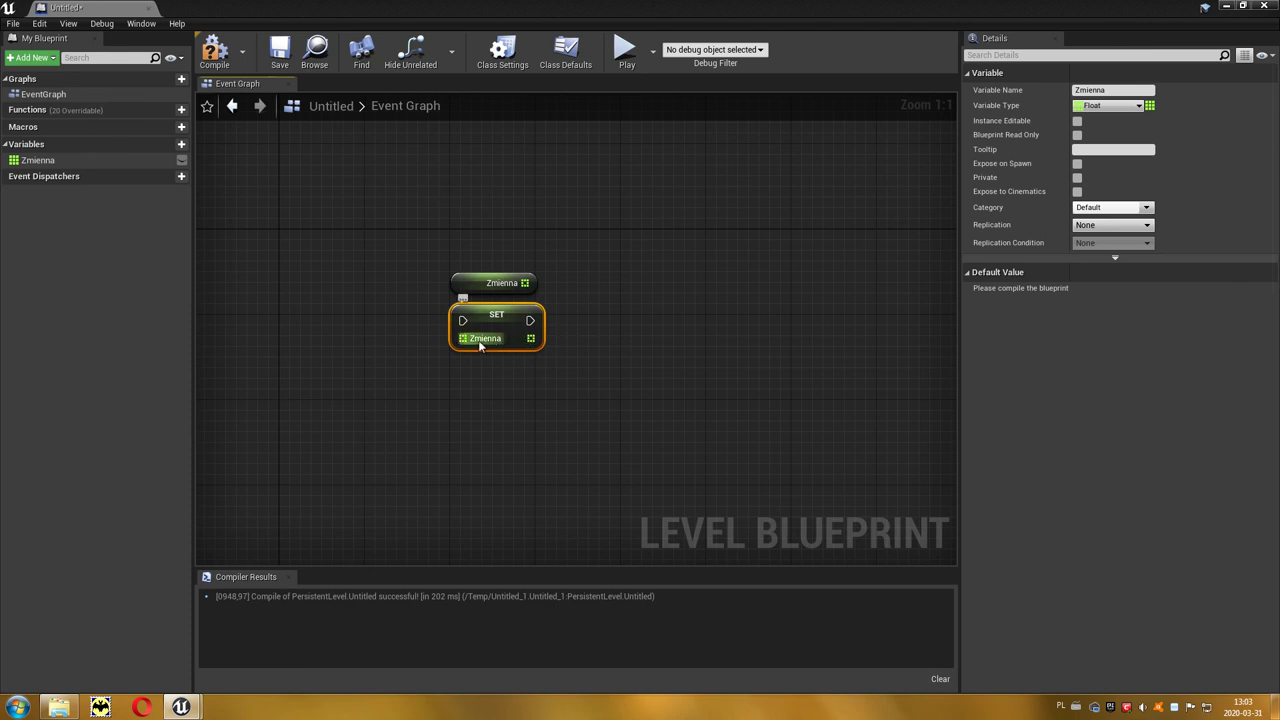
left_click(1150, 106)
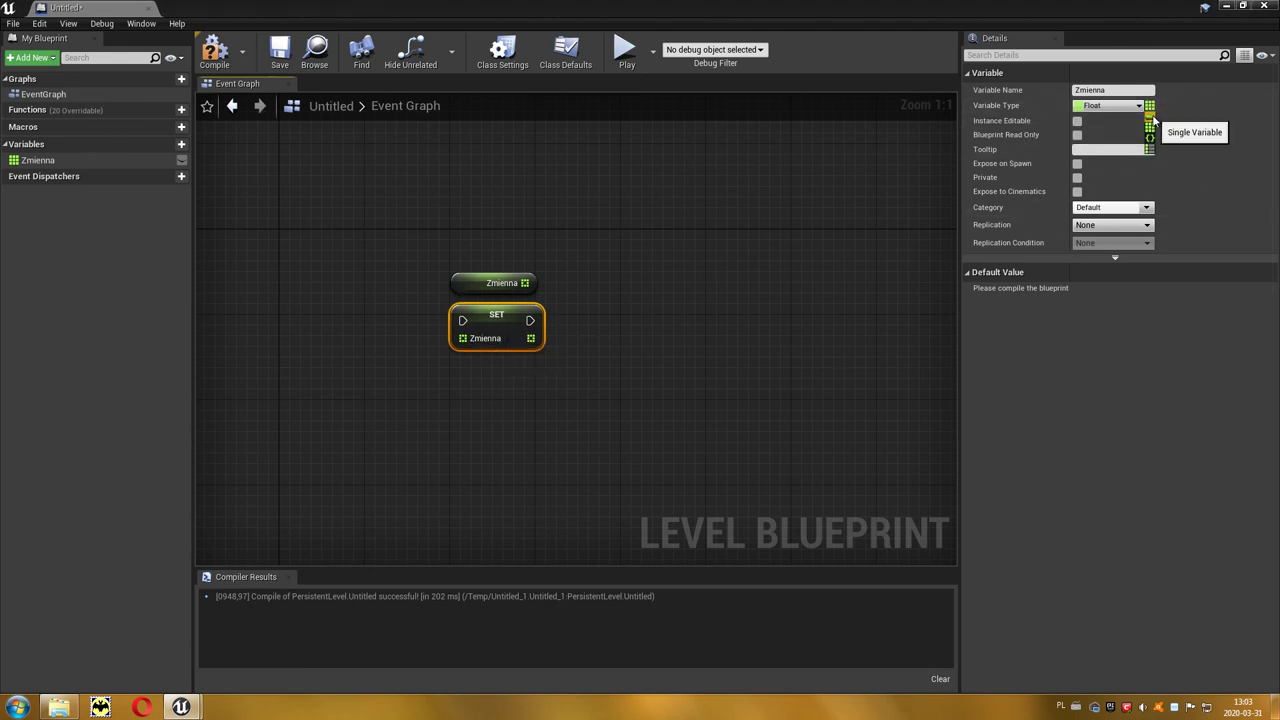
left_click(1148, 118)
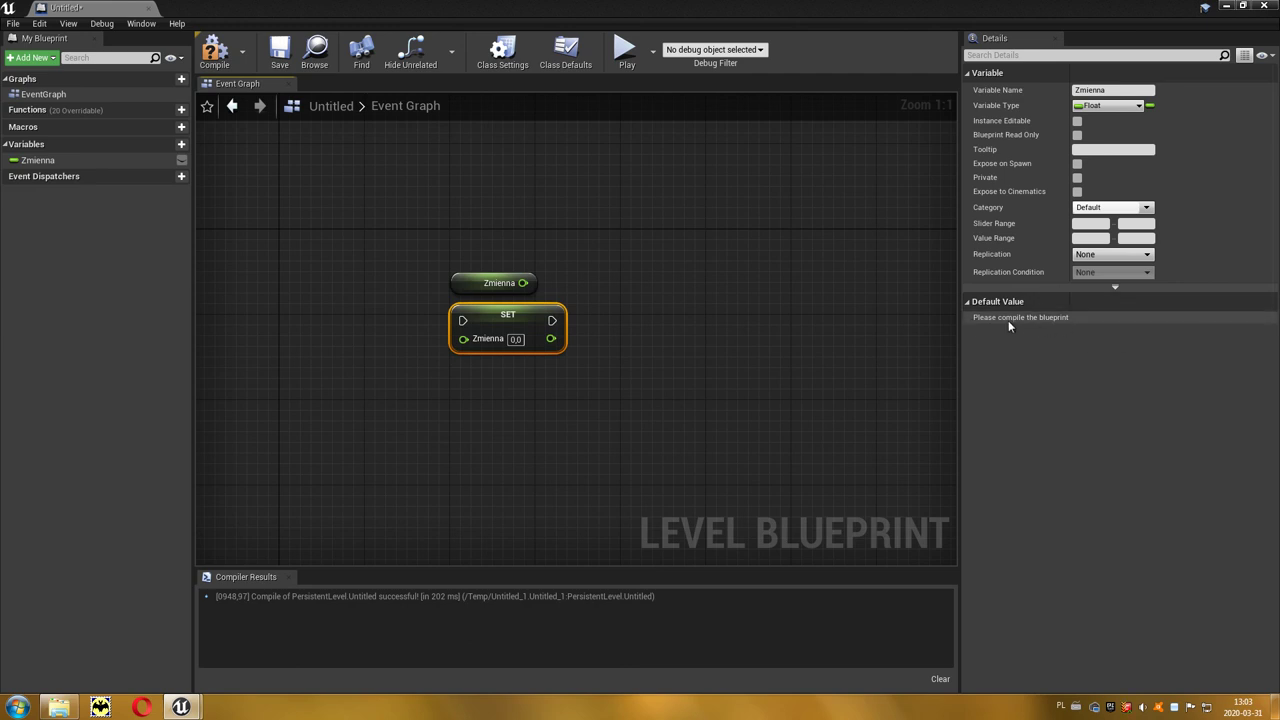
Compile the blueprint and set Zmienna's default value to 10
left_click(214, 50)
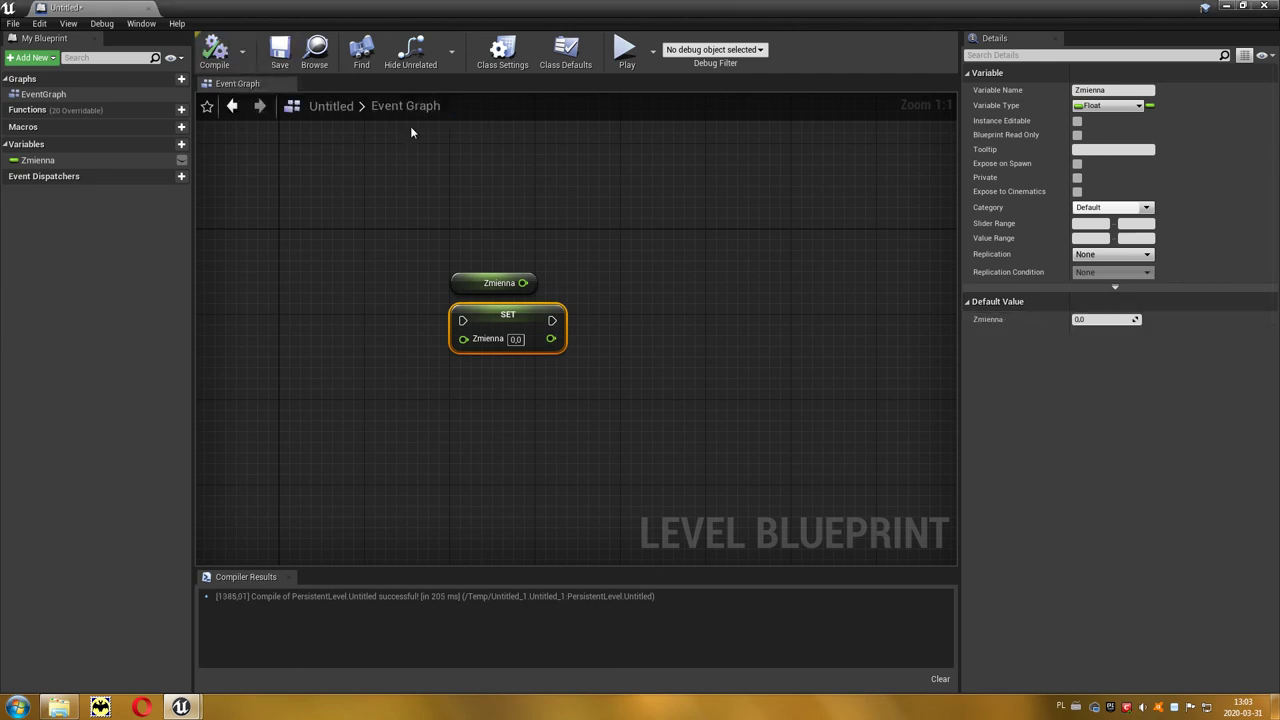
left_click(1087, 320)
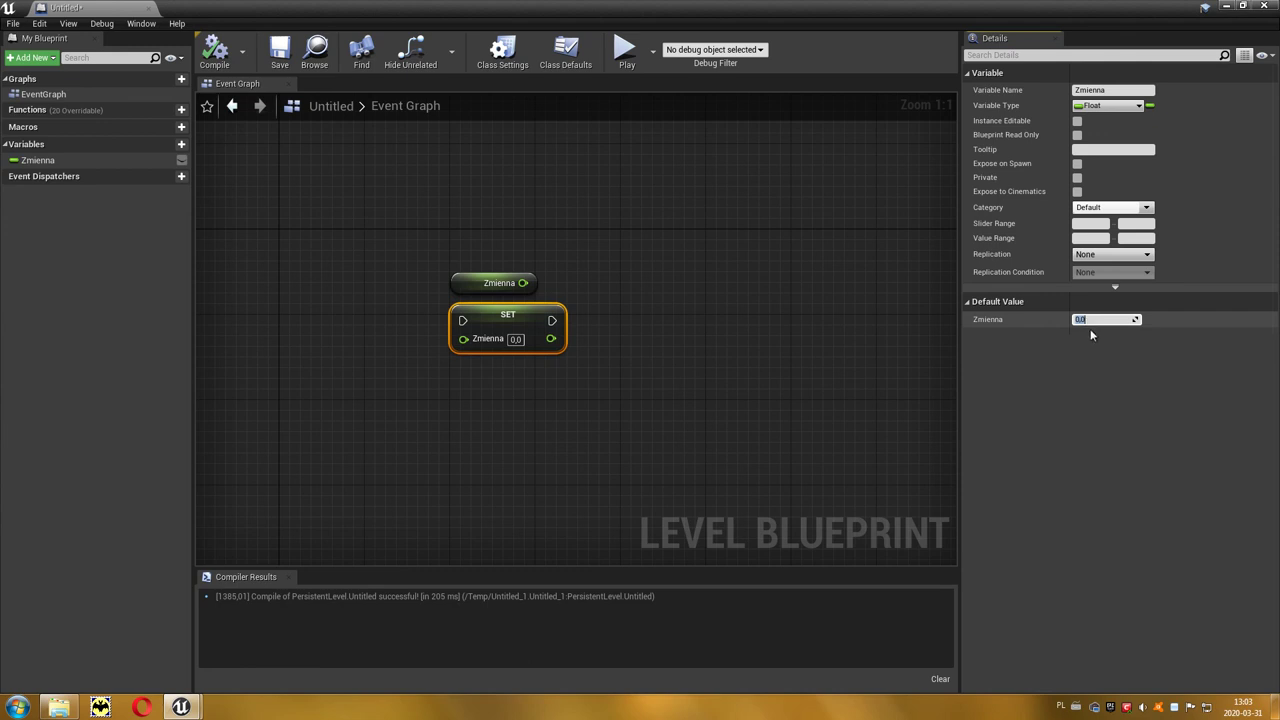
type("10")
key("Return")
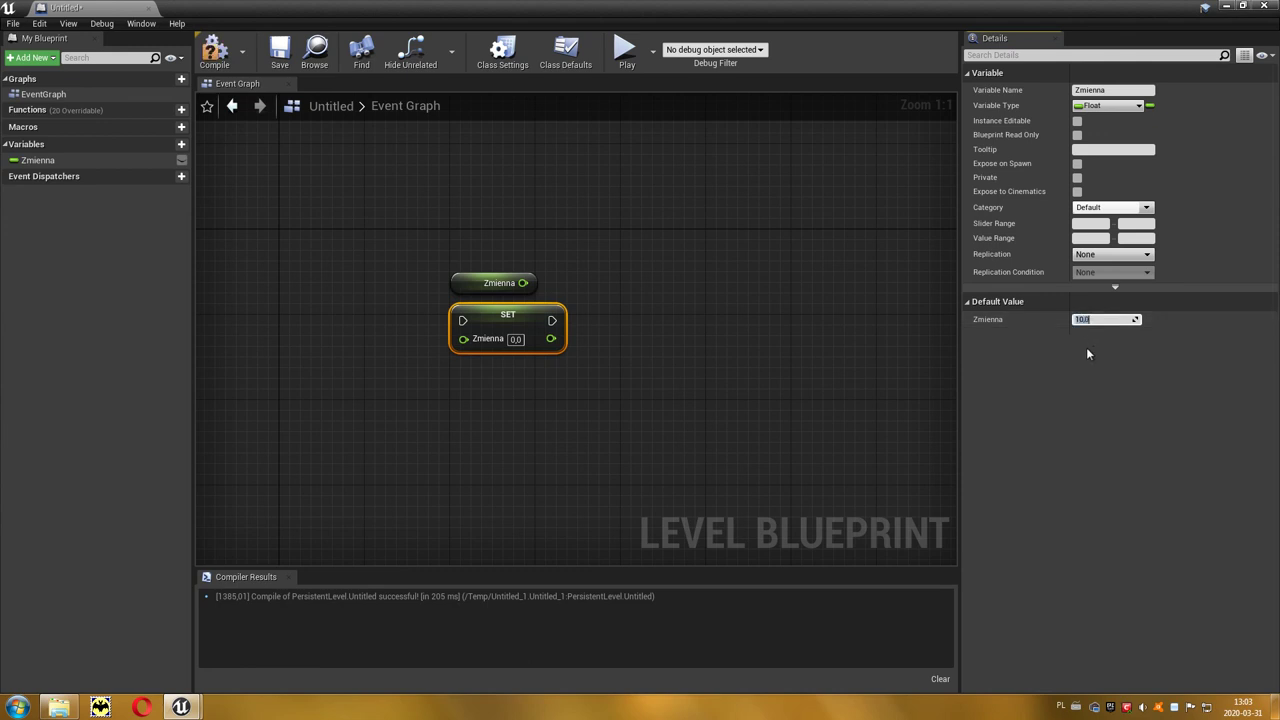
Enter 11,0 as the Zmienna value on the SET node
left_click(612, 267)
left_click_drag(535, 283, 627, 229)
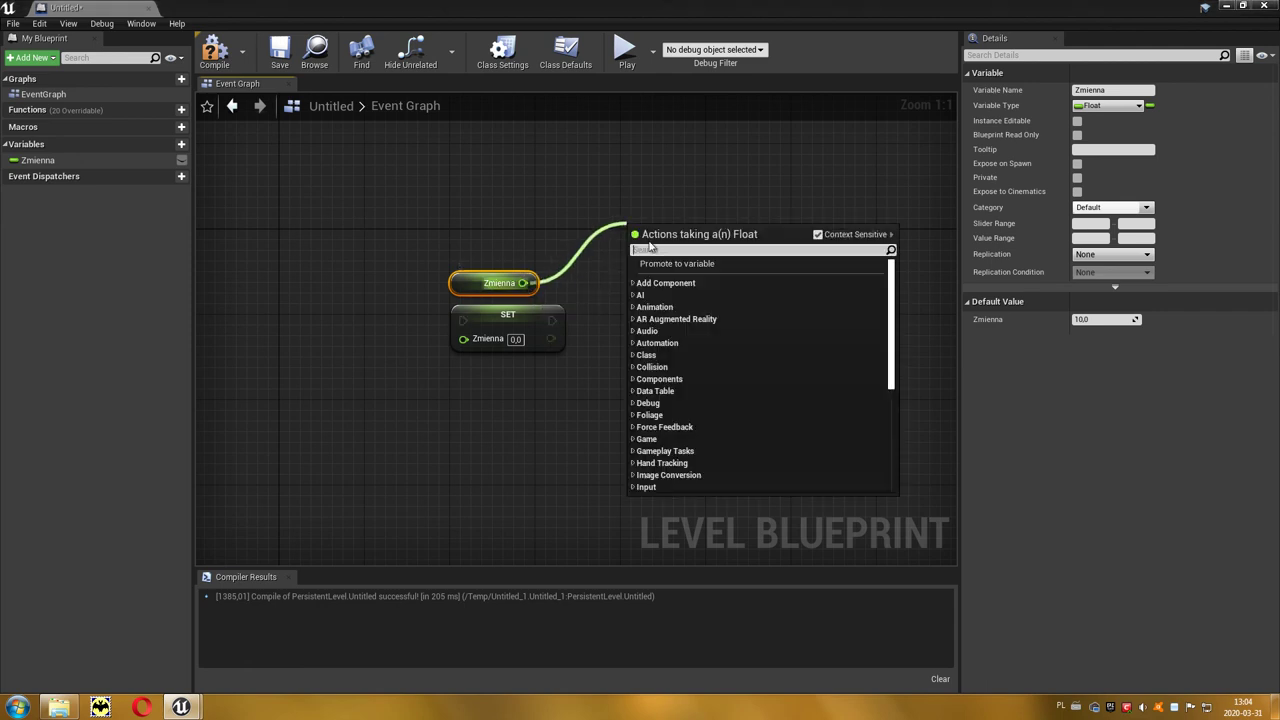
left_click(520, 310)
left_click(516, 339)
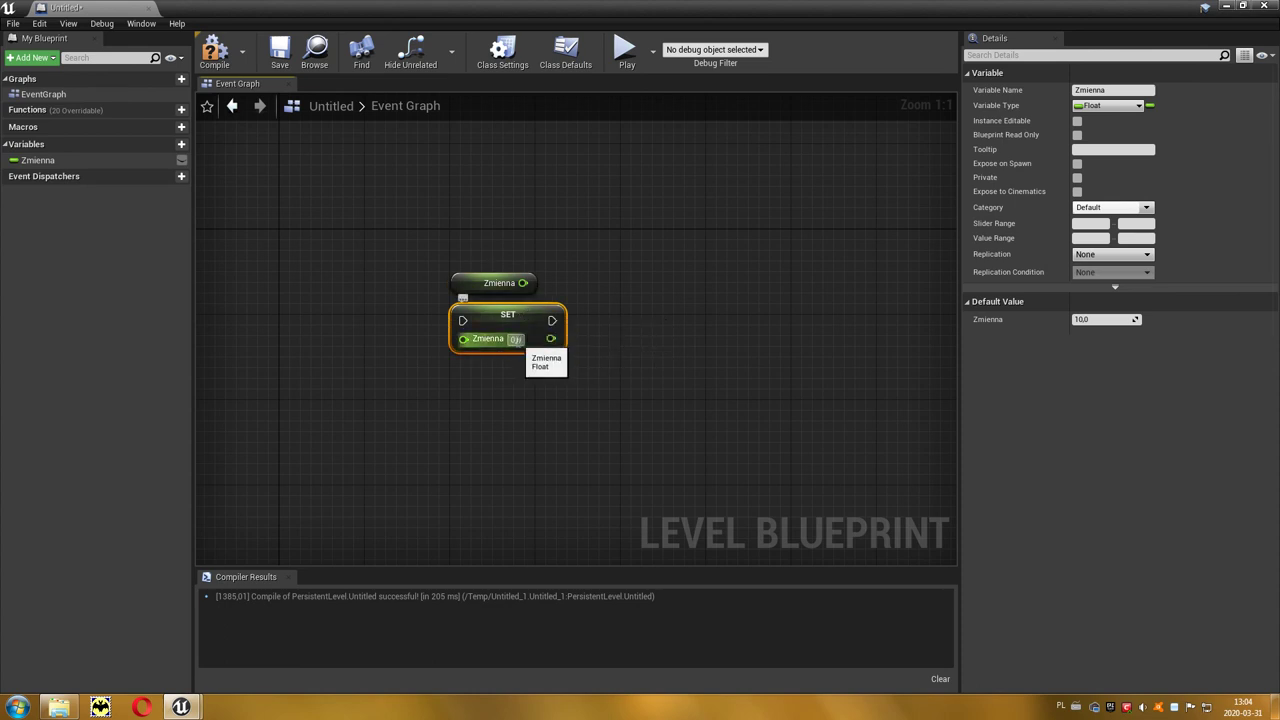
type("11,0")
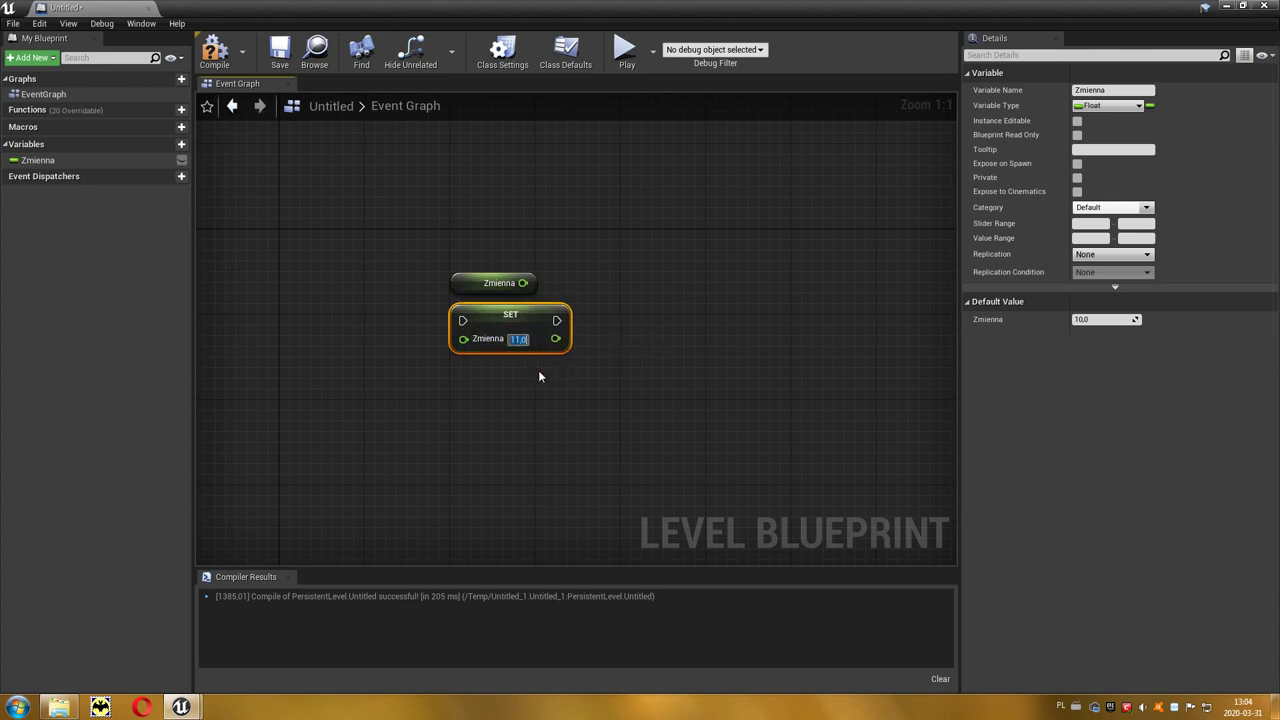
left_click_drag(522, 283, 623, 268)
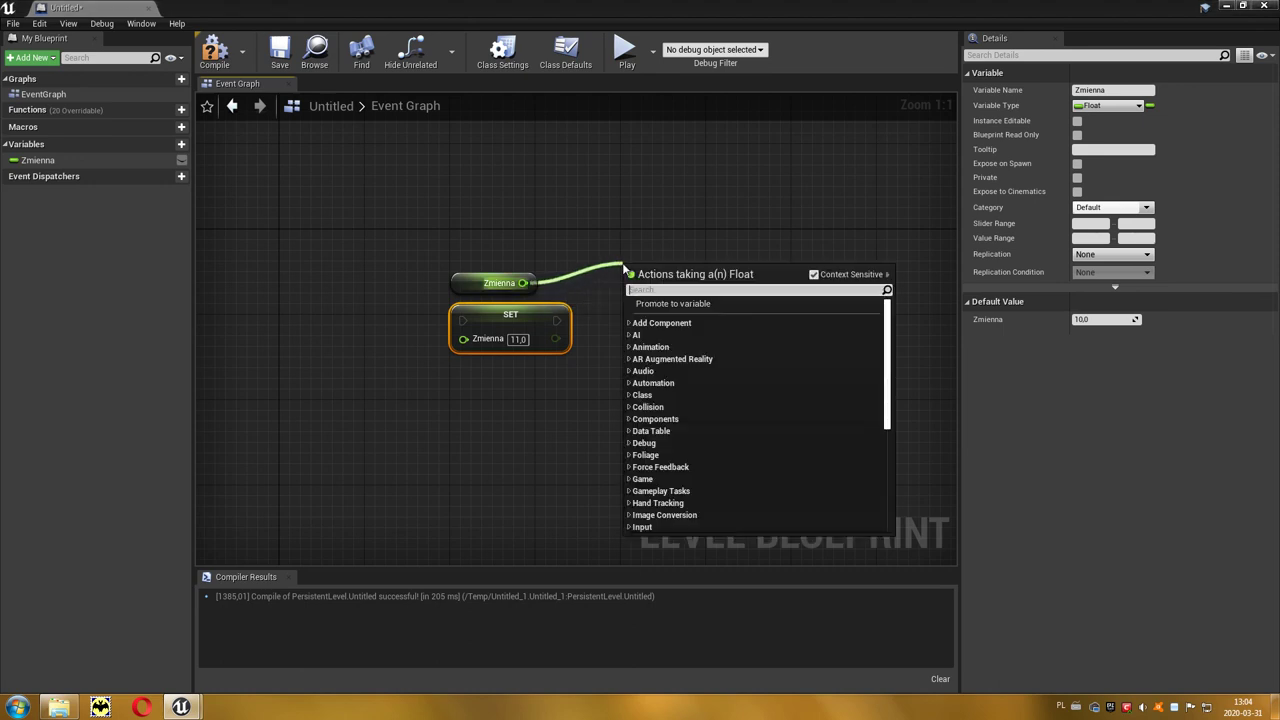
Add an Increment Float (++) node fed by the Zmienna getter's output
type("++")
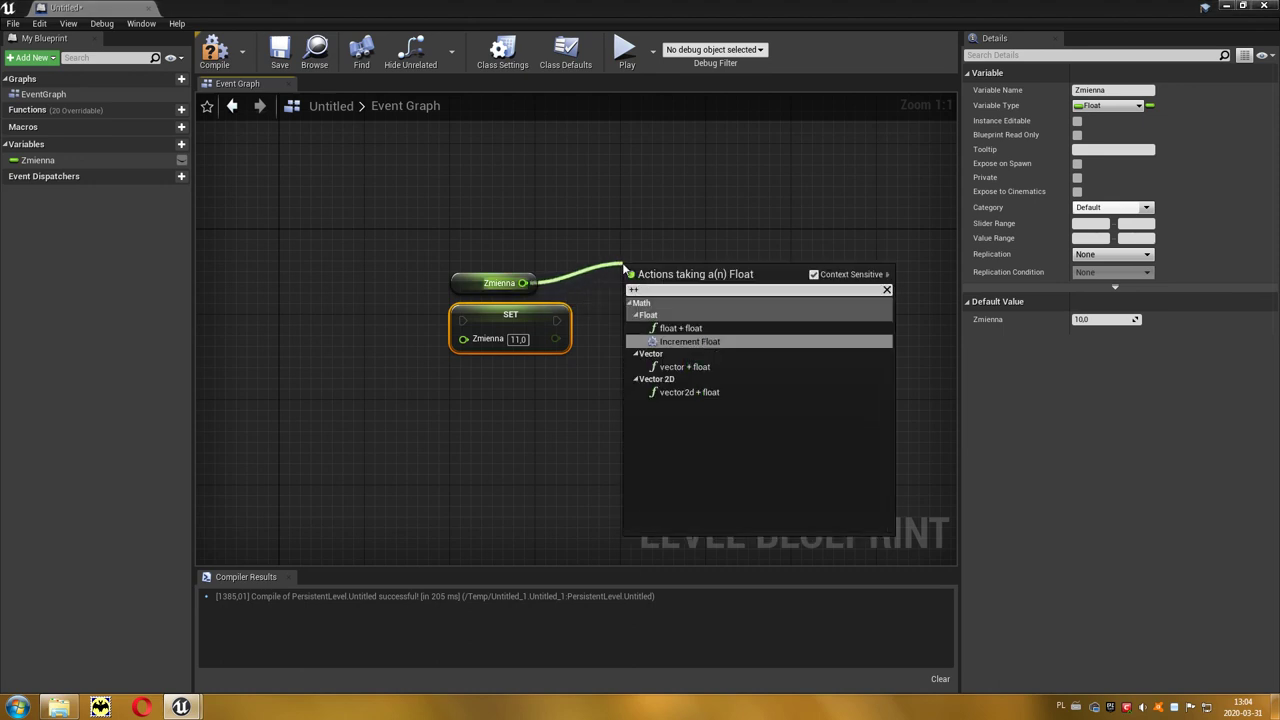
left_click(668, 343)
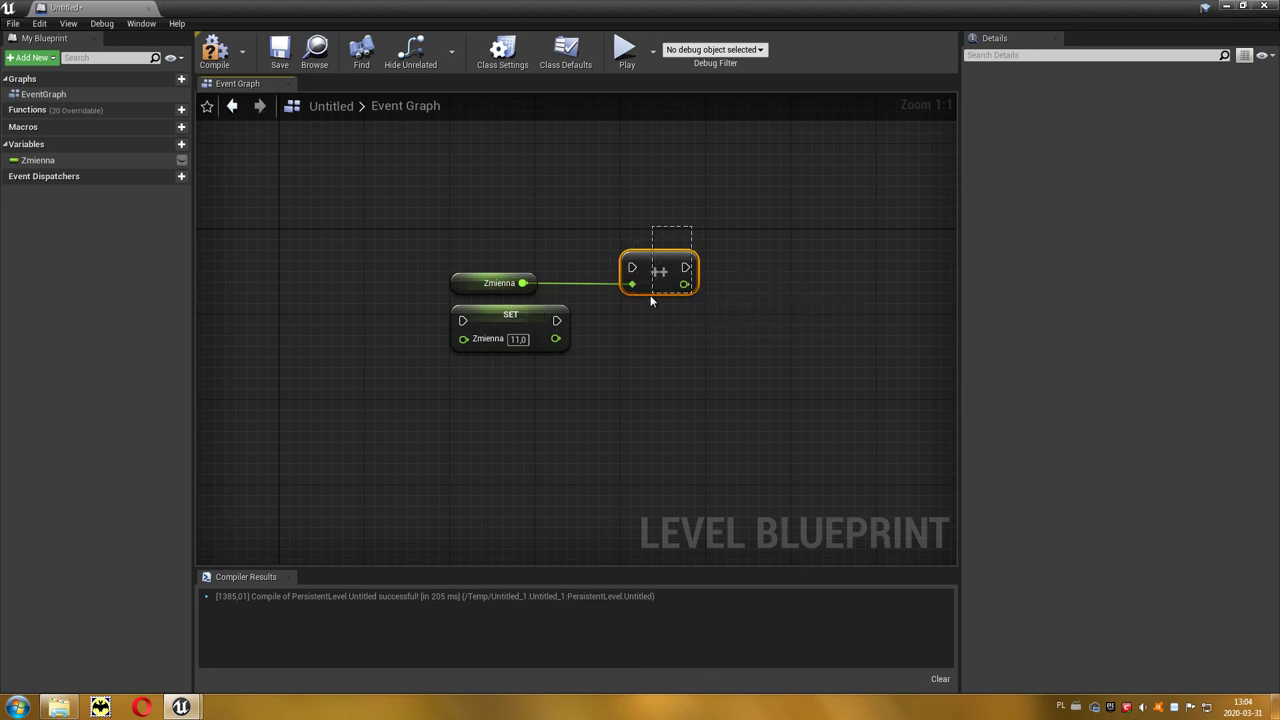
key("Delete")
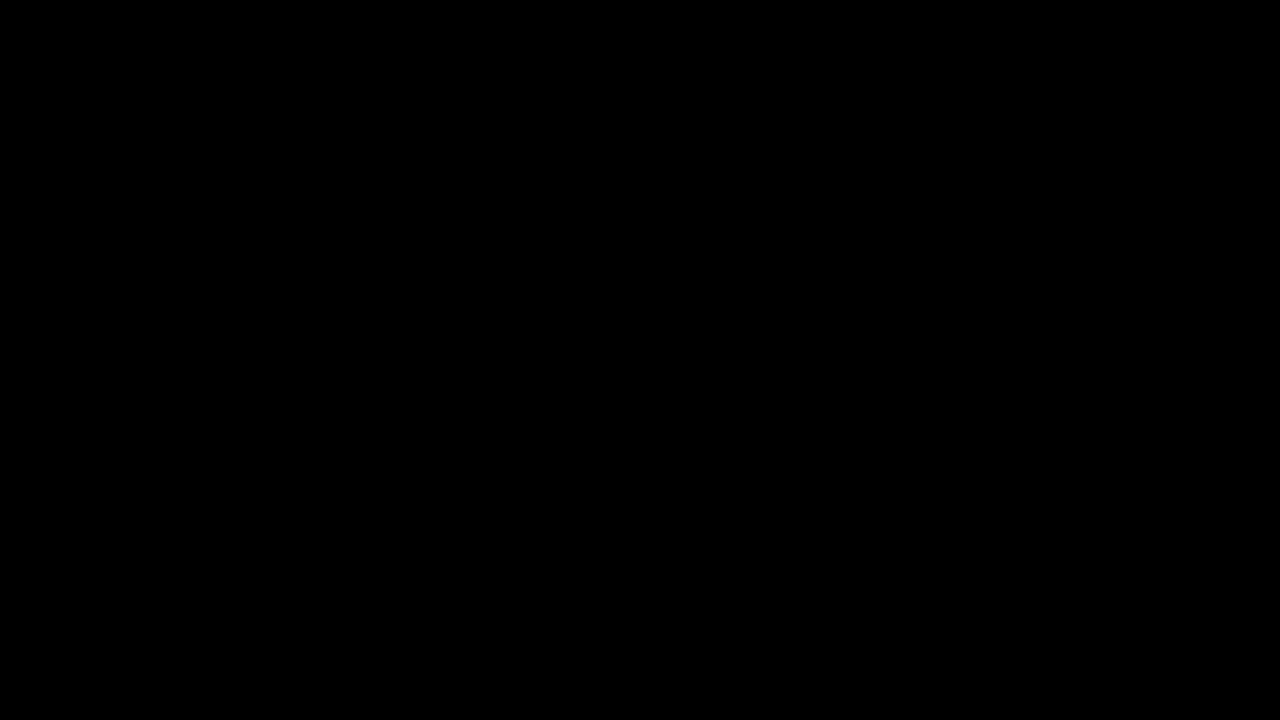